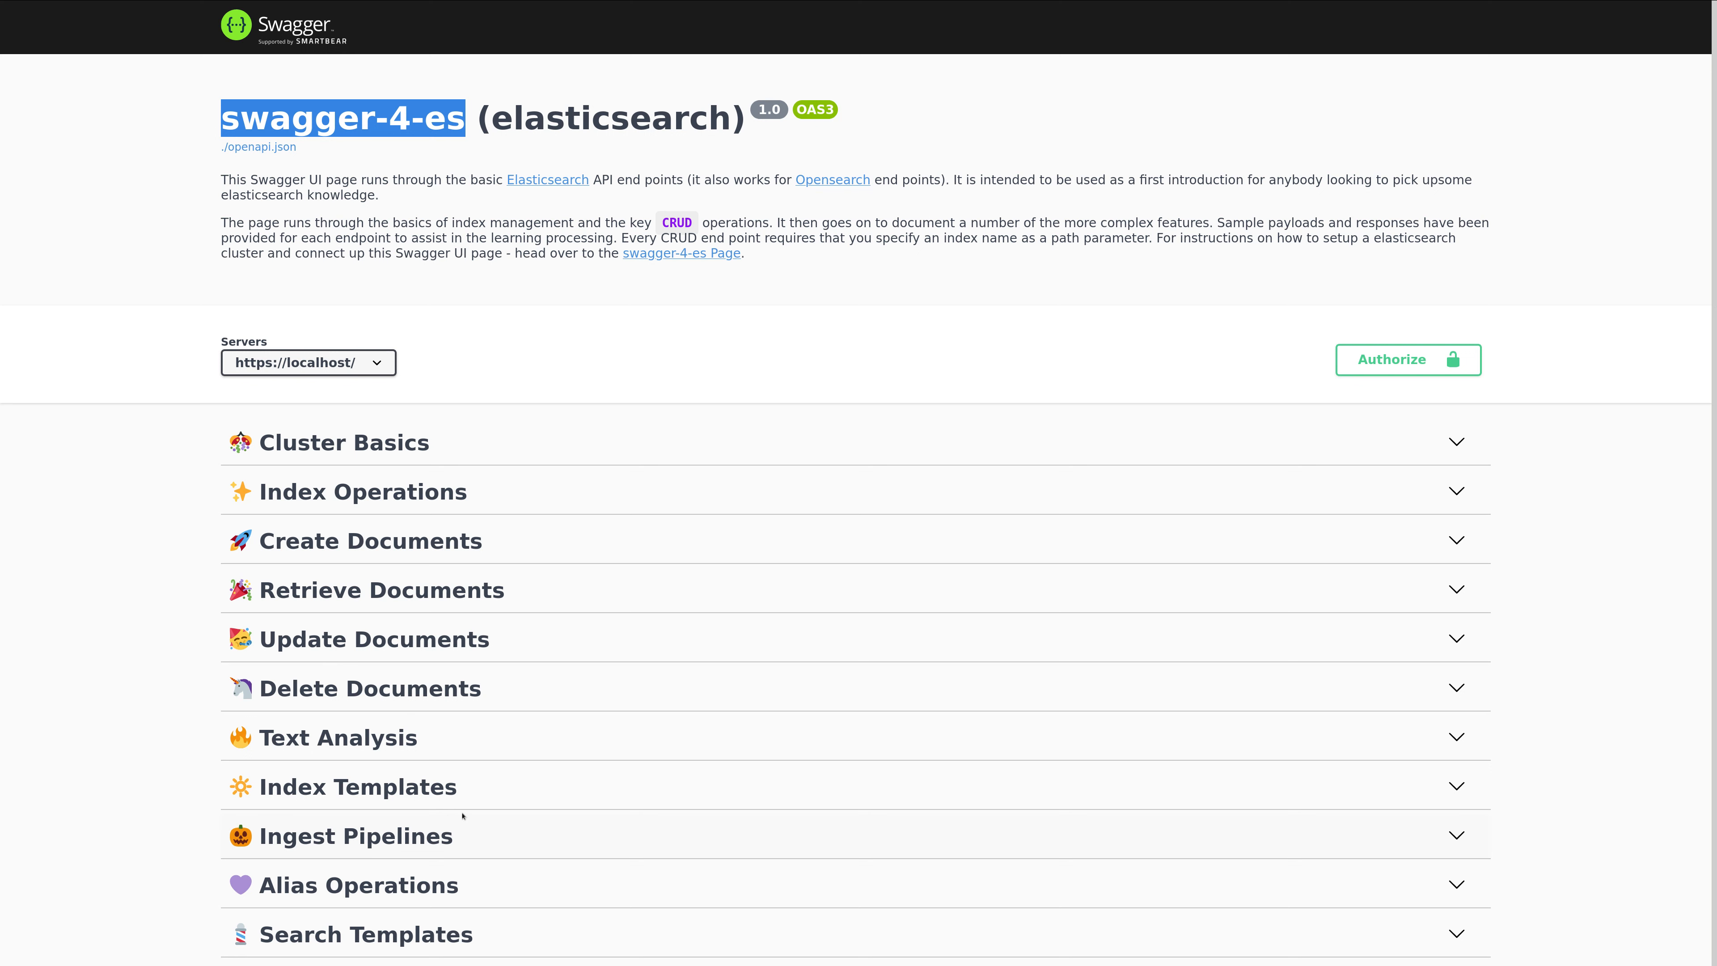
Open the Save Index Template endpoint under Index Templates and make its request editable for a trial run.
{"action": "left_click", "coordinate": [446, 798]}
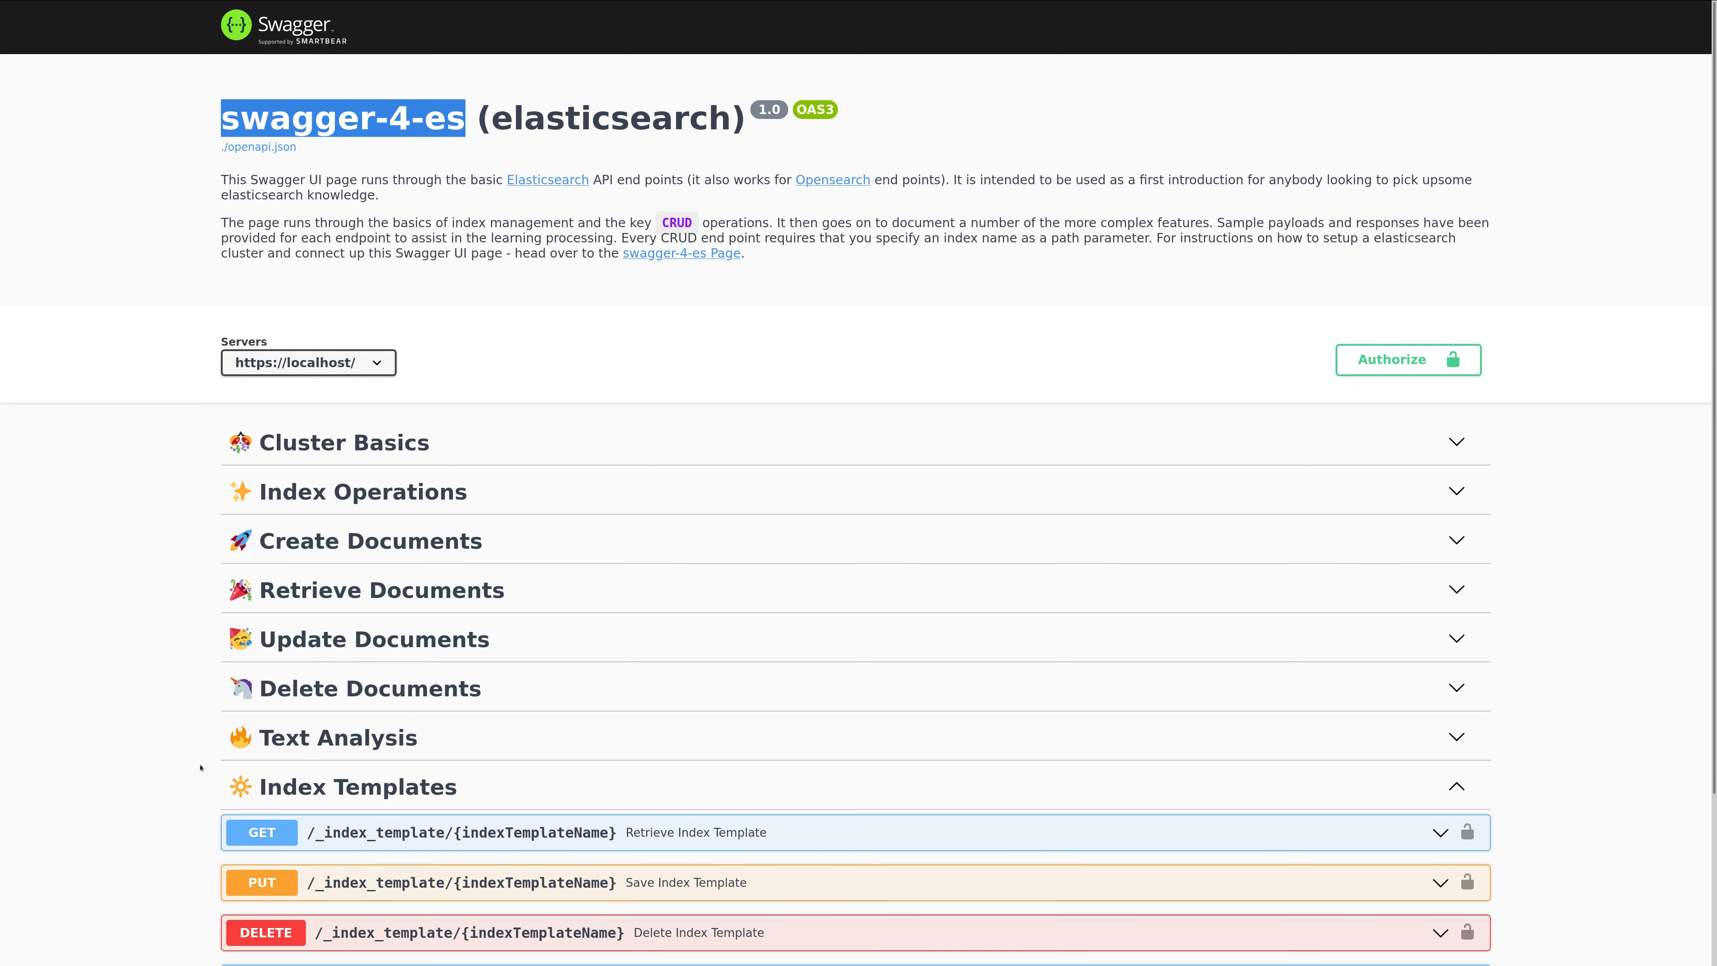
{"action": "scroll", "coordinate": [601, 754], "scroll_direction": "down", "scroll_amount": 3}
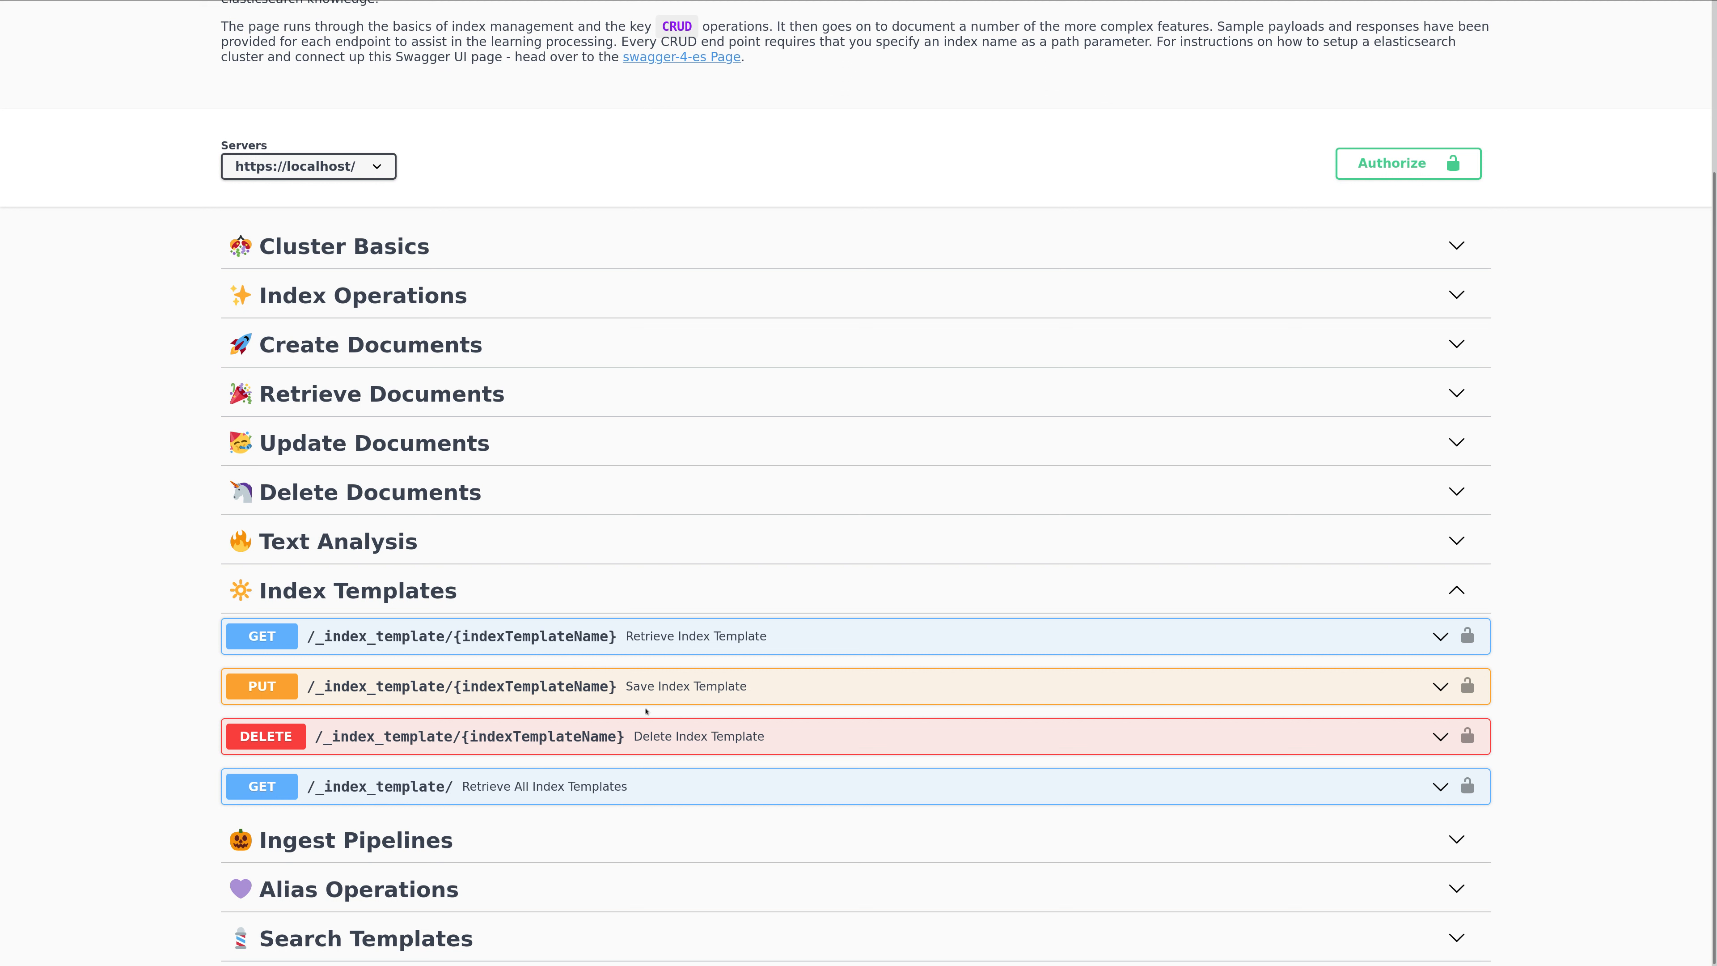
{"action": "left_click", "coordinate": [687, 689]}
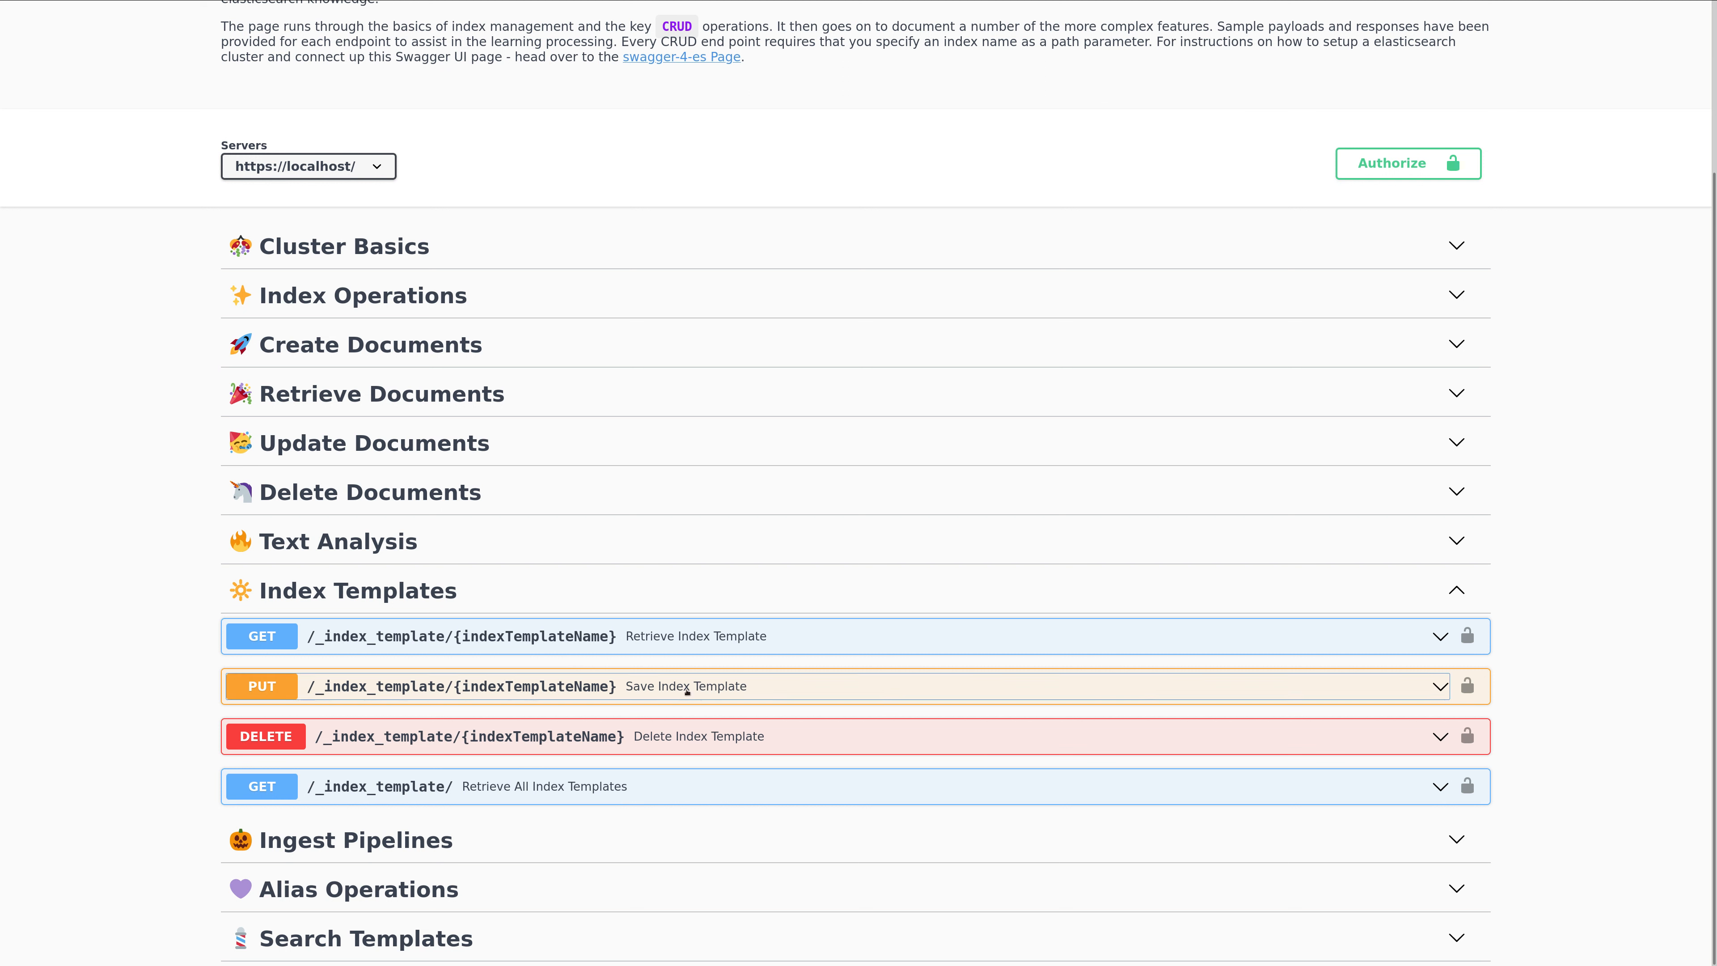
{"action": "scroll", "coordinate": [862, 704], "scroll_direction": "down", "scroll_amount": 4}
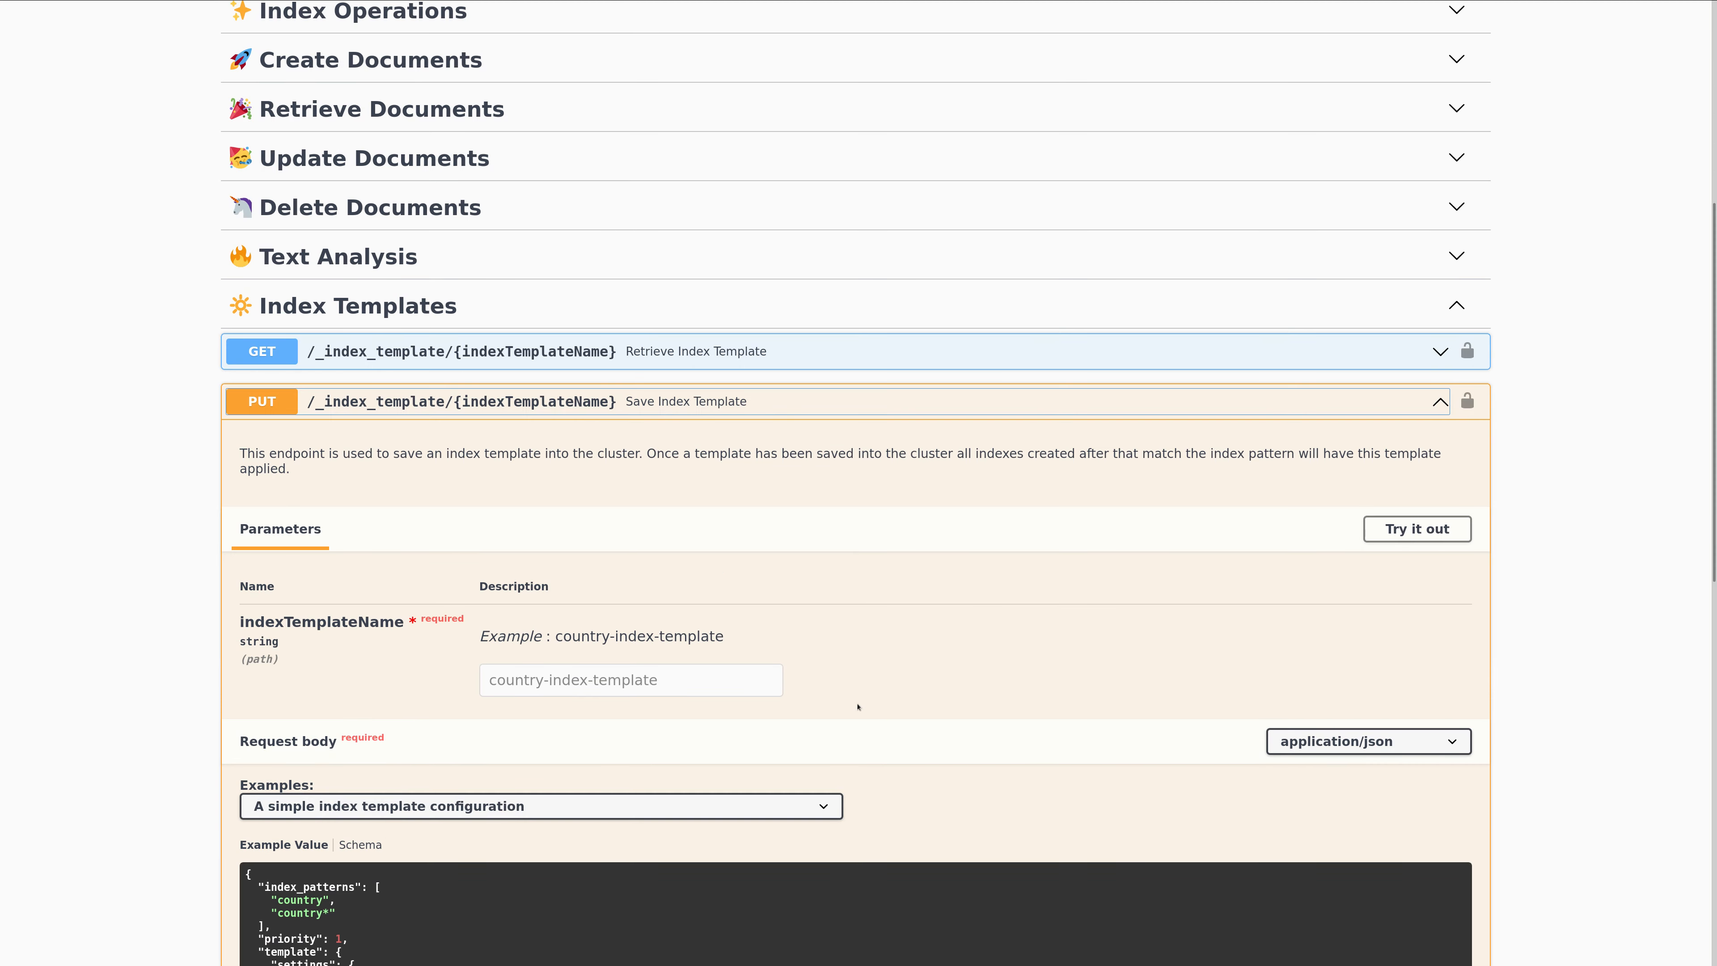
{"action": "scroll", "coordinate": [857, 705], "scroll_direction": "down", "scroll_amount": 5}
{"action": "left_click", "coordinate": [1368, 209]}
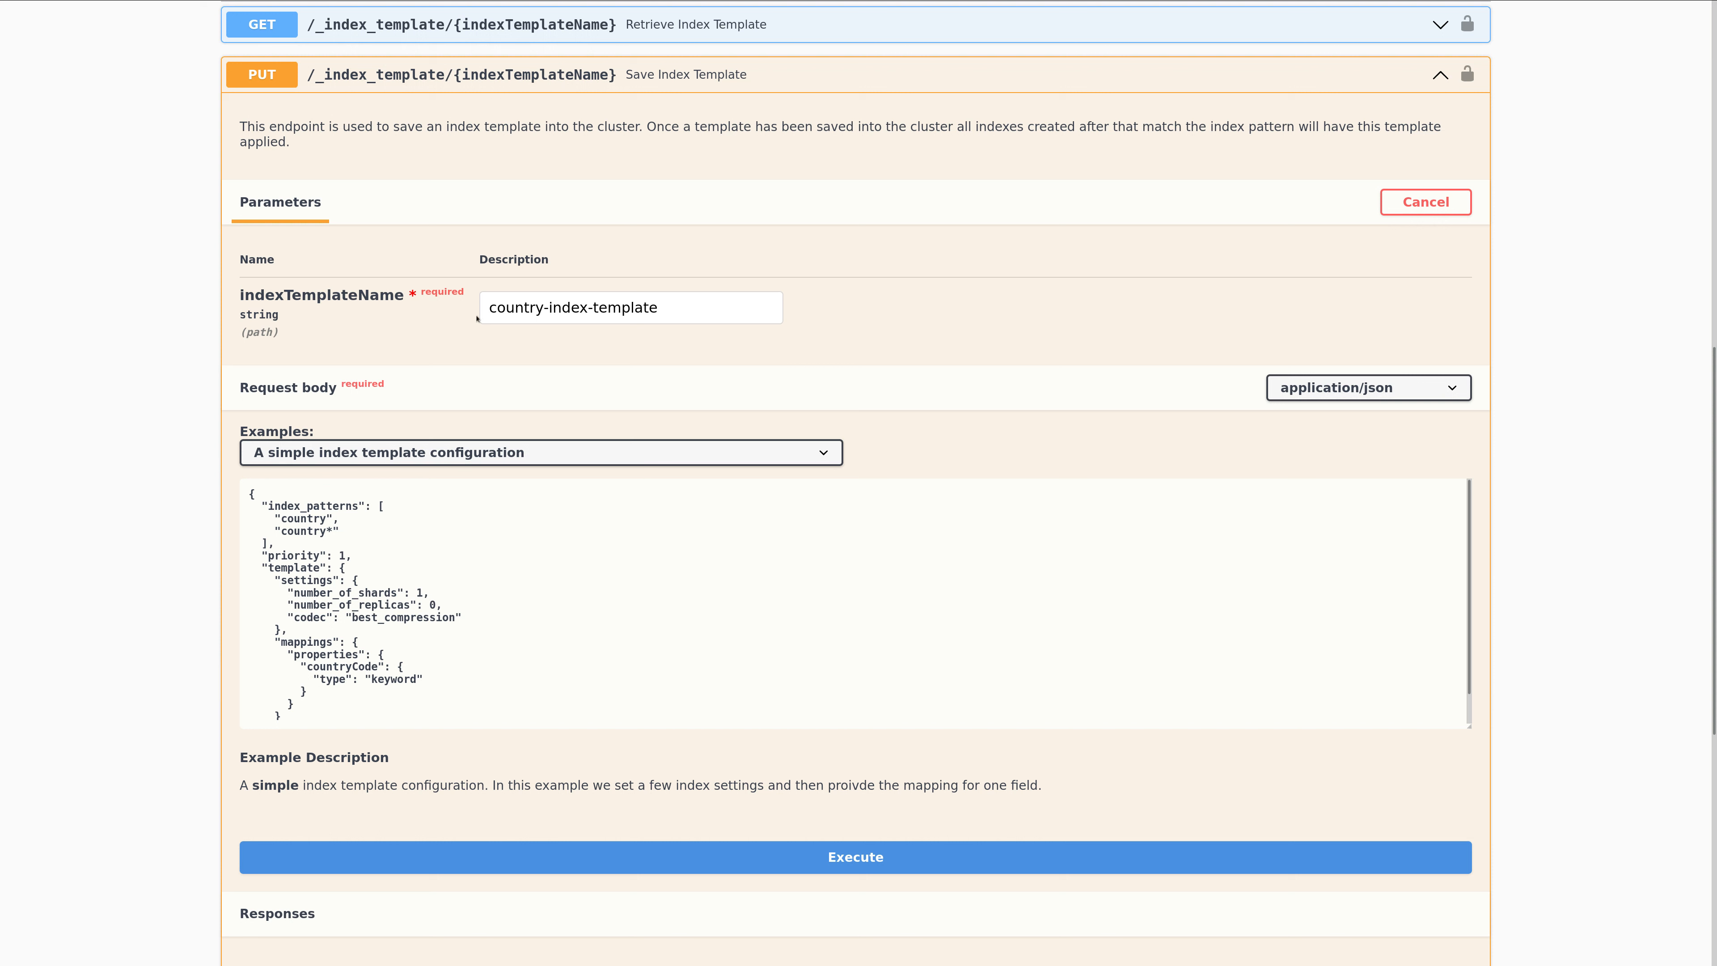
Examine the index template name and the index_patterns entries in the simple template configuration.
{"action": "left_click_drag", "start_coordinate": [668, 309], "coordinate": [508, 235]}
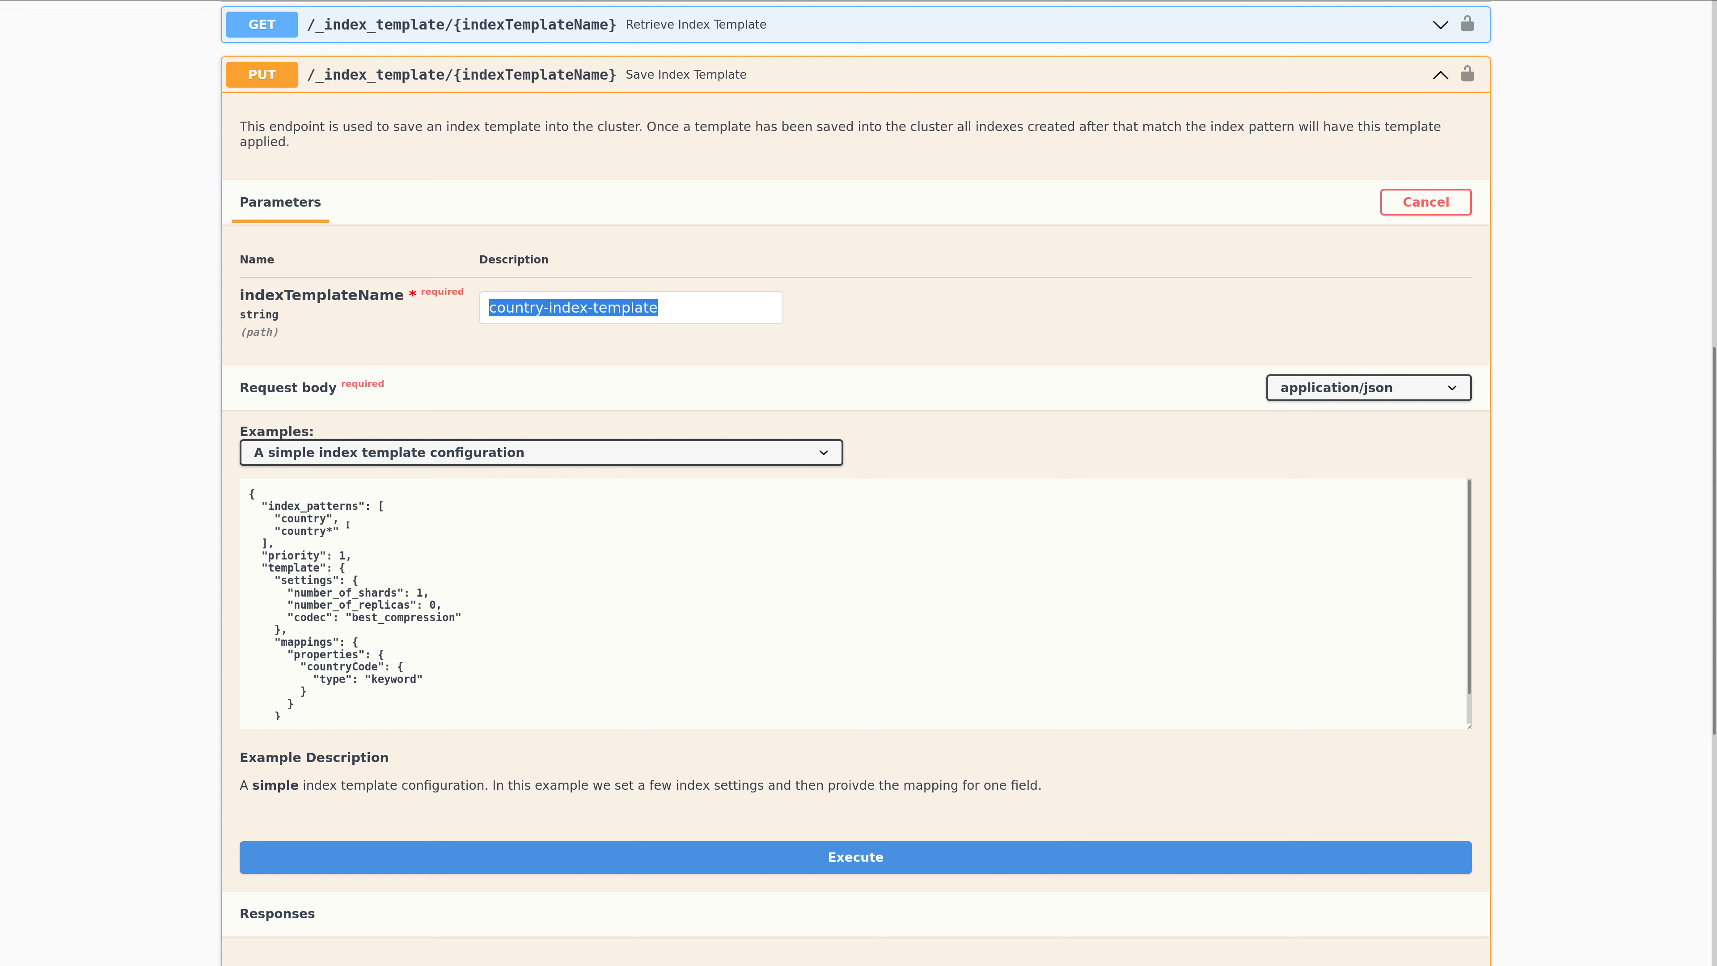
{"action": "left_click", "coordinate": [263, 506]}
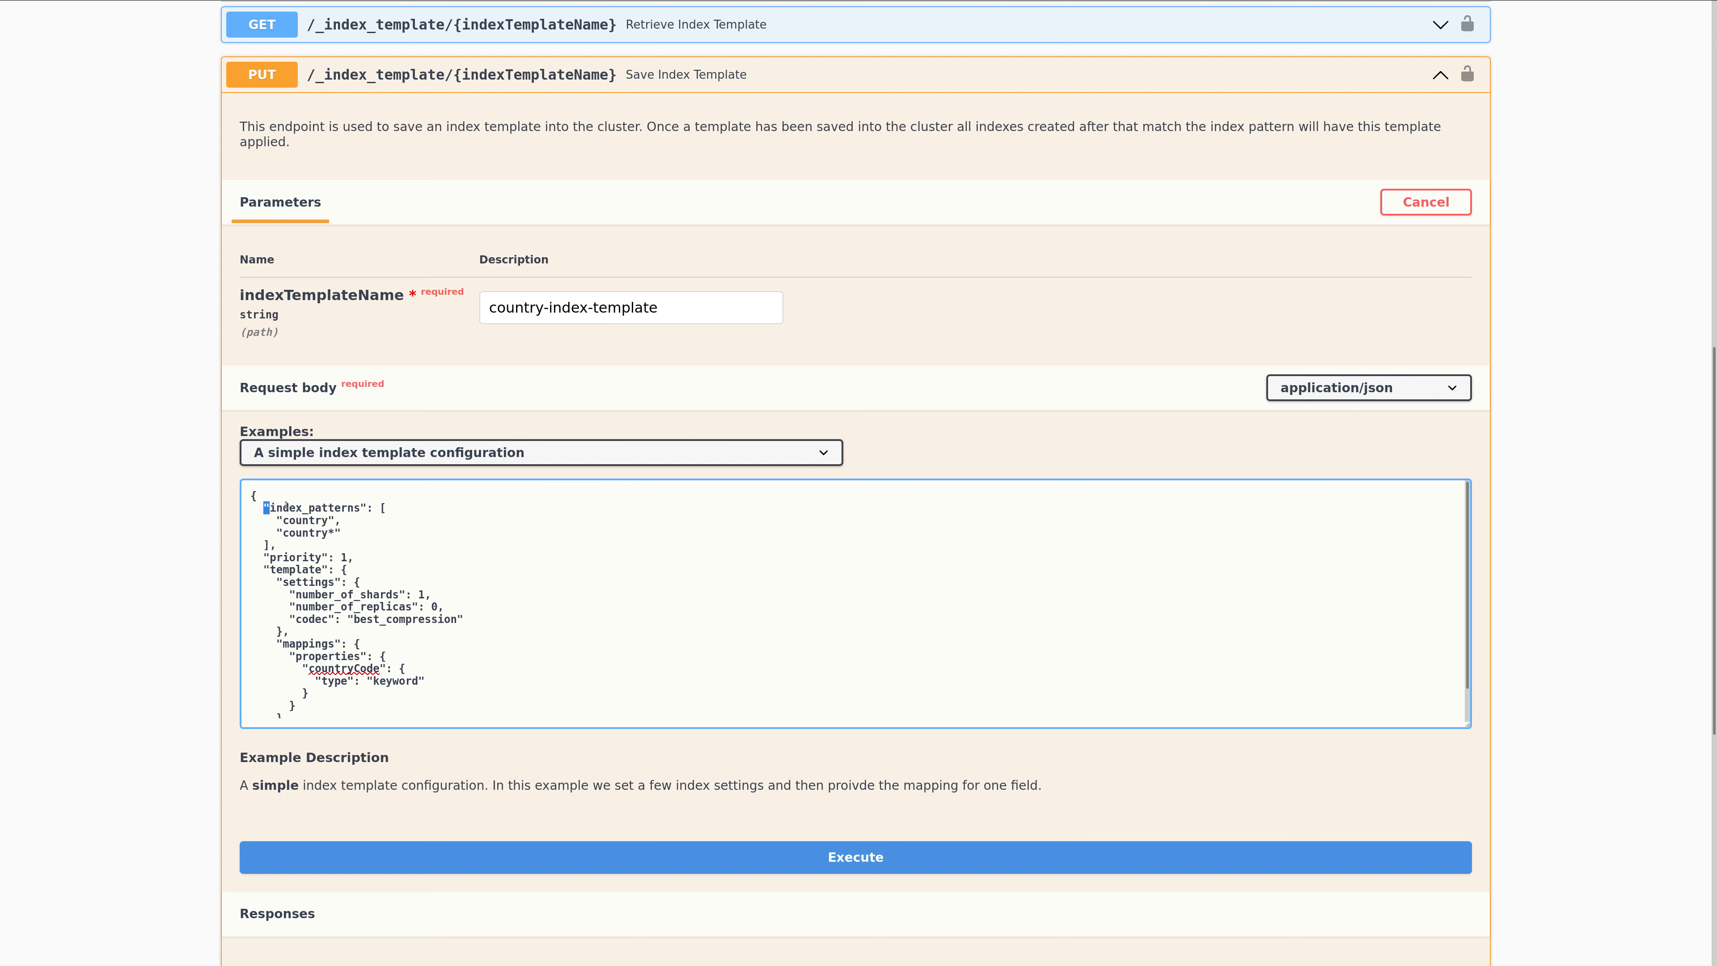
{"action": "left_click_drag", "start_coordinate": [285, 504], "coordinate": [355, 529]}
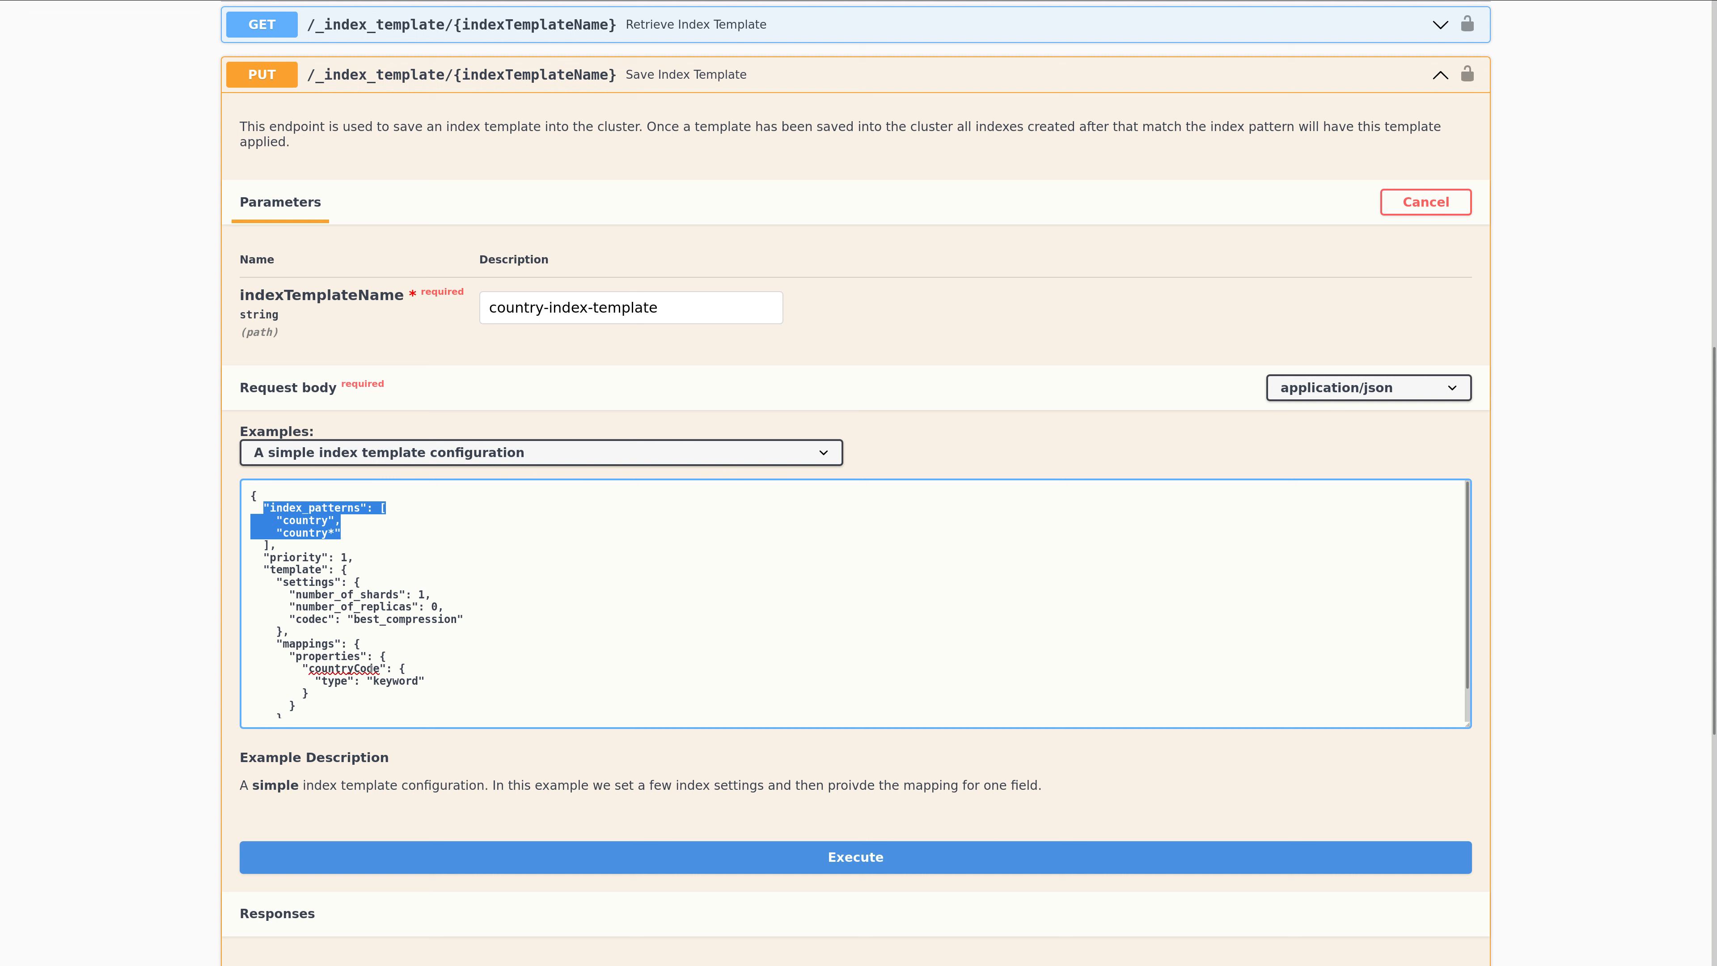
{"action": "scroll", "coordinate": [383, 638], "scroll_direction": "down", "scroll_amount": 1}
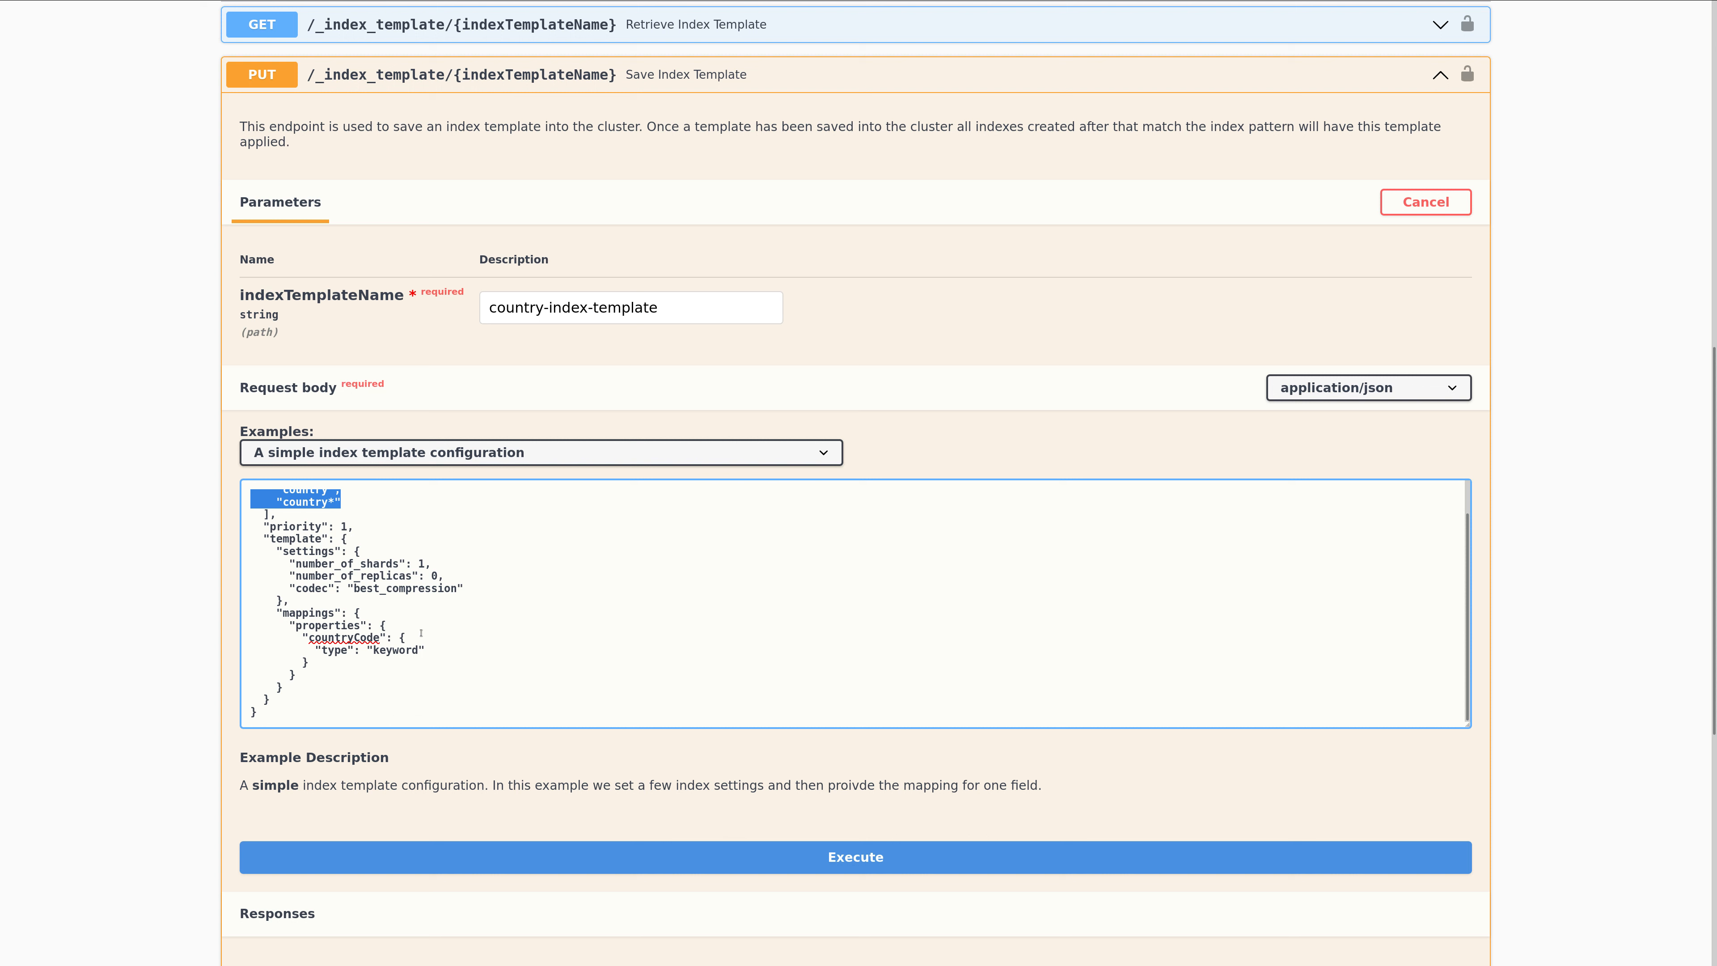
{"action": "scroll", "coordinate": [327, 534], "scroll_direction": "up", "scroll_amount": 1}
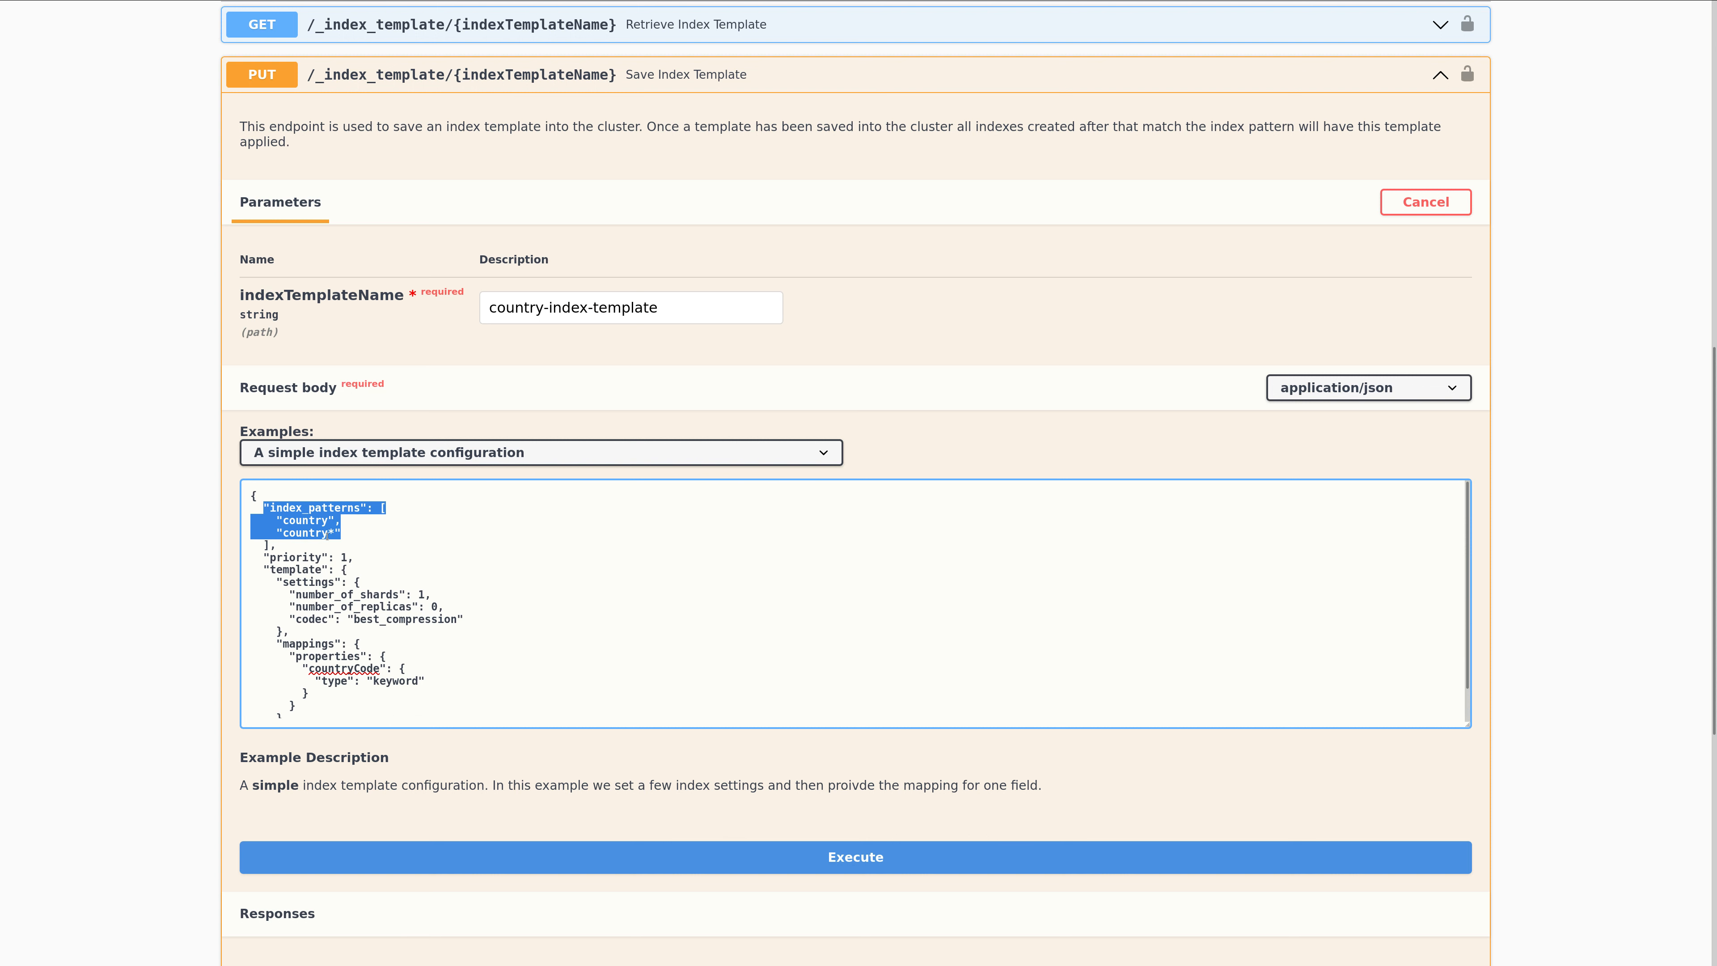
{"action": "left_click", "coordinate": [308, 520]}
{"action": "double_click", "coordinate": [306, 520]}
{"action": "left_click", "coordinate": [277, 532]}
{"action": "left_click_drag", "start_coordinate": [277, 532], "coordinate": [352, 530]}
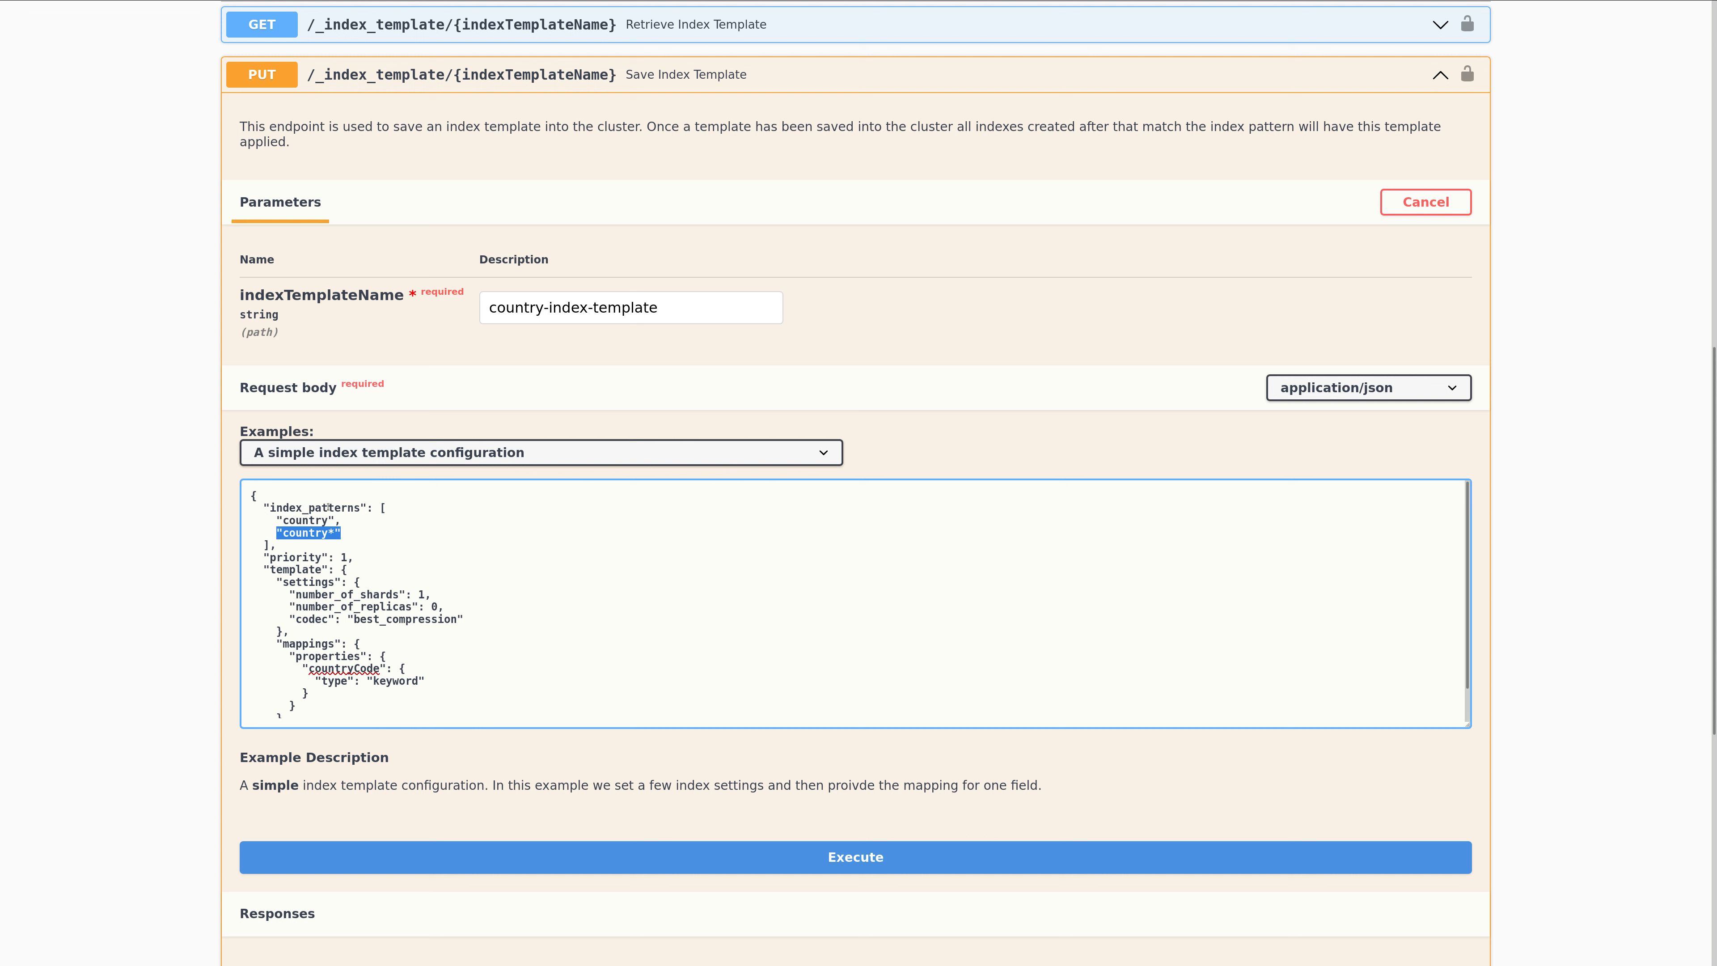
Load the example 'A index template with 'nested field' and a 'text analysis' analyzer' and enlarge the request body editor.
{"action": "left_click", "coordinate": [354, 462]}
{"action": "left_click", "coordinate": [363, 496]}
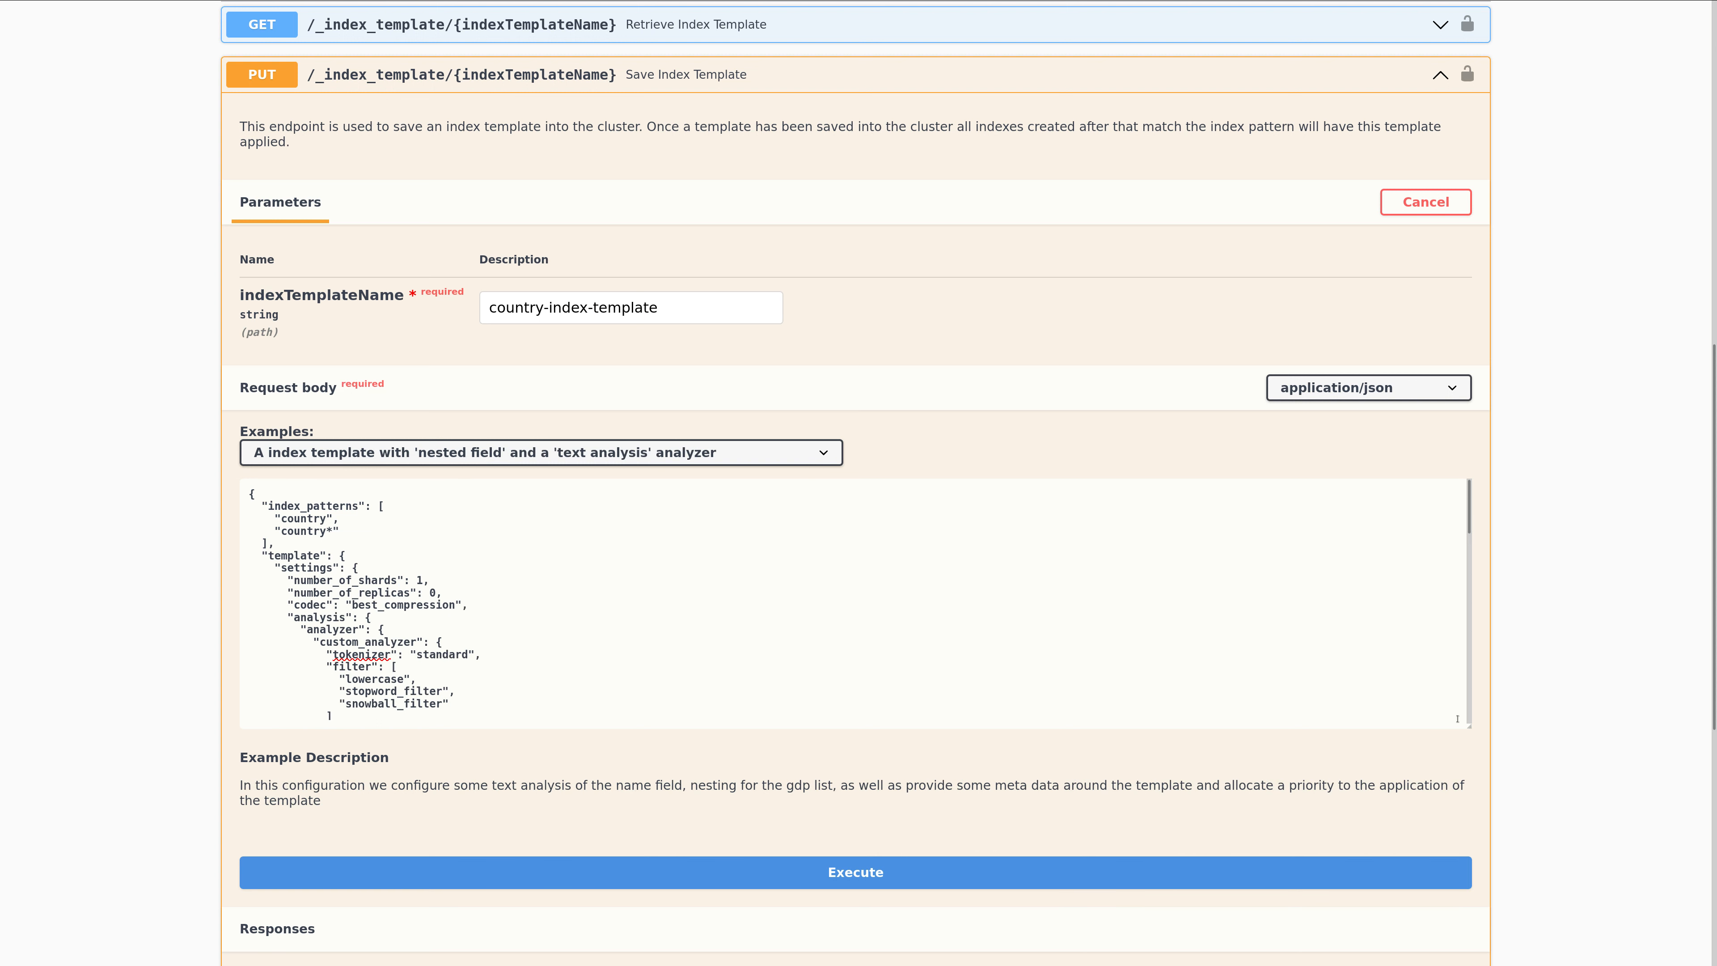
{"action": "left_click_drag", "start_coordinate": [1471, 729], "coordinate": [1476, 949]}
Review the template's request body, including the analyzer and filter settings, field mappings, countries alias, priority, version and metadata.
{"action": "scroll", "coordinate": [1084, 760], "scroll_direction": "down", "scroll_amount": 3}
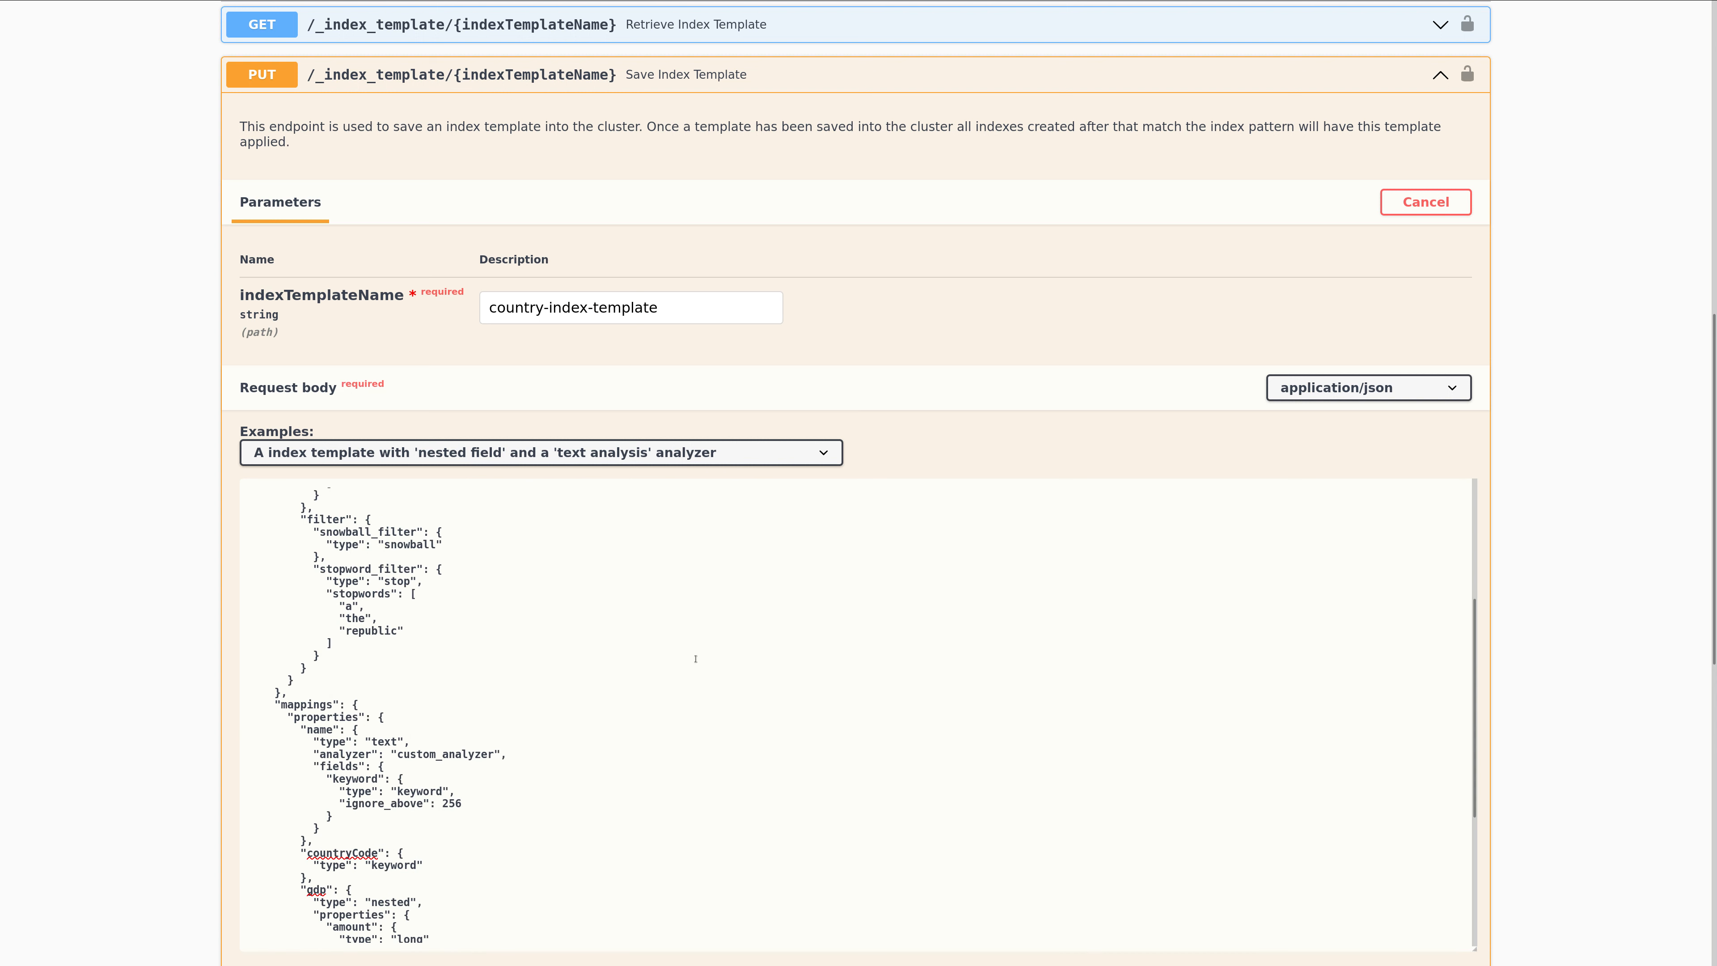
{"action": "scroll", "coordinate": [545, 623], "scroll_direction": "up", "scroll_amount": 2}
{"action": "scroll", "coordinate": [545, 624], "scroll_direction": "up", "scroll_amount": 1}
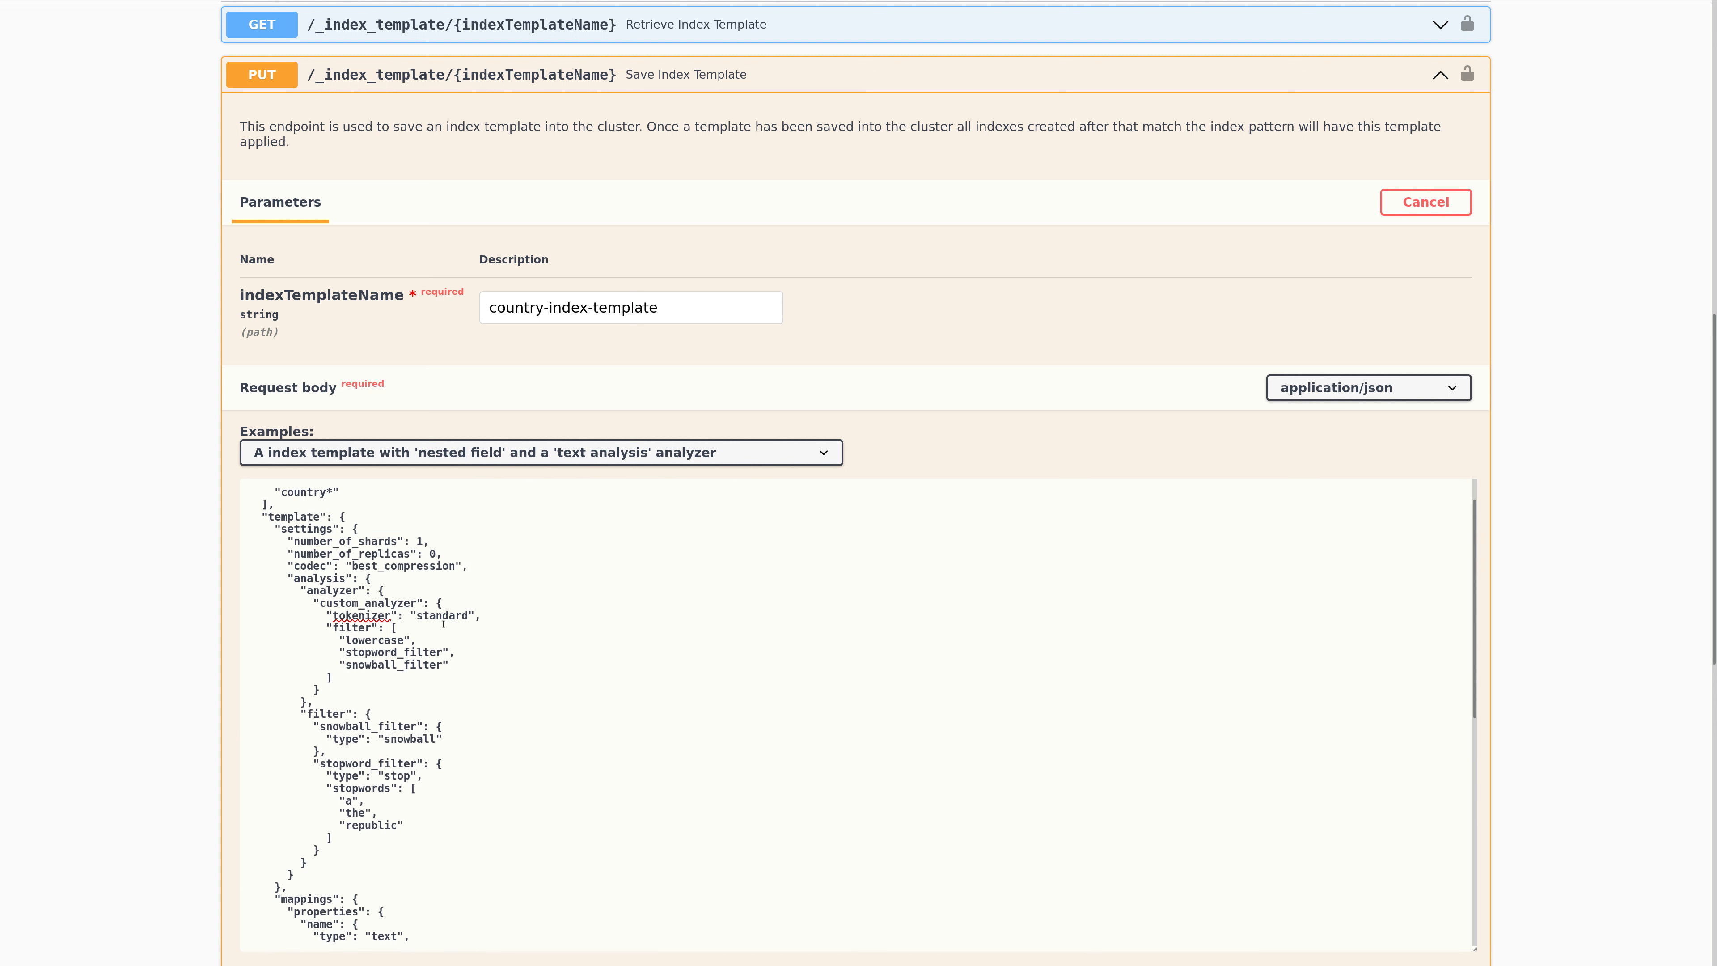
{"action": "scroll", "coordinate": [439, 637], "scroll_direction": "up", "scroll_amount": 1}
{"action": "scroll", "coordinate": [439, 636], "scroll_direction": "up", "scroll_amount": 1}
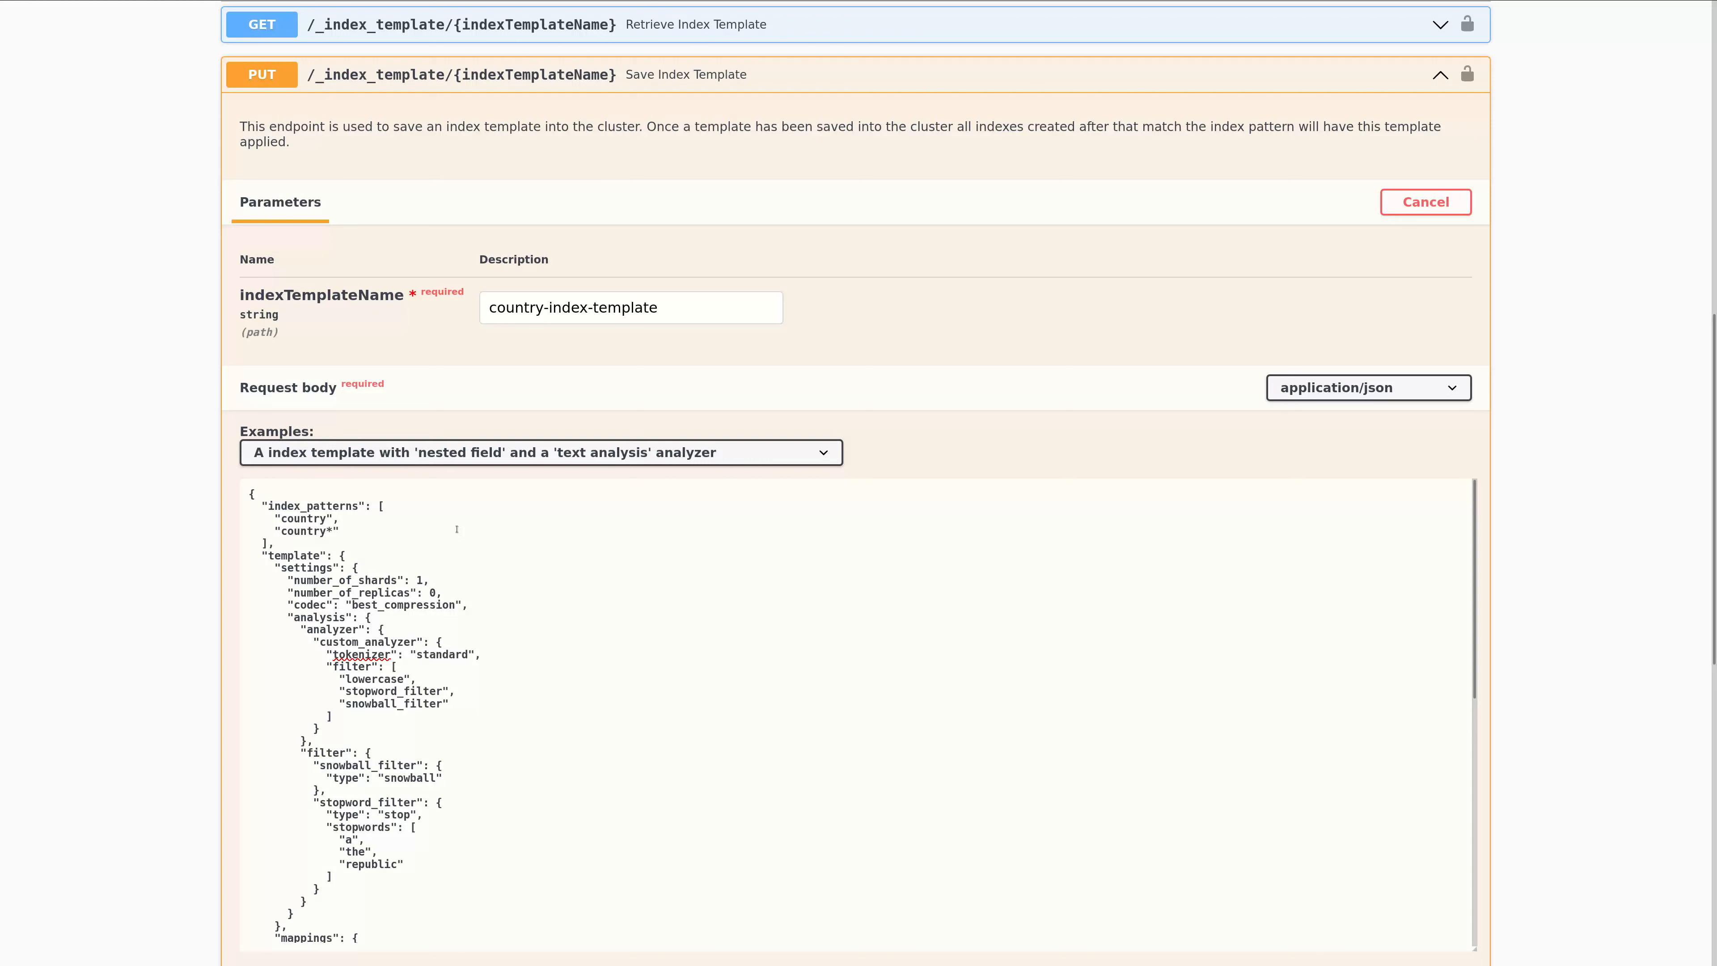
{"action": "scroll", "coordinate": [474, 698], "scroll_direction": "down", "scroll_amount": 6}
{"action": "scroll", "coordinate": [474, 697], "scroll_direction": "down", "scroll_amount": 1}
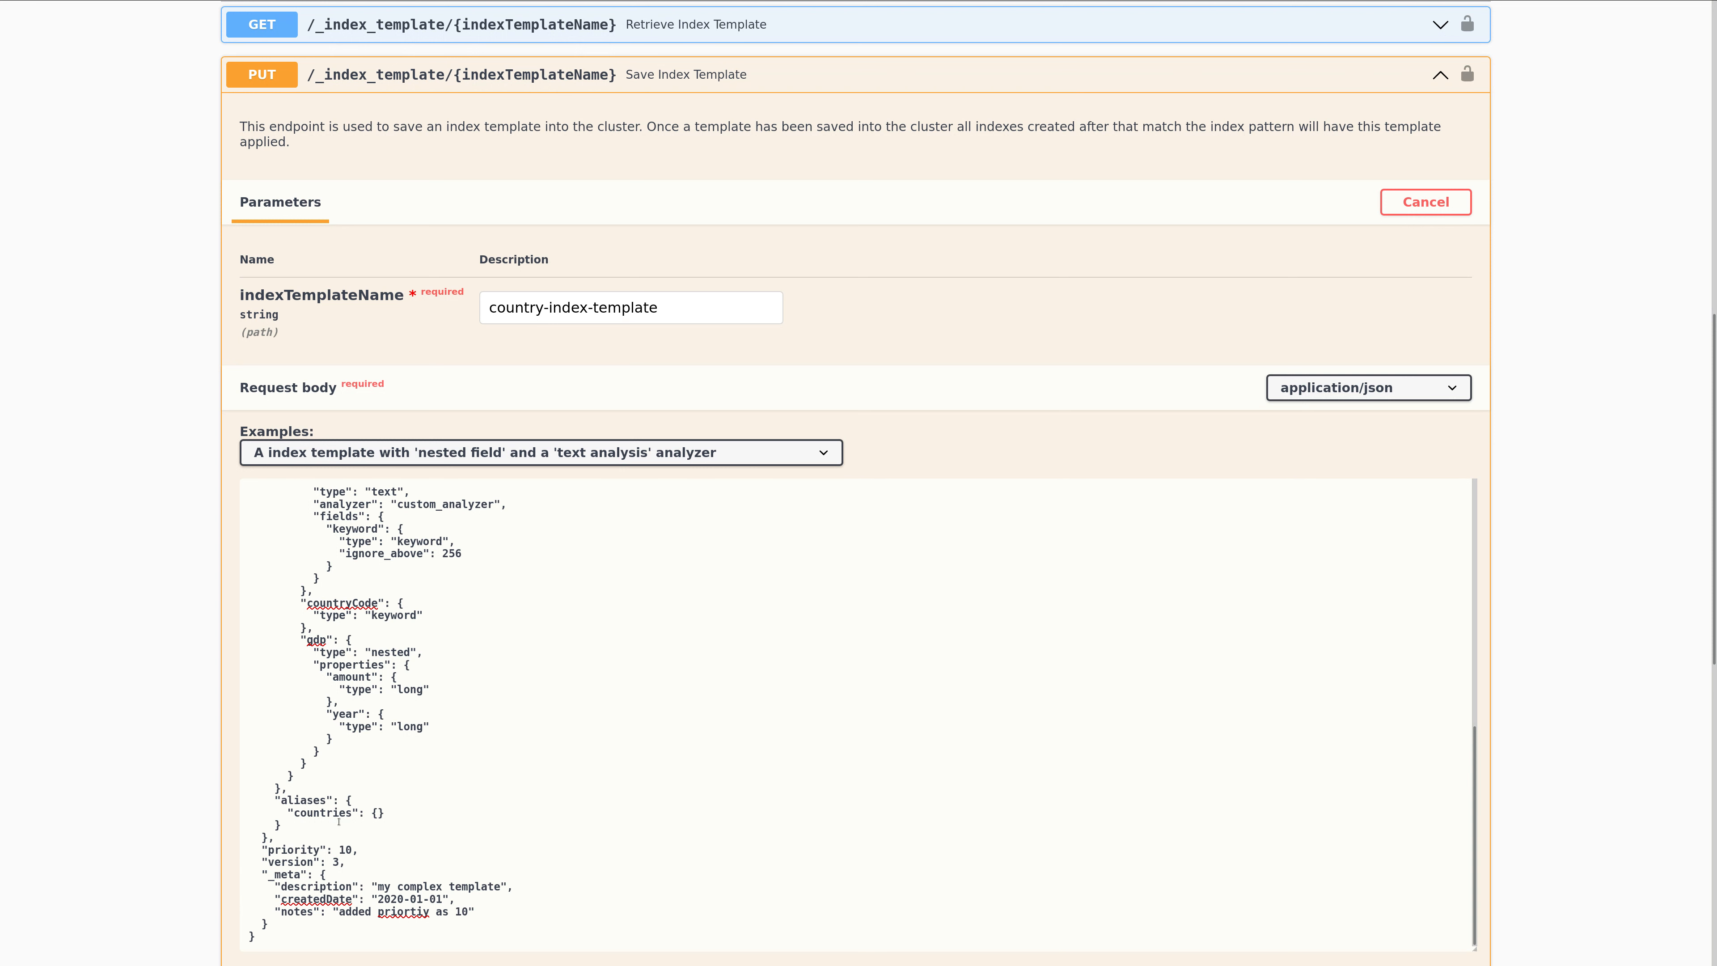
{"action": "scroll", "coordinate": [444, 663], "scroll_direction": "up", "scroll_amount": 10}
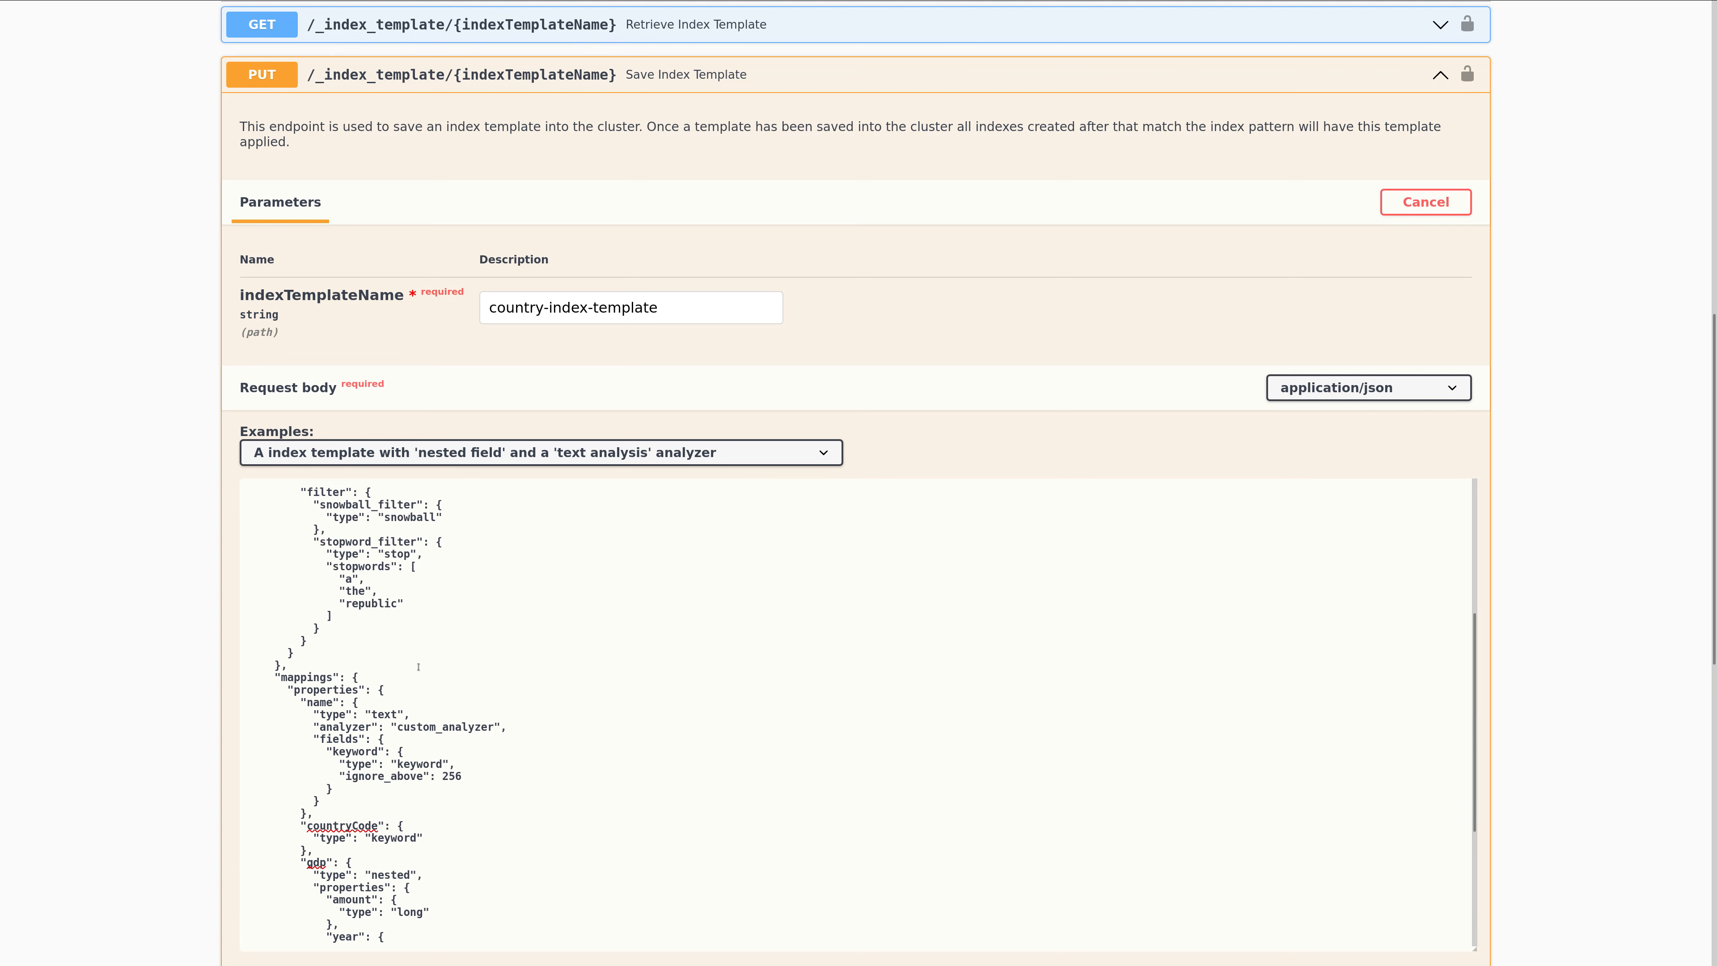
{"action": "scroll", "coordinate": [369, 476], "scroll_direction": "up", "scroll_amount": 2}
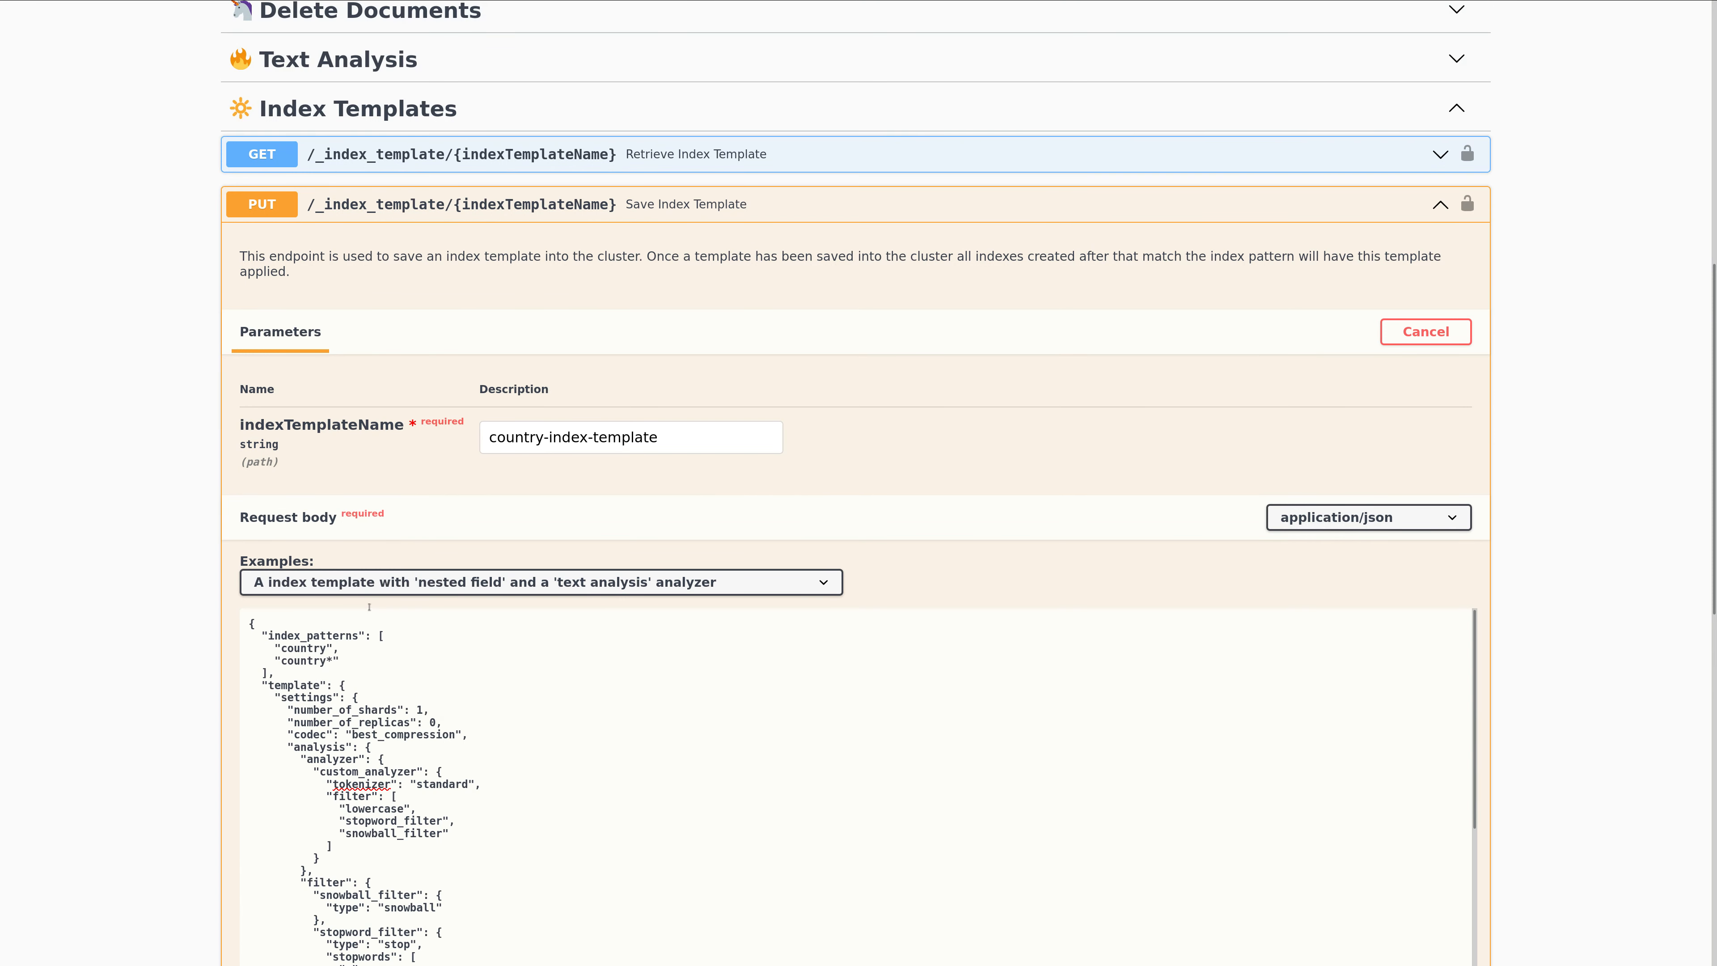
{"action": "scroll", "coordinate": [368, 606], "scroll_direction": "up", "scroll_amount": 2}
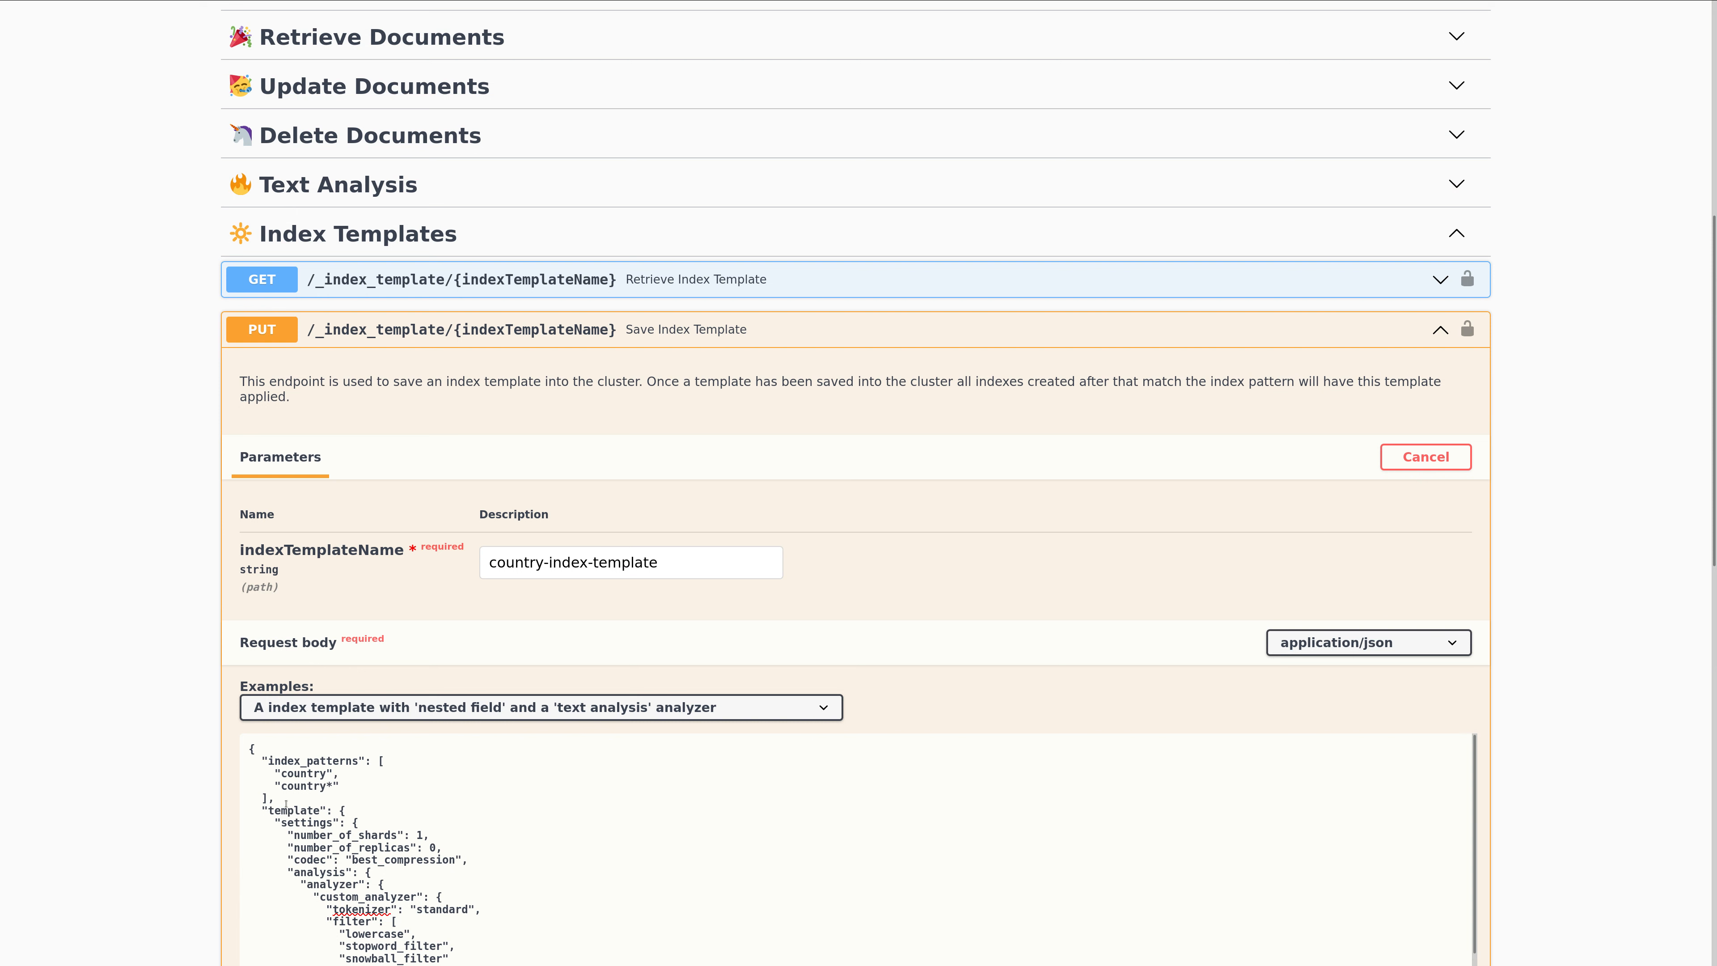
{"action": "scroll", "coordinate": [438, 808], "scroll_direction": "down", "scroll_amount": 5}
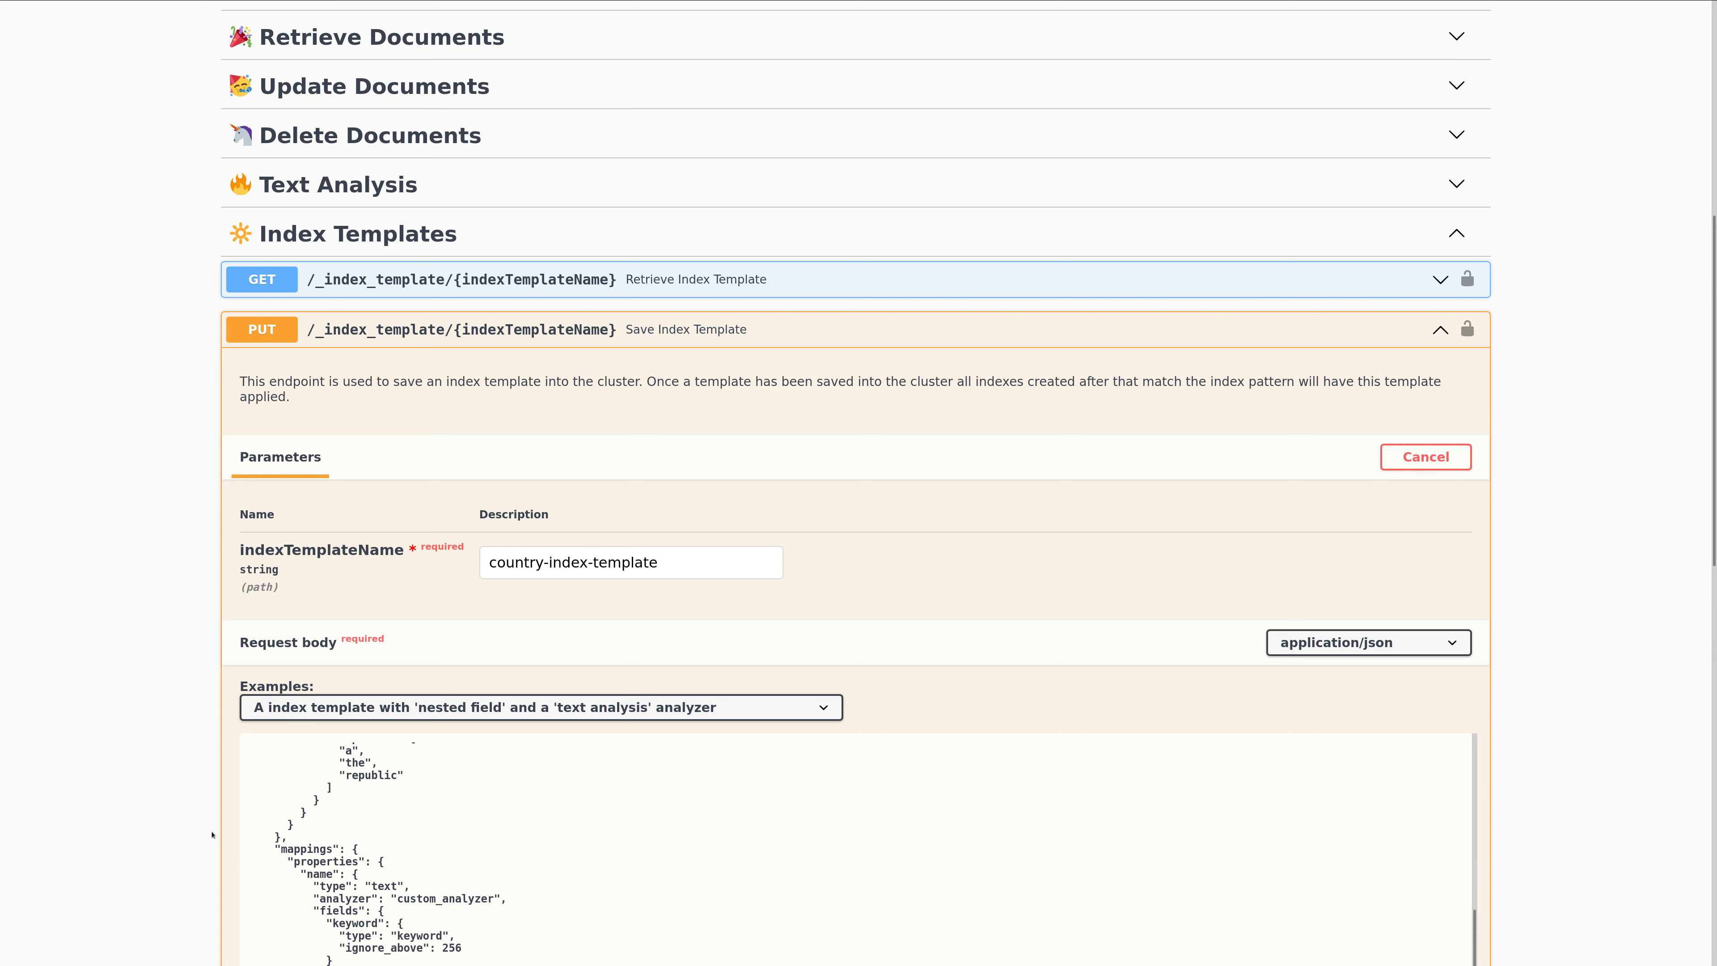
{"action": "scroll", "coordinate": [213, 835], "scroll_direction": "down", "scroll_amount": 4}
{"action": "scroll", "coordinate": [181, 830], "scroll_direction": "down", "scroll_amount": 2}
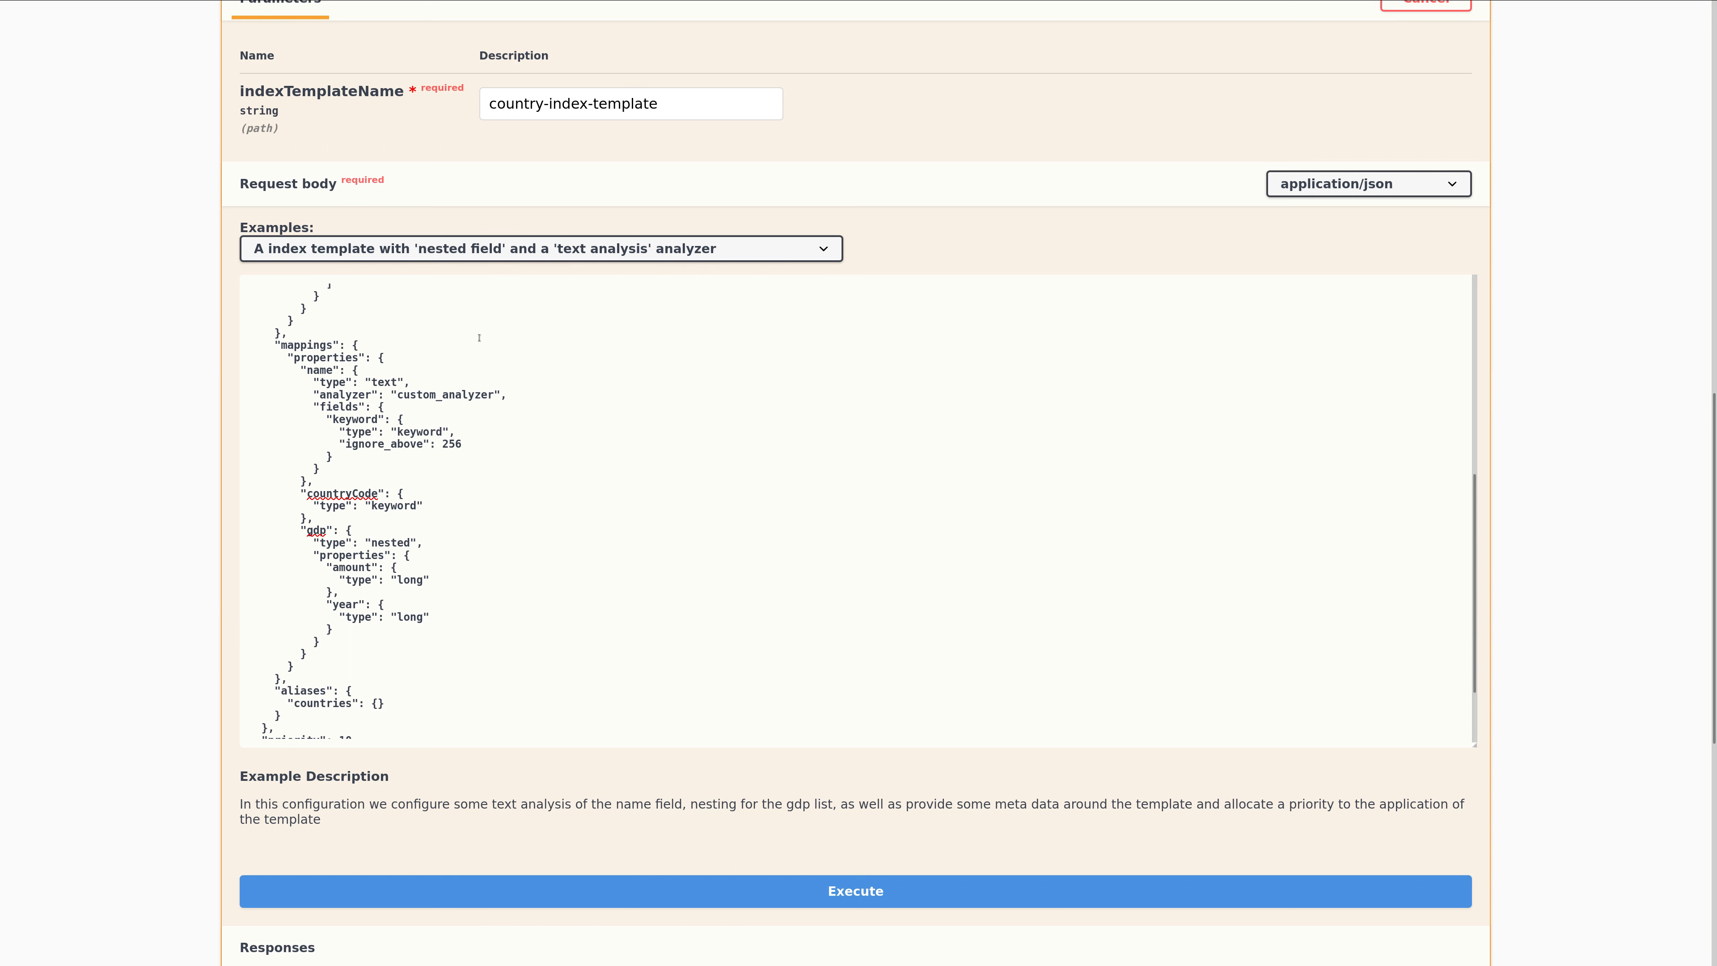
{"action": "double_click", "coordinate": [340, 706]}
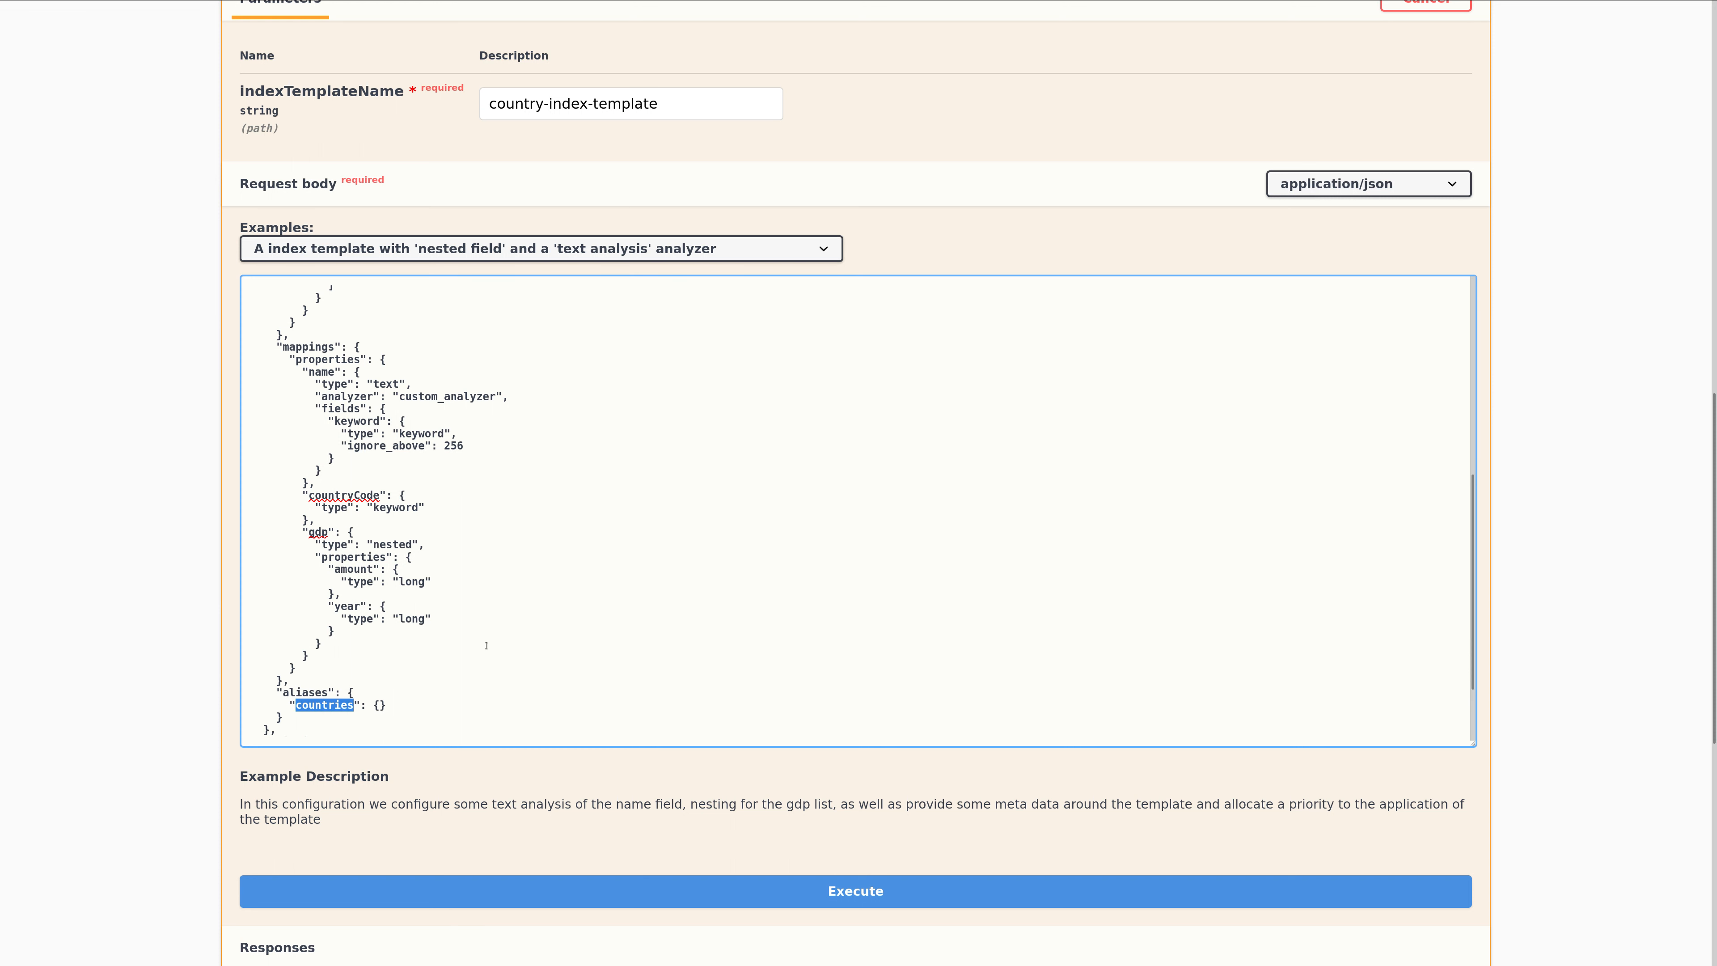
{"action": "scroll", "coordinate": [531, 568], "scroll_direction": "down", "scroll_amount": 3}
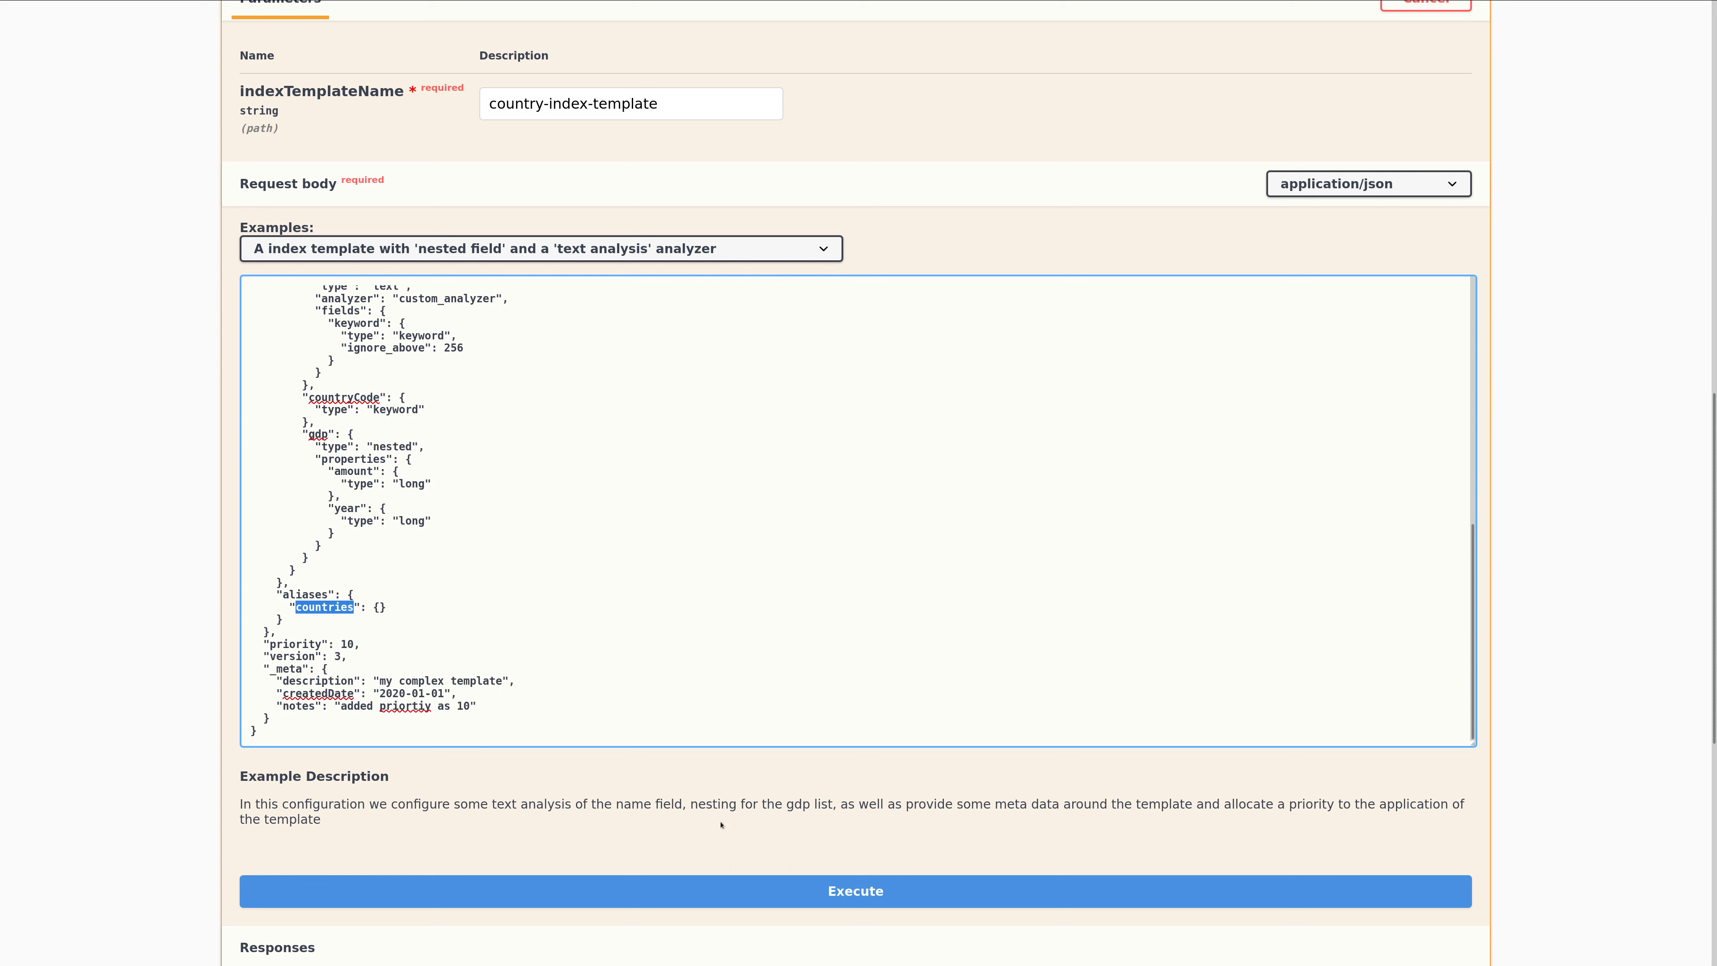
Execute the request to save country-index-template and check the server's response body.
{"action": "left_click", "coordinate": [766, 900]}
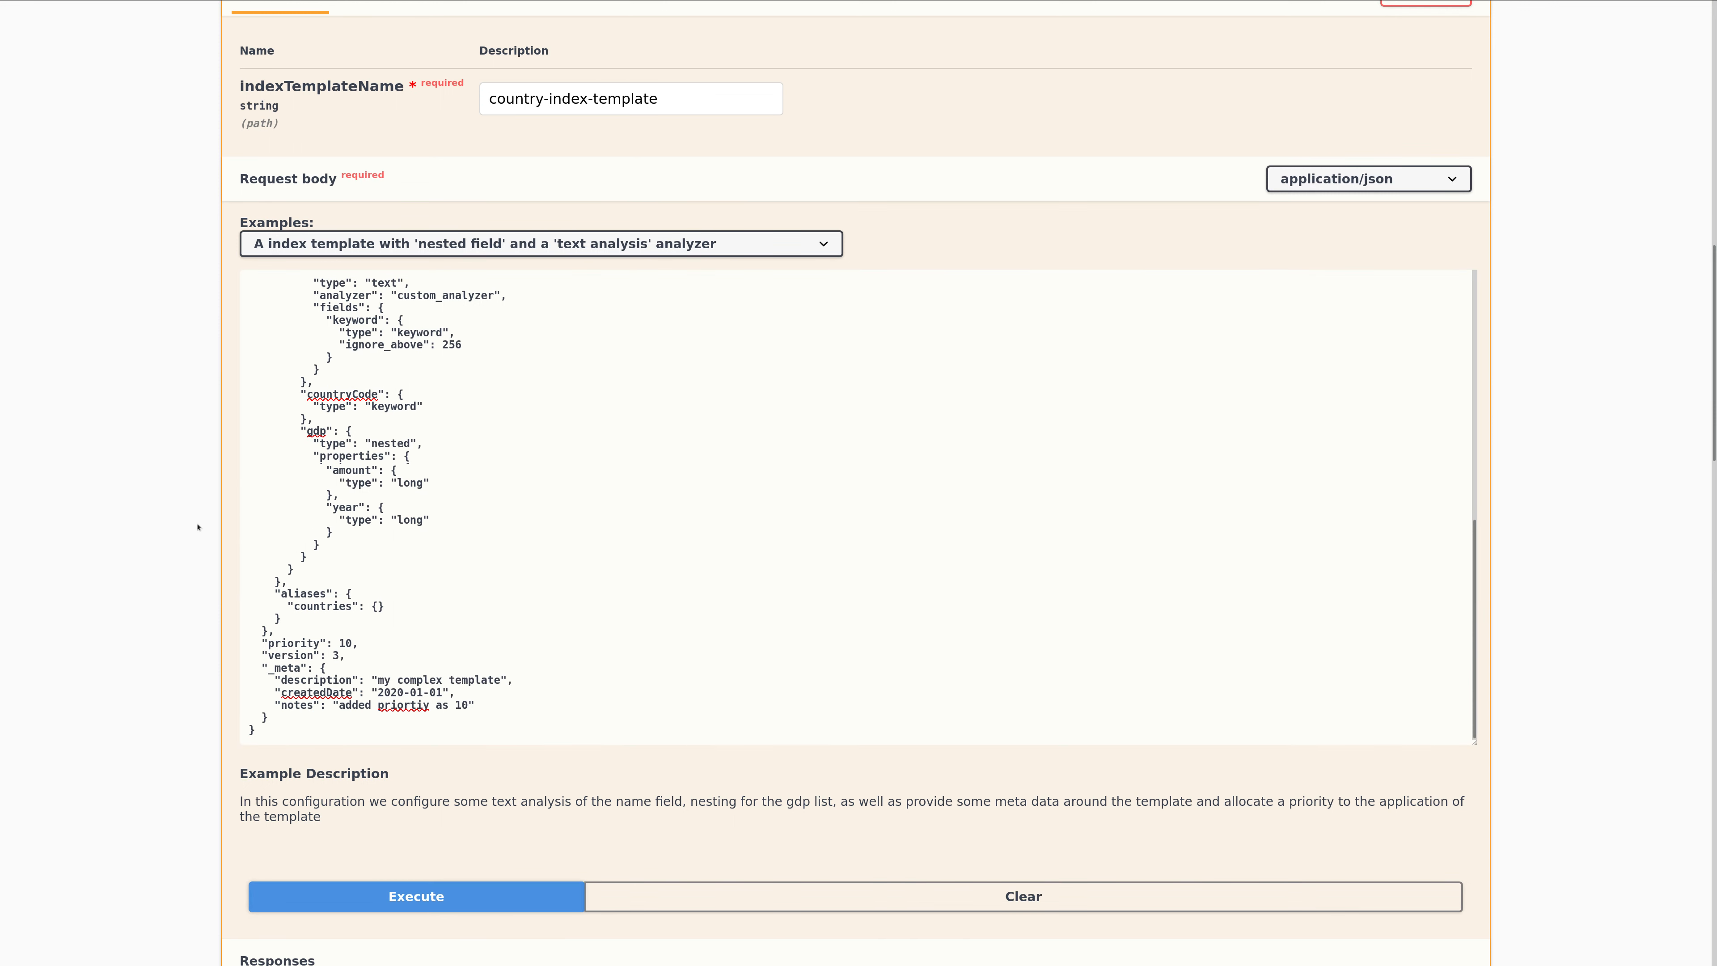
{"action": "scroll", "coordinate": [197, 526], "scroll_direction": "down", "scroll_amount": 10}
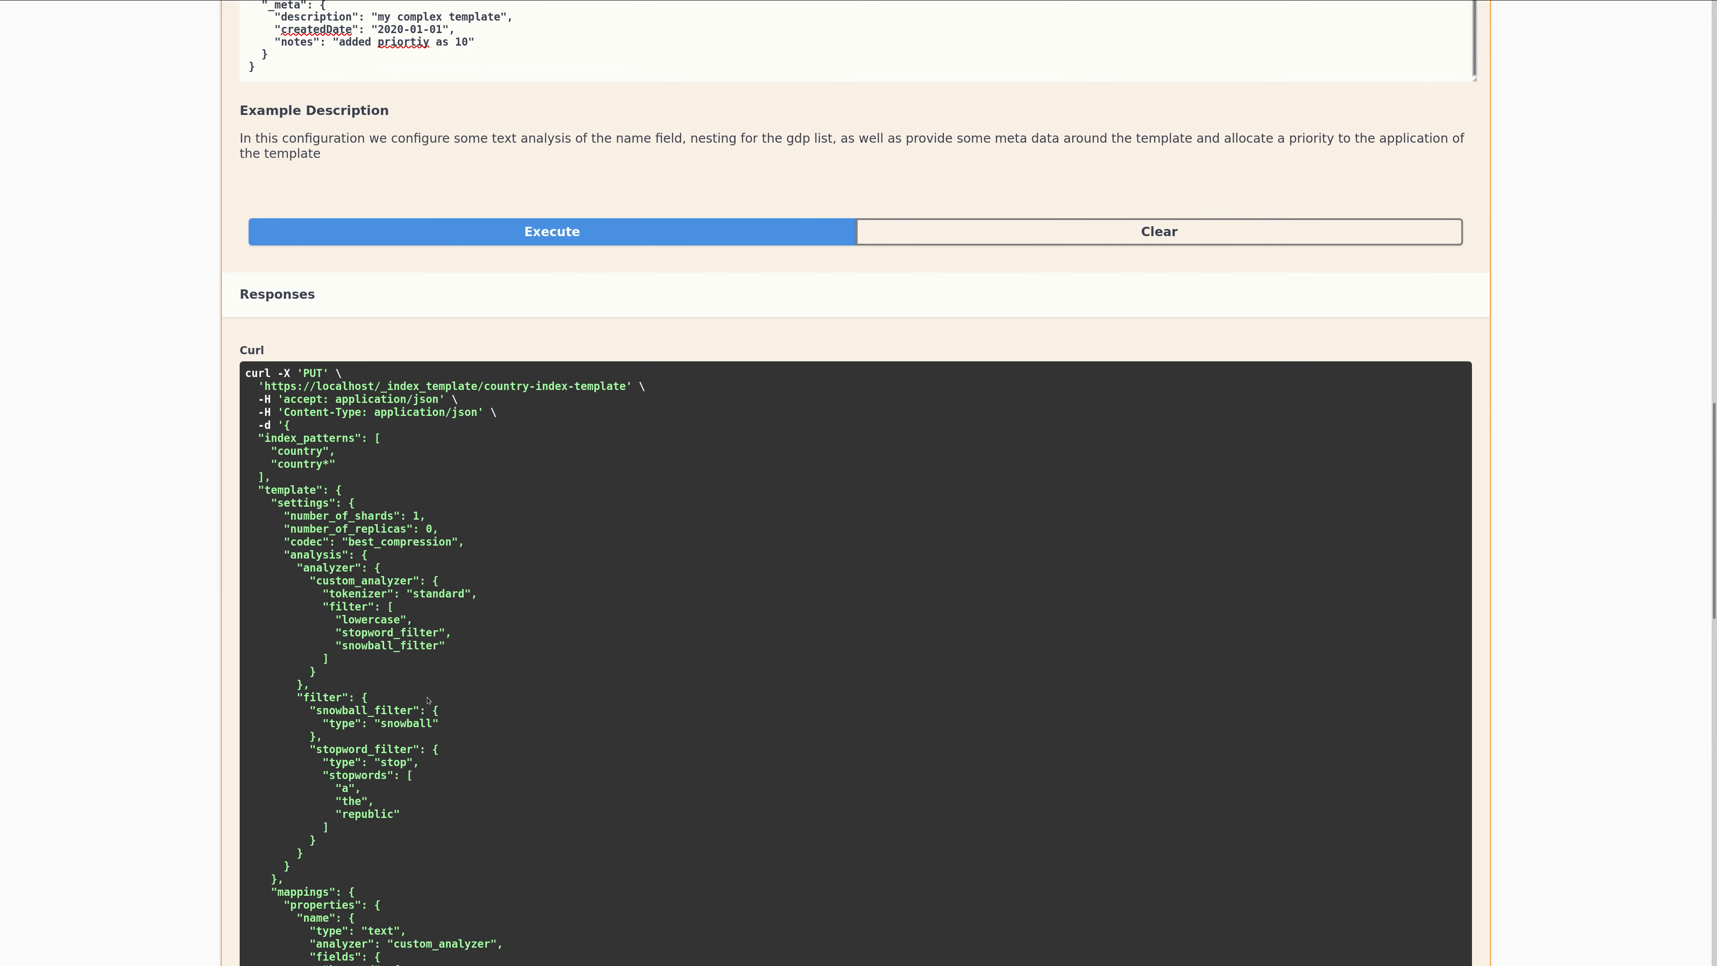
{"action": "scroll", "coordinate": [427, 700], "scroll_direction": "down", "scroll_amount": 4}
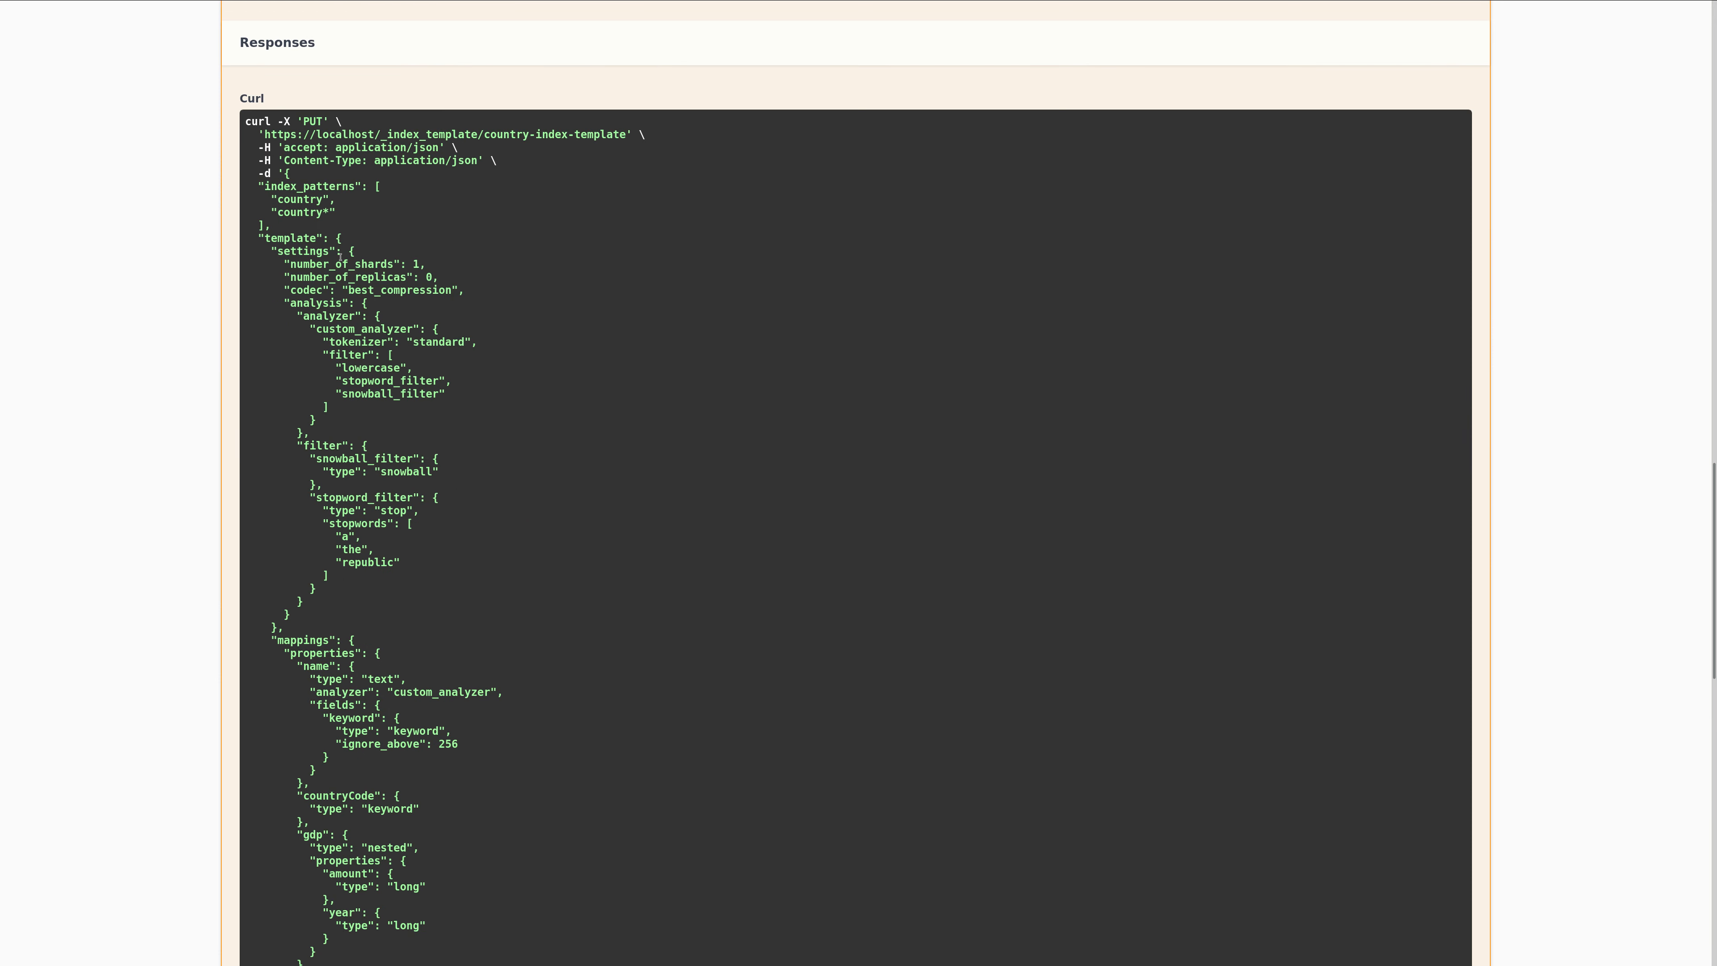
{"action": "scroll", "coordinate": [173, 608], "scroll_direction": "down", "scroll_amount": 4}
{"action": "scroll", "coordinate": [173, 608], "scroll_direction": "down", "scroll_amount": 1}
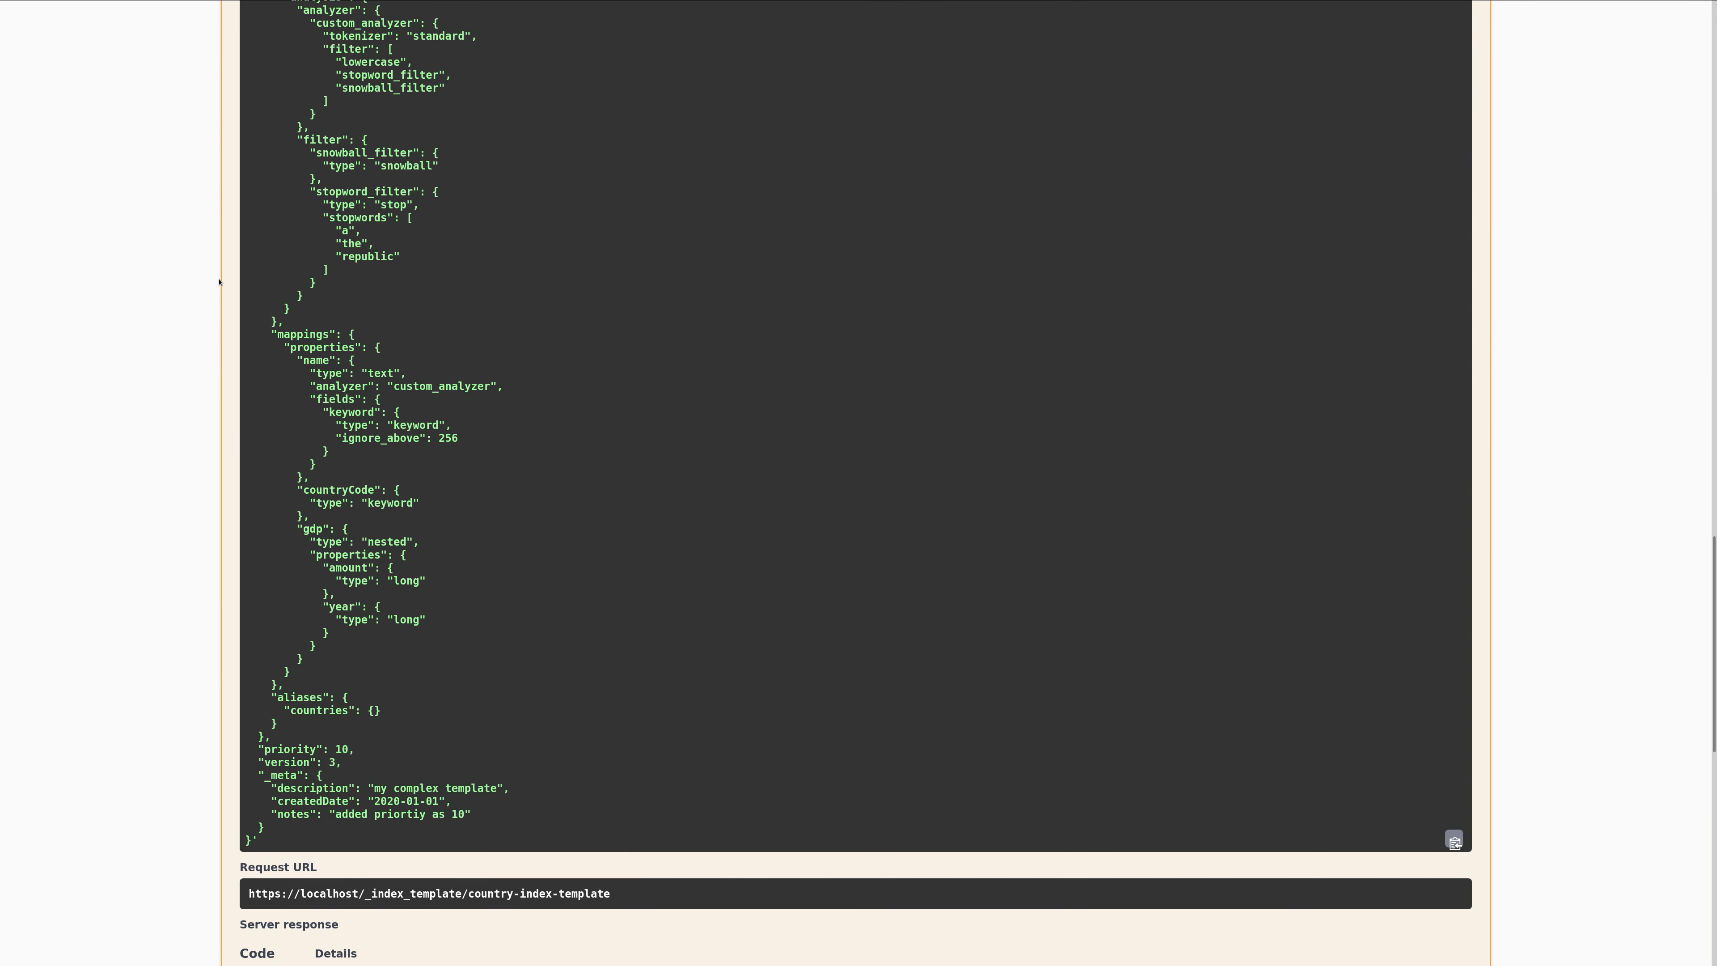
{"action": "scroll", "coordinate": [166, 421], "scroll_direction": "down", "scroll_amount": 5}
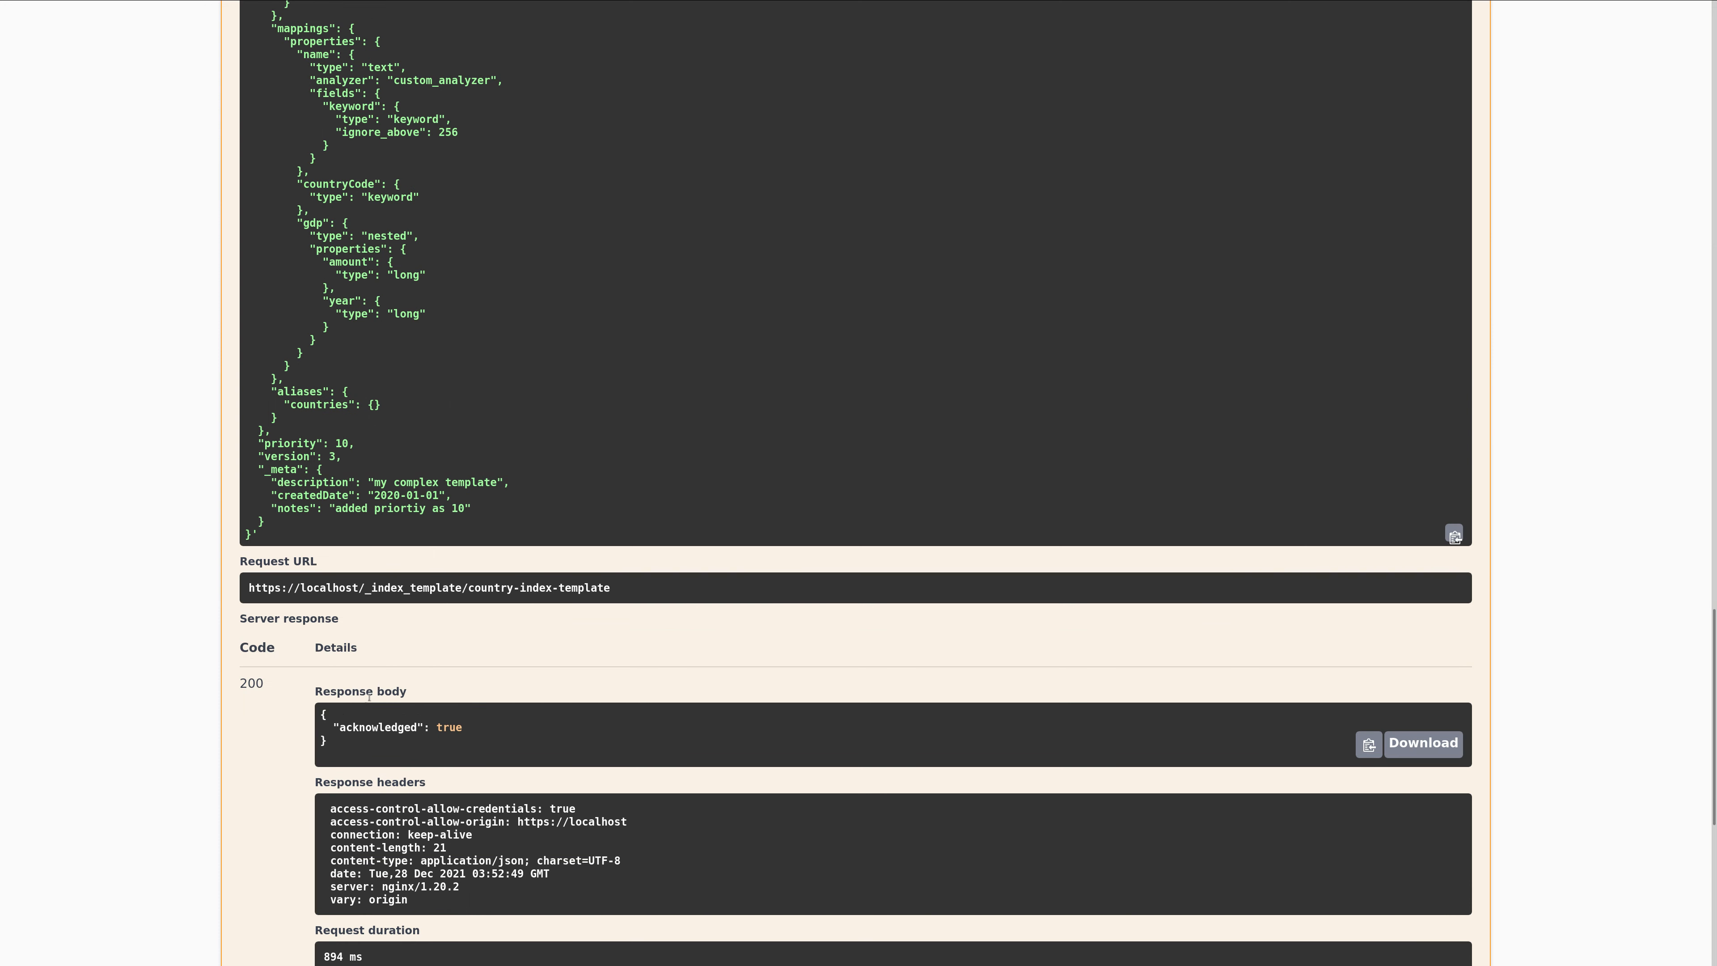
{"action": "left_click_drag", "start_coordinate": [358, 753], "coordinate": [321, 728]}
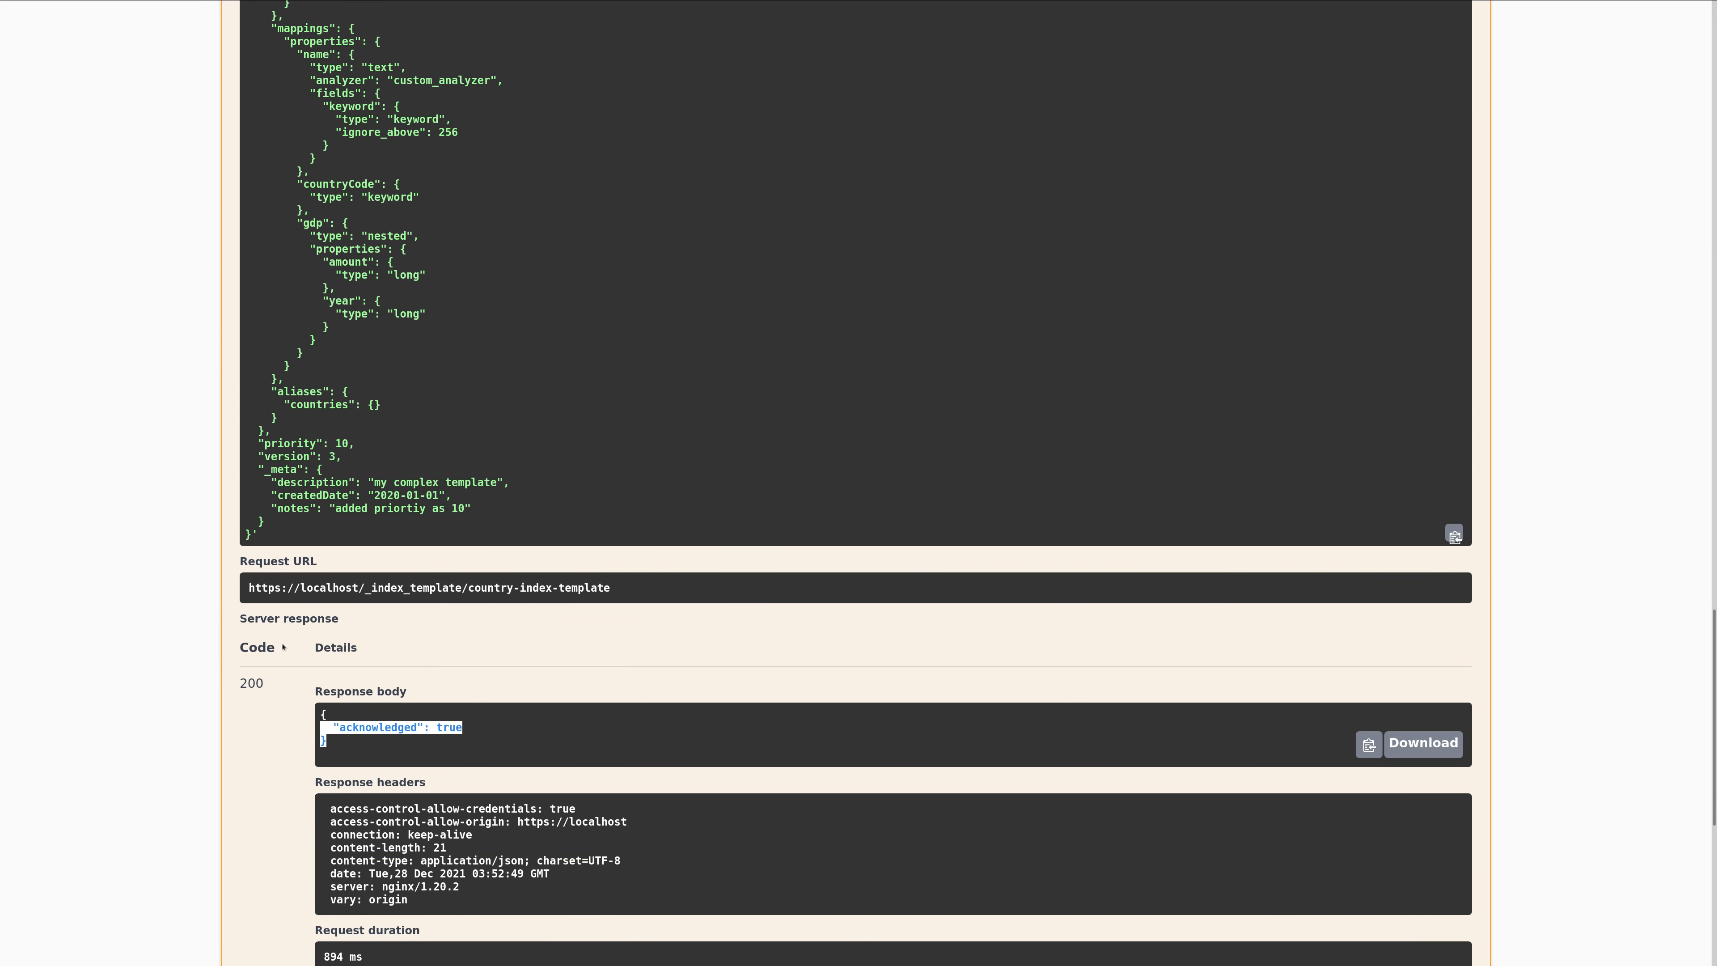
Collapse the Save Index Template endpoint.
{"action": "scroll", "coordinate": [187, 479], "scroll_direction": "up", "scroll_amount": 1}
{"action": "scroll", "coordinate": [186, 479], "scroll_direction": "up", "scroll_amount": 20}
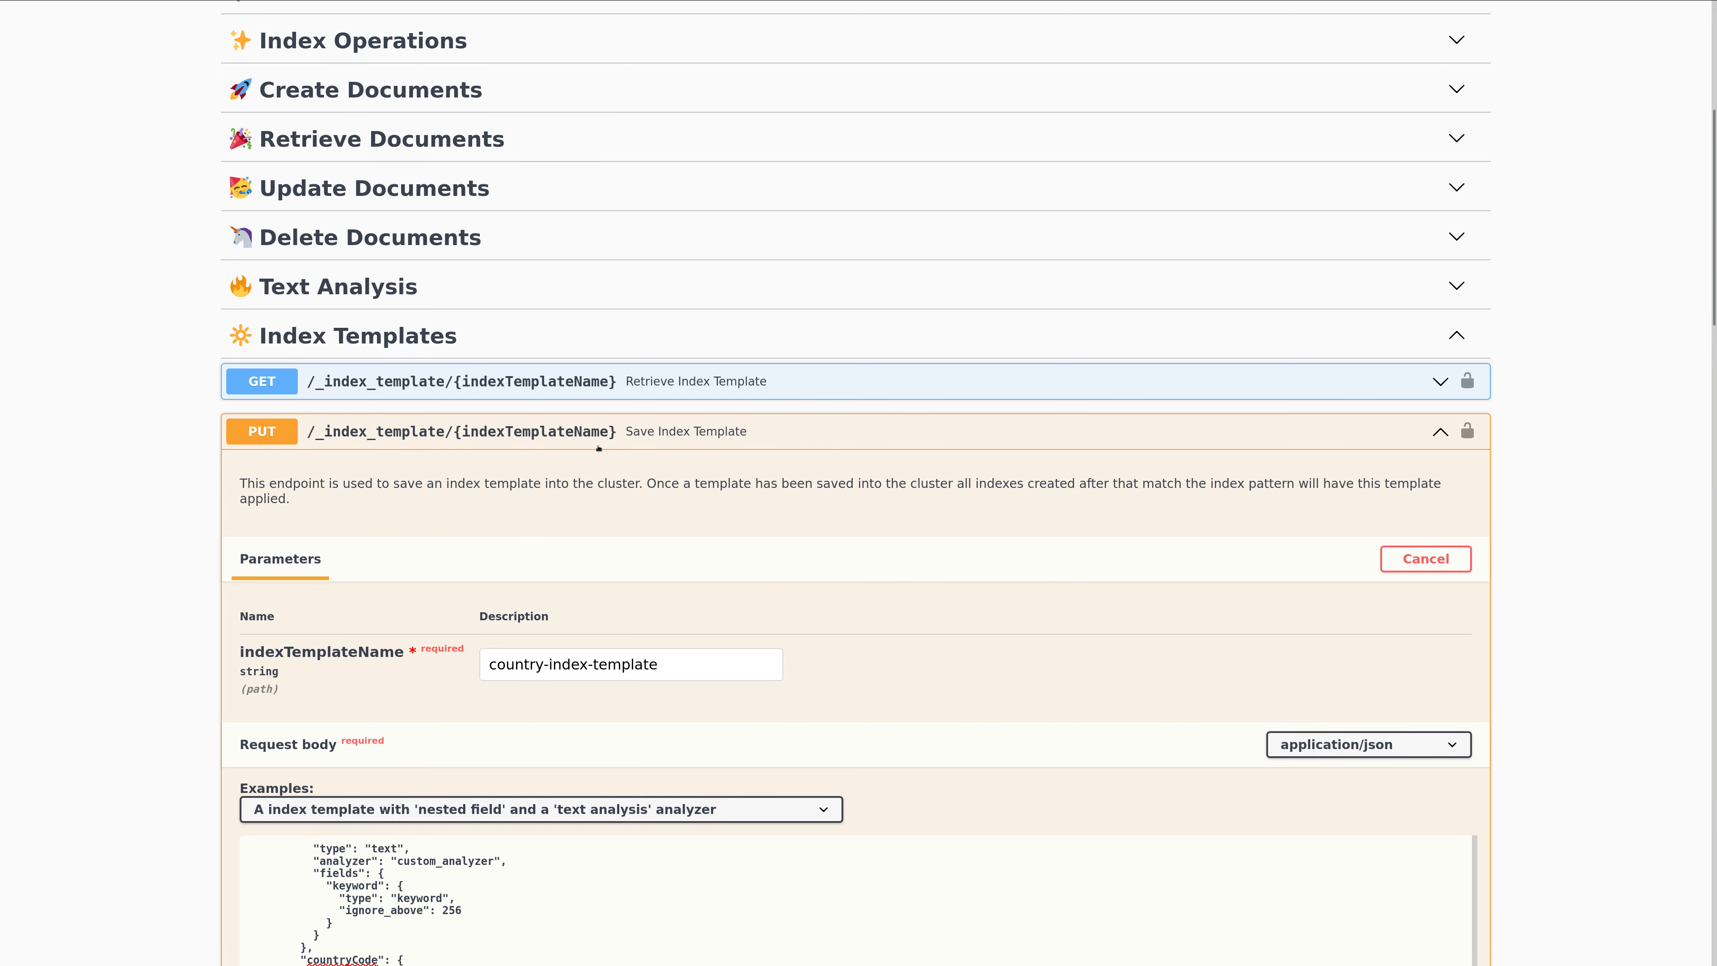
{"action": "left_click", "coordinate": [598, 443]}
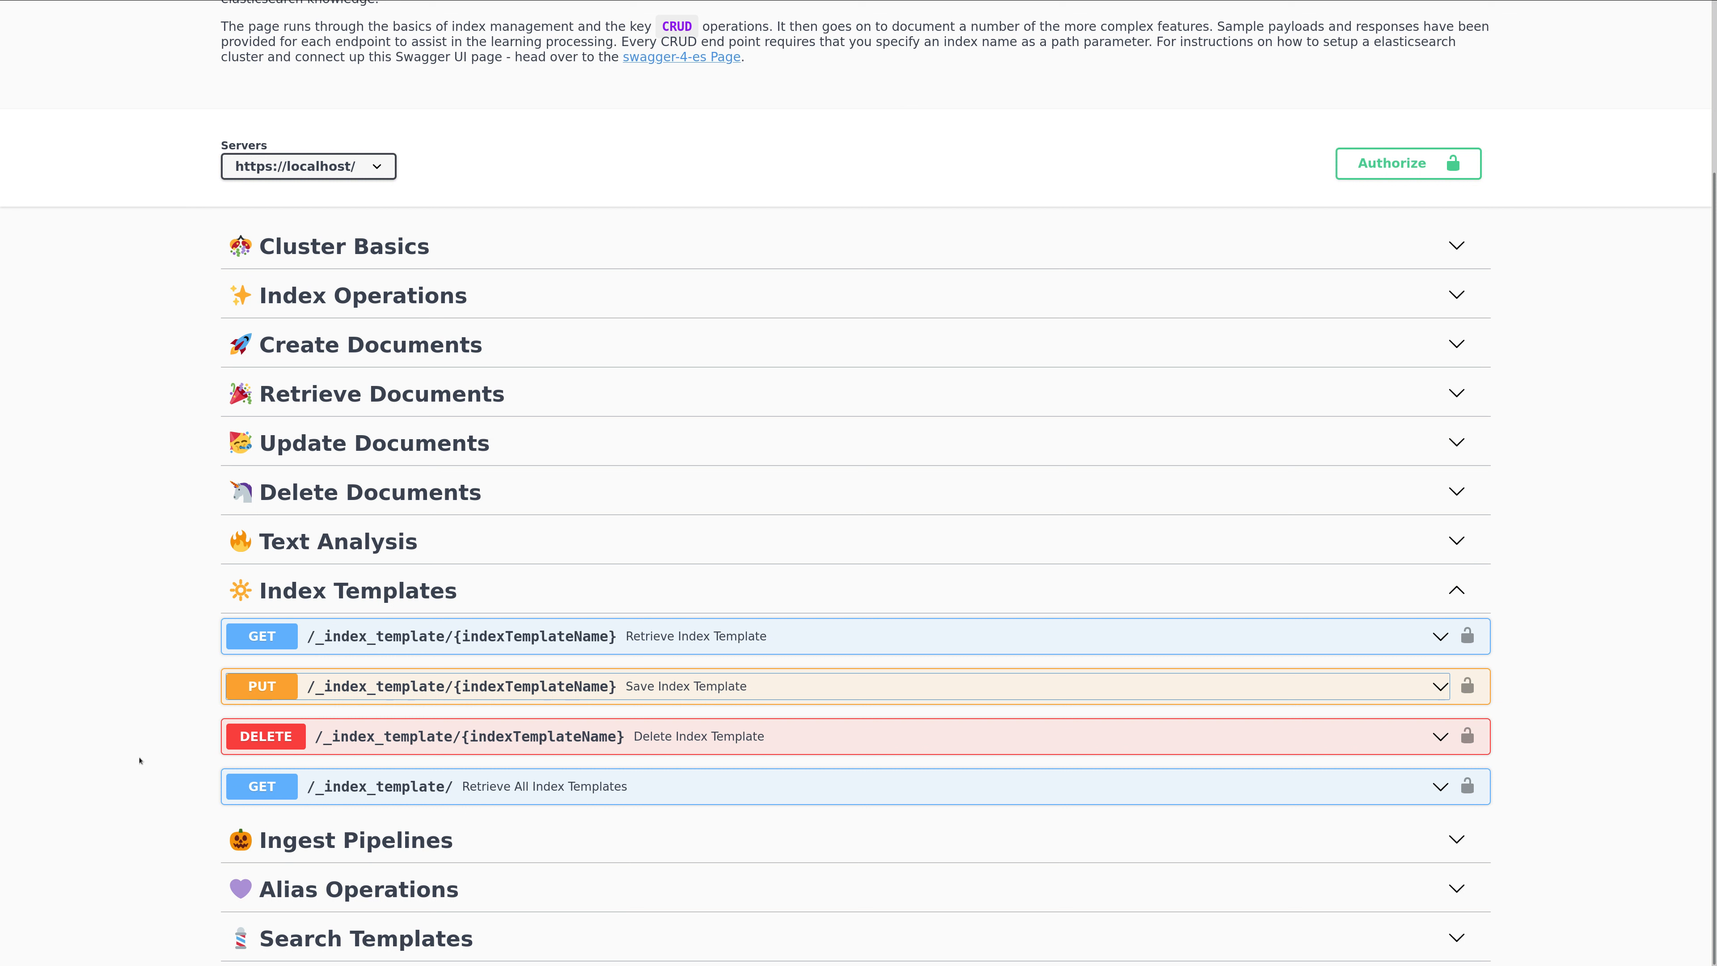
Expand the Ingest Pipelines section and open the Save Ingest Pipeline endpoint's parameters and example request body.
{"action": "left_click", "coordinate": [408, 838]}
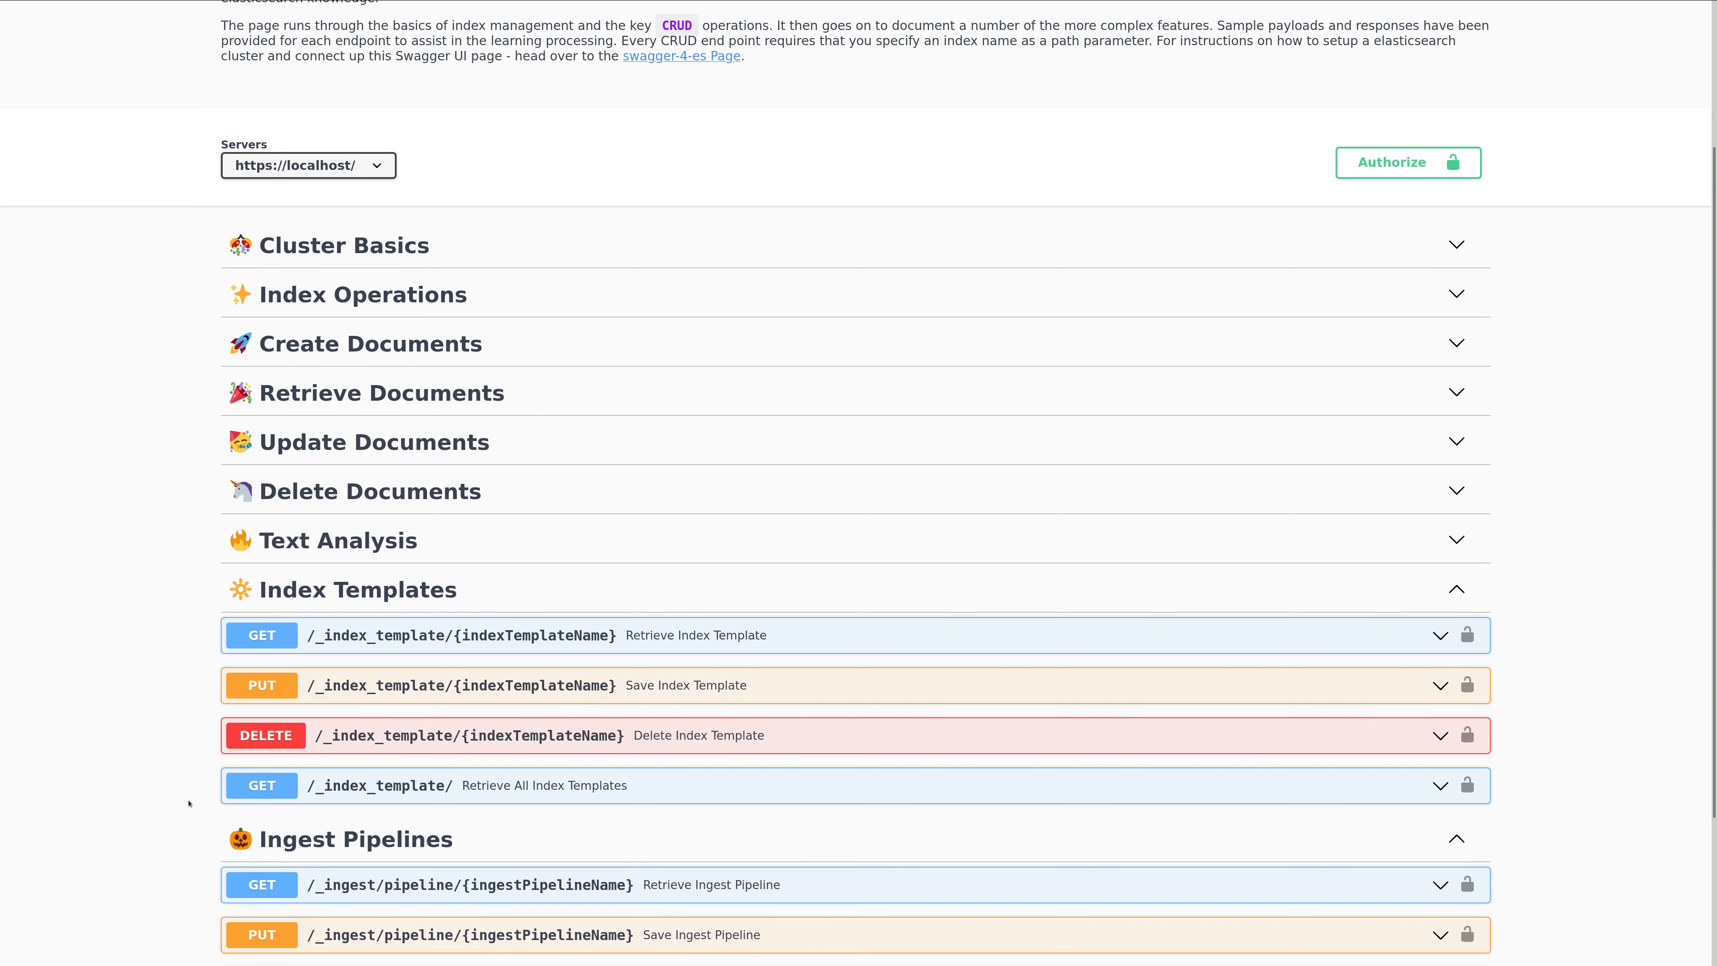
{"action": "scroll", "coordinate": [199, 817], "scroll_direction": "down", "scroll_amount": 3}
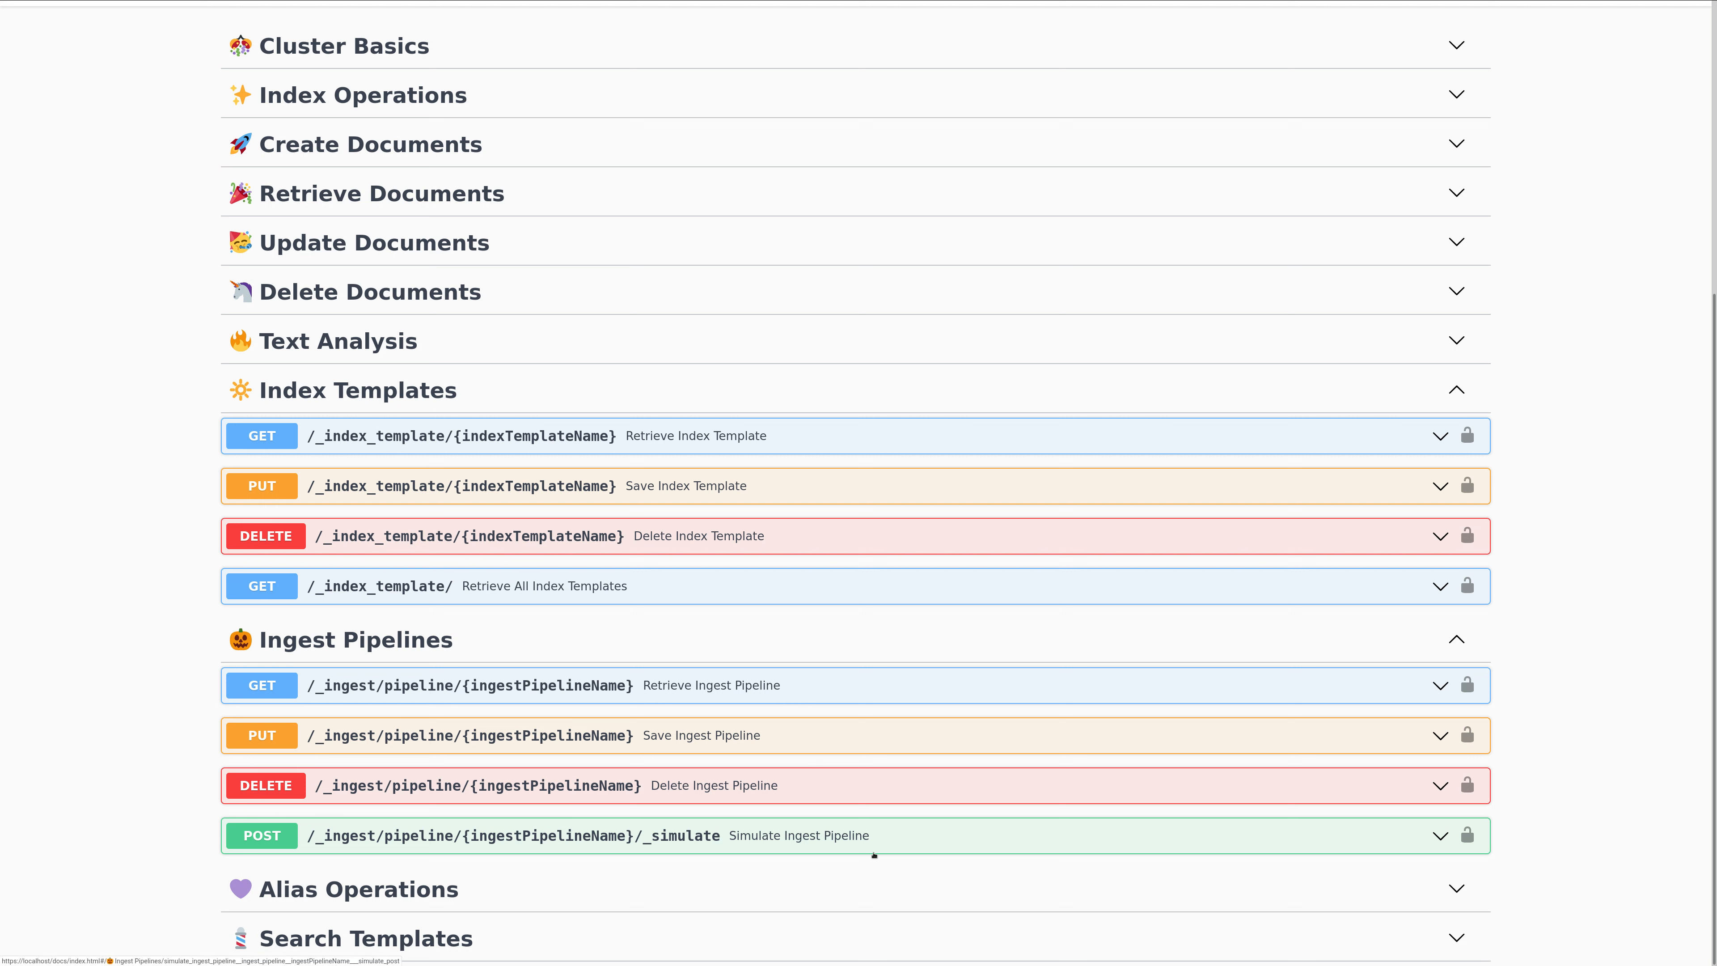
{"action": "left_click", "coordinate": [709, 744]}
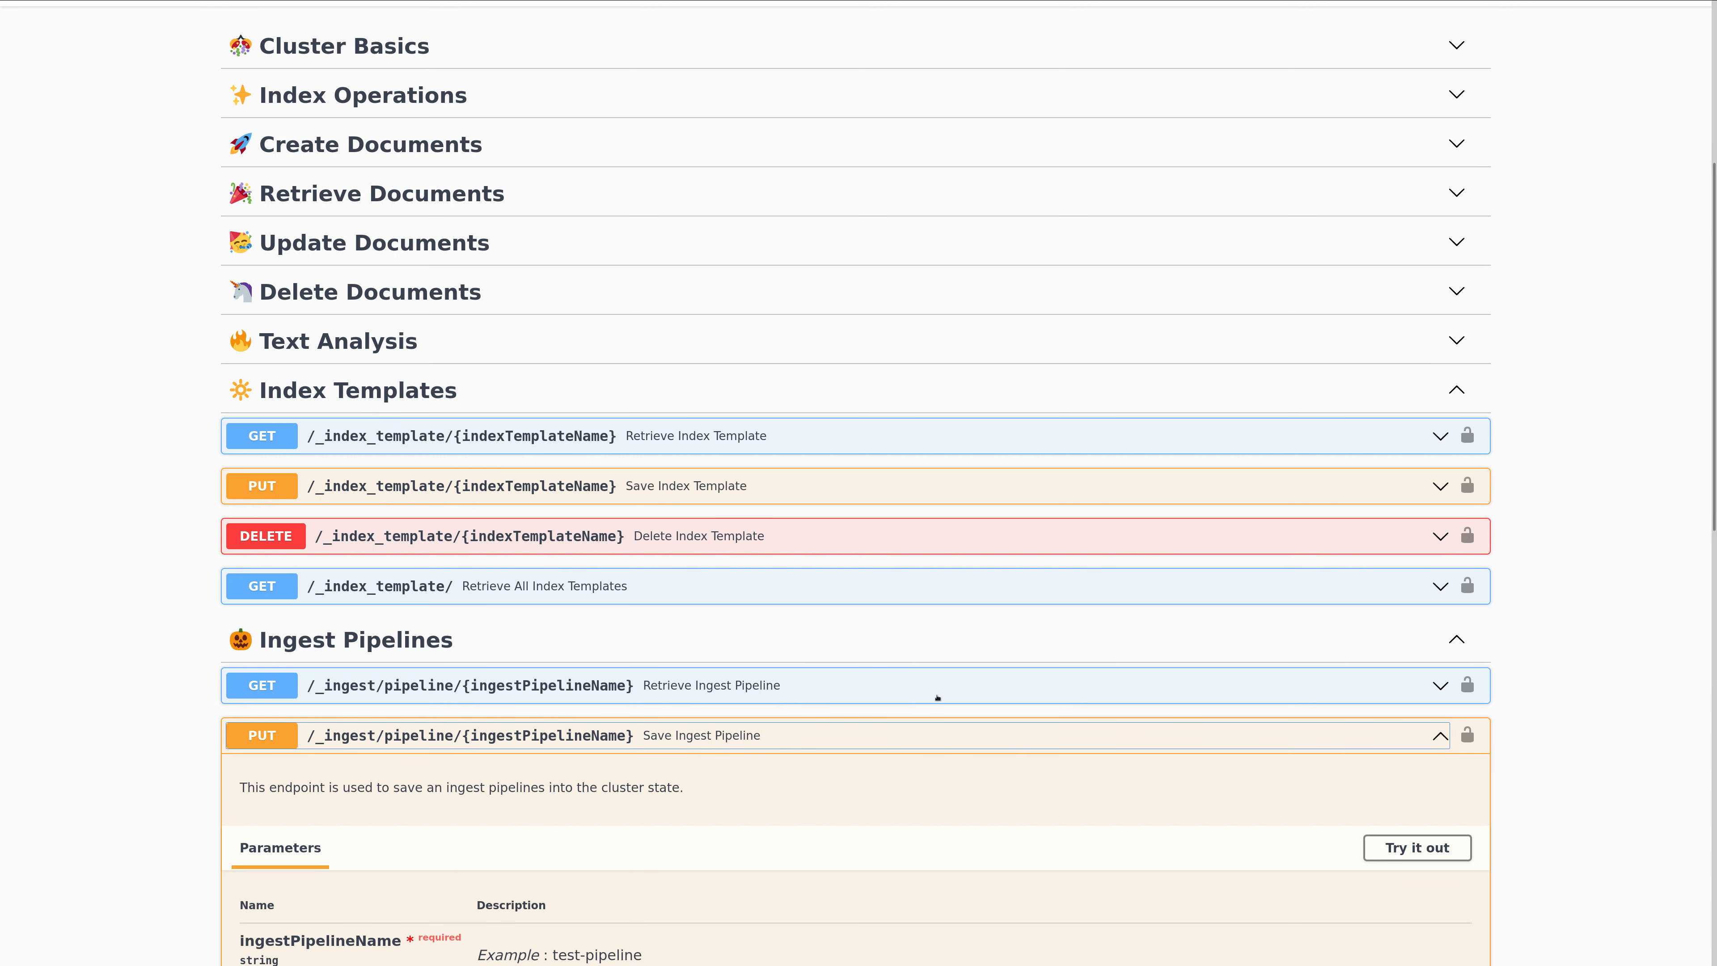
{"action": "scroll", "coordinate": [943, 706], "scroll_direction": "down", "scroll_amount": 1}
{"action": "scroll", "coordinate": [1203, 500], "scroll_direction": "down", "scroll_amount": 5}
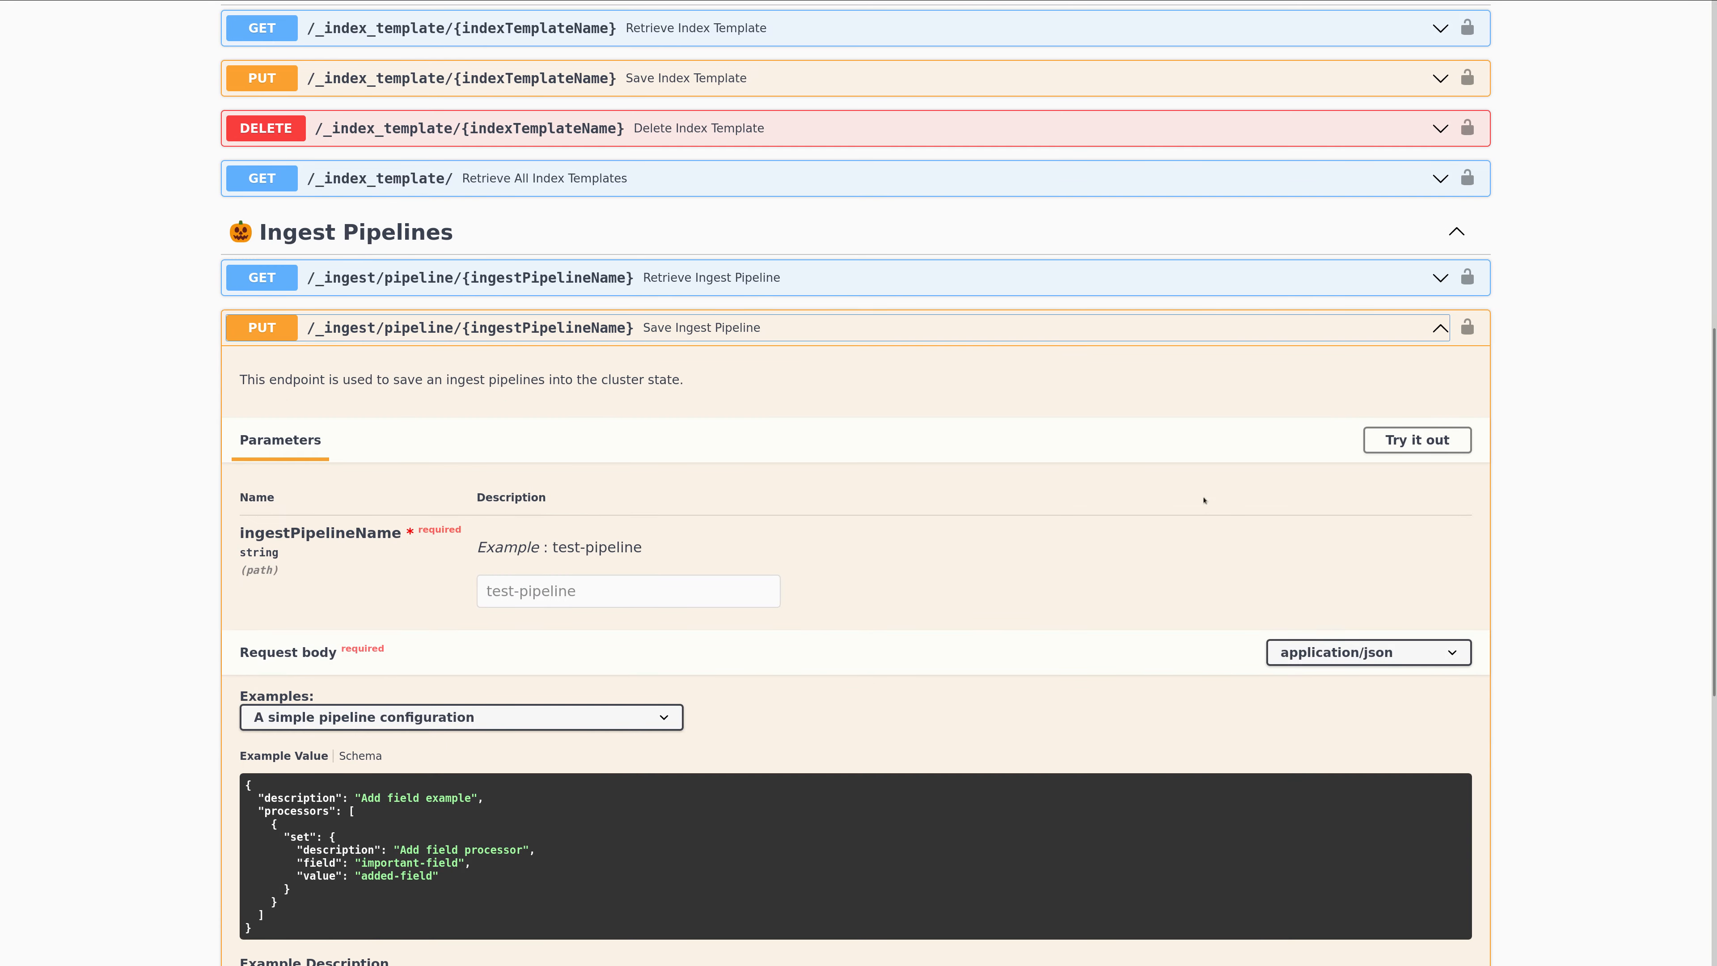
Make the Save Ingest Pipeline request for test-pipeline editable and review the simple pipeline's description and processors.
{"action": "left_click", "coordinate": [1417, 439]}
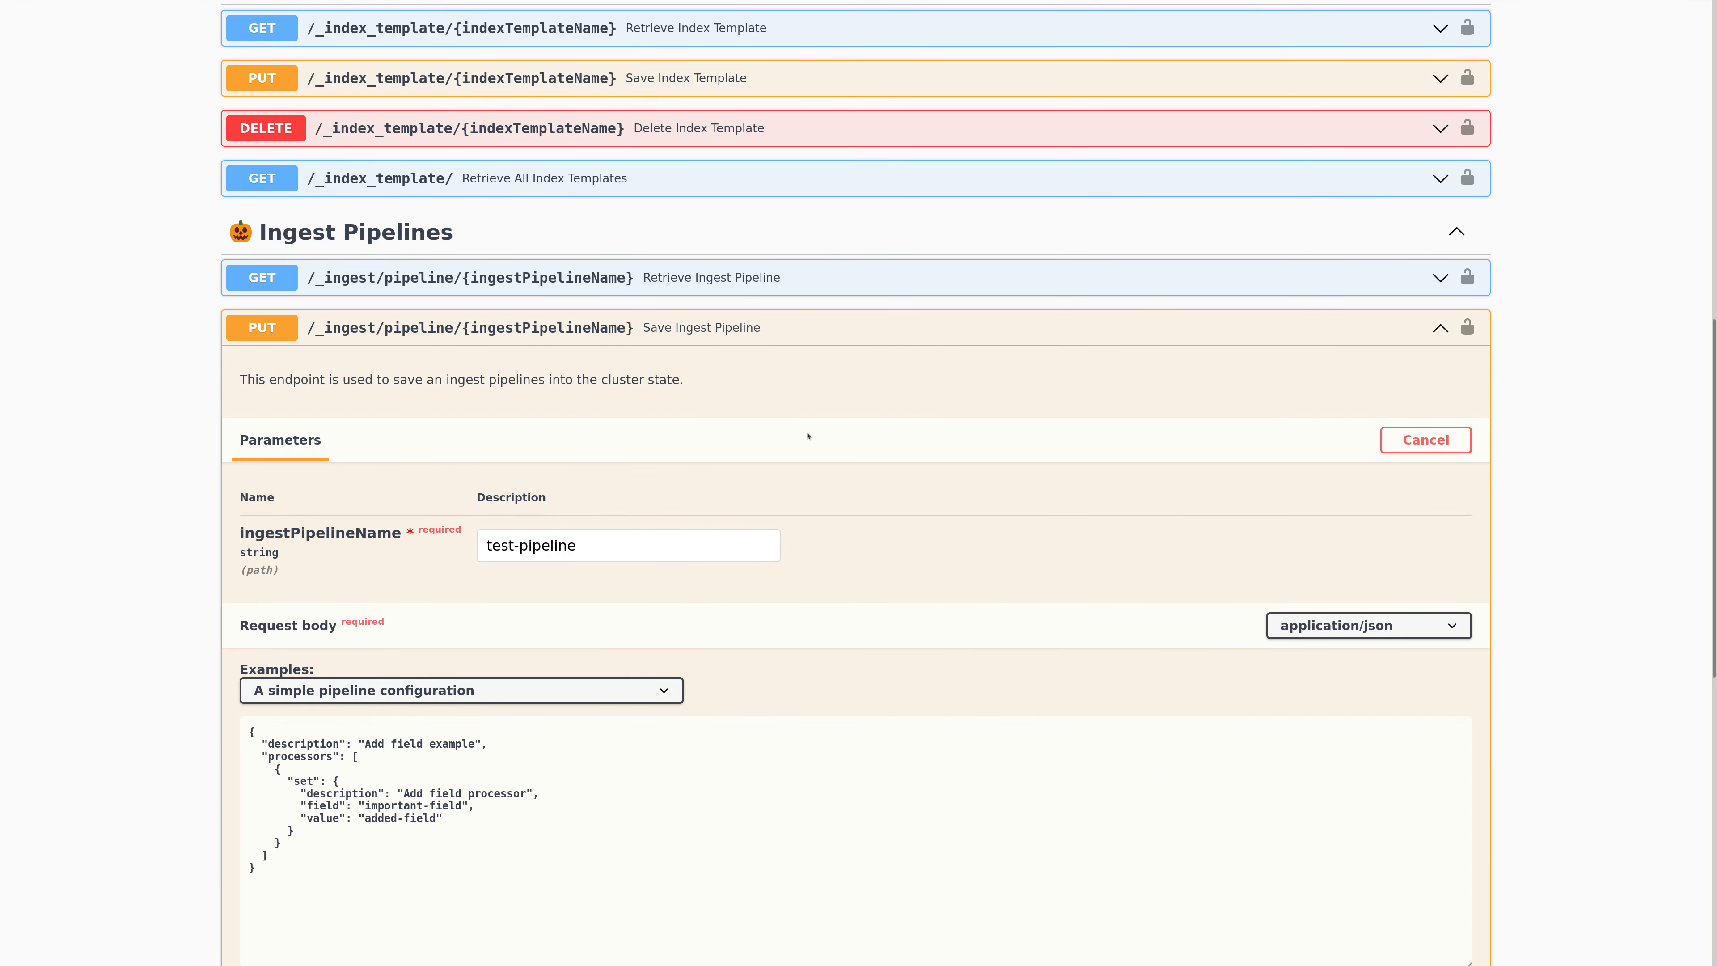
{"action": "scroll", "coordinate": [574, 483], "scroll_direction": "down", "scroll_amount": 1}
{"action": "scroll", "coordinate": [573, 483], "scroll_direction": "down", "scroll_amount": 3}
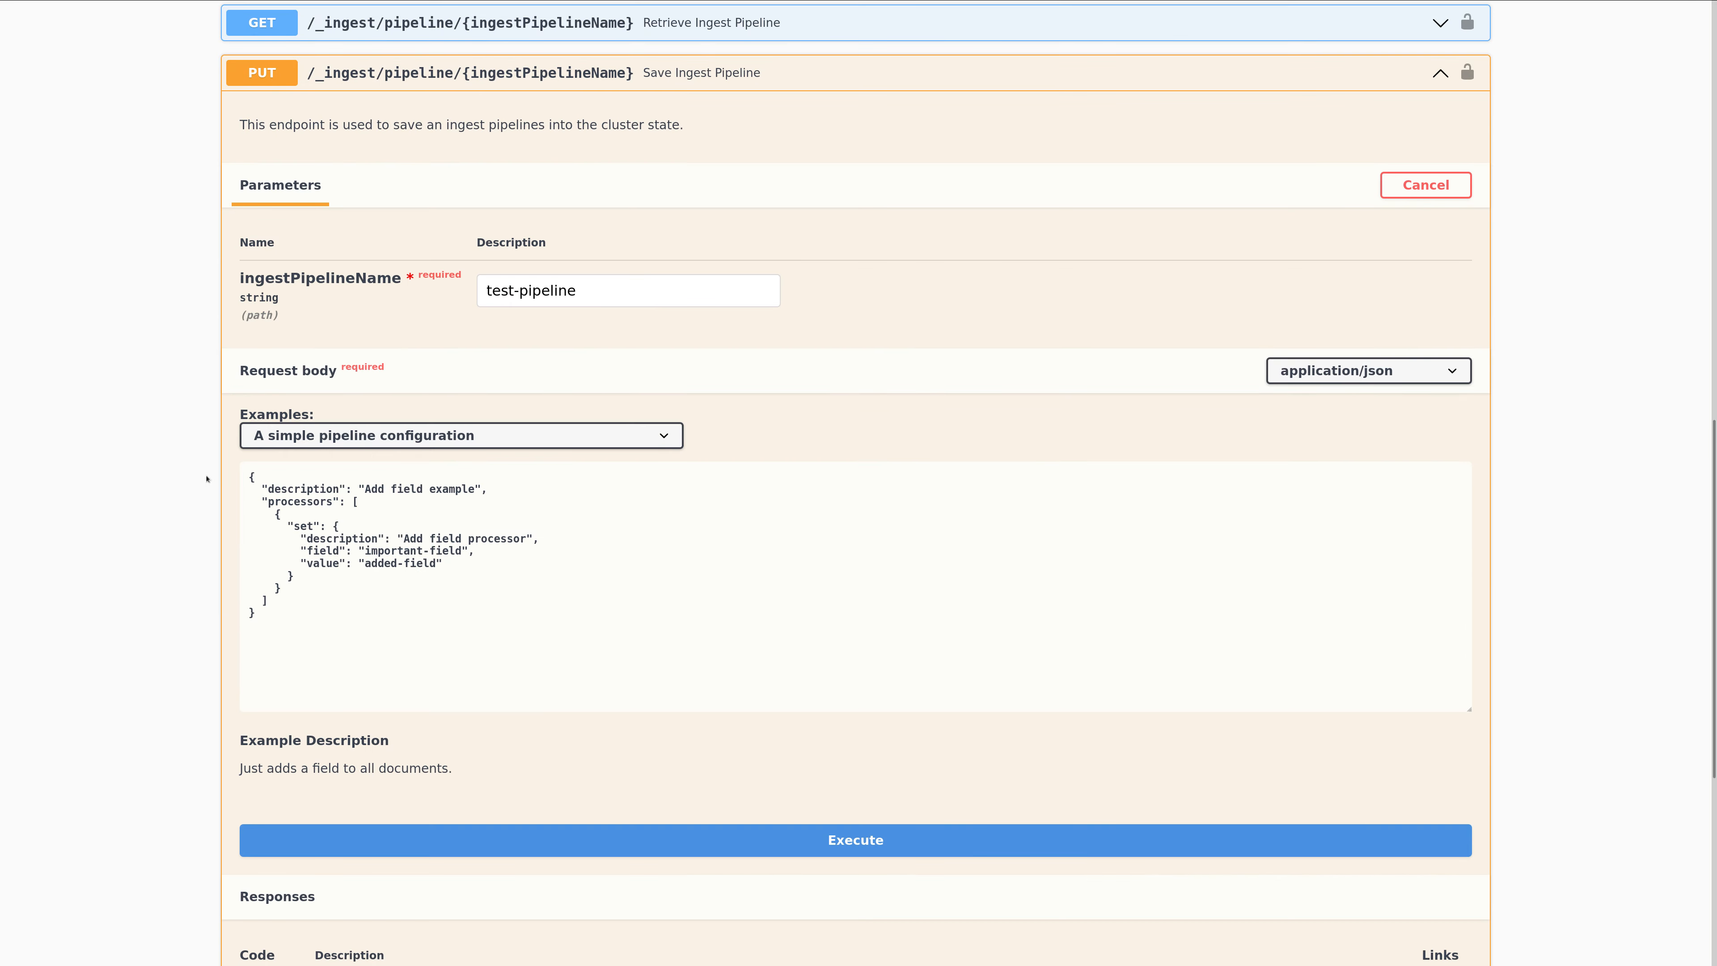
{"action": "scroll", "coordinate": [133, 482], "scroll_direction": "down", "scroll_amount": 2}
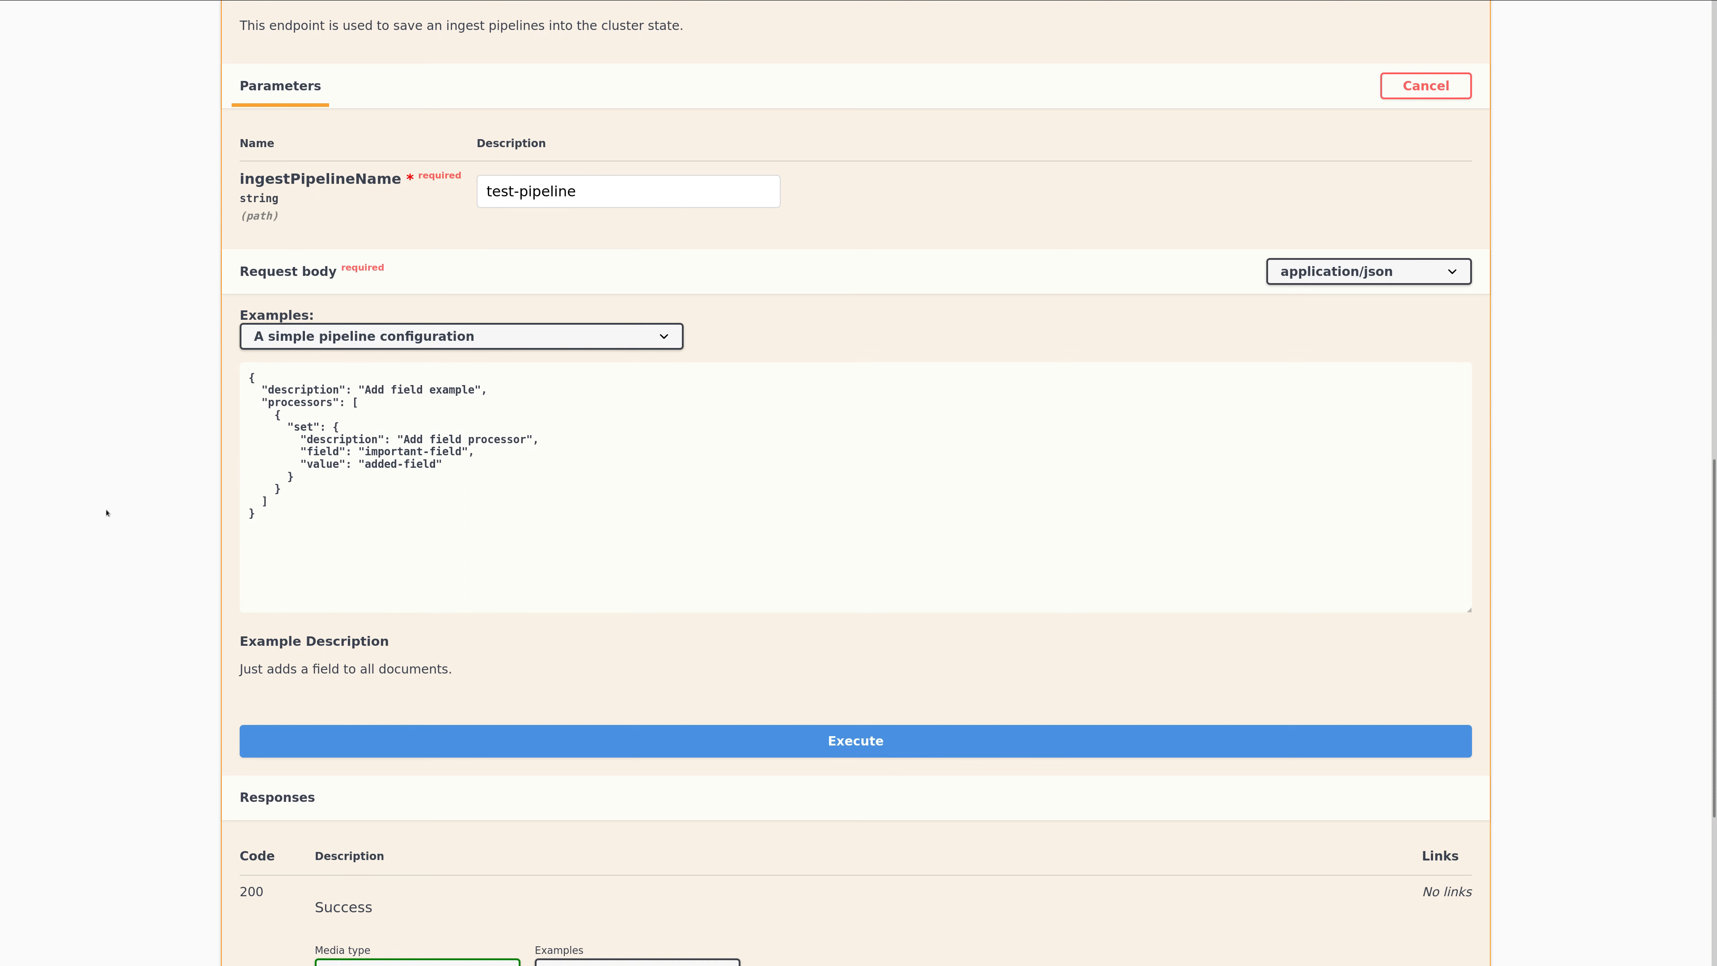
{"action": "scroll", "coordinate": [106, 513], "scroll_direction": "down", "scroll_amount": 1}
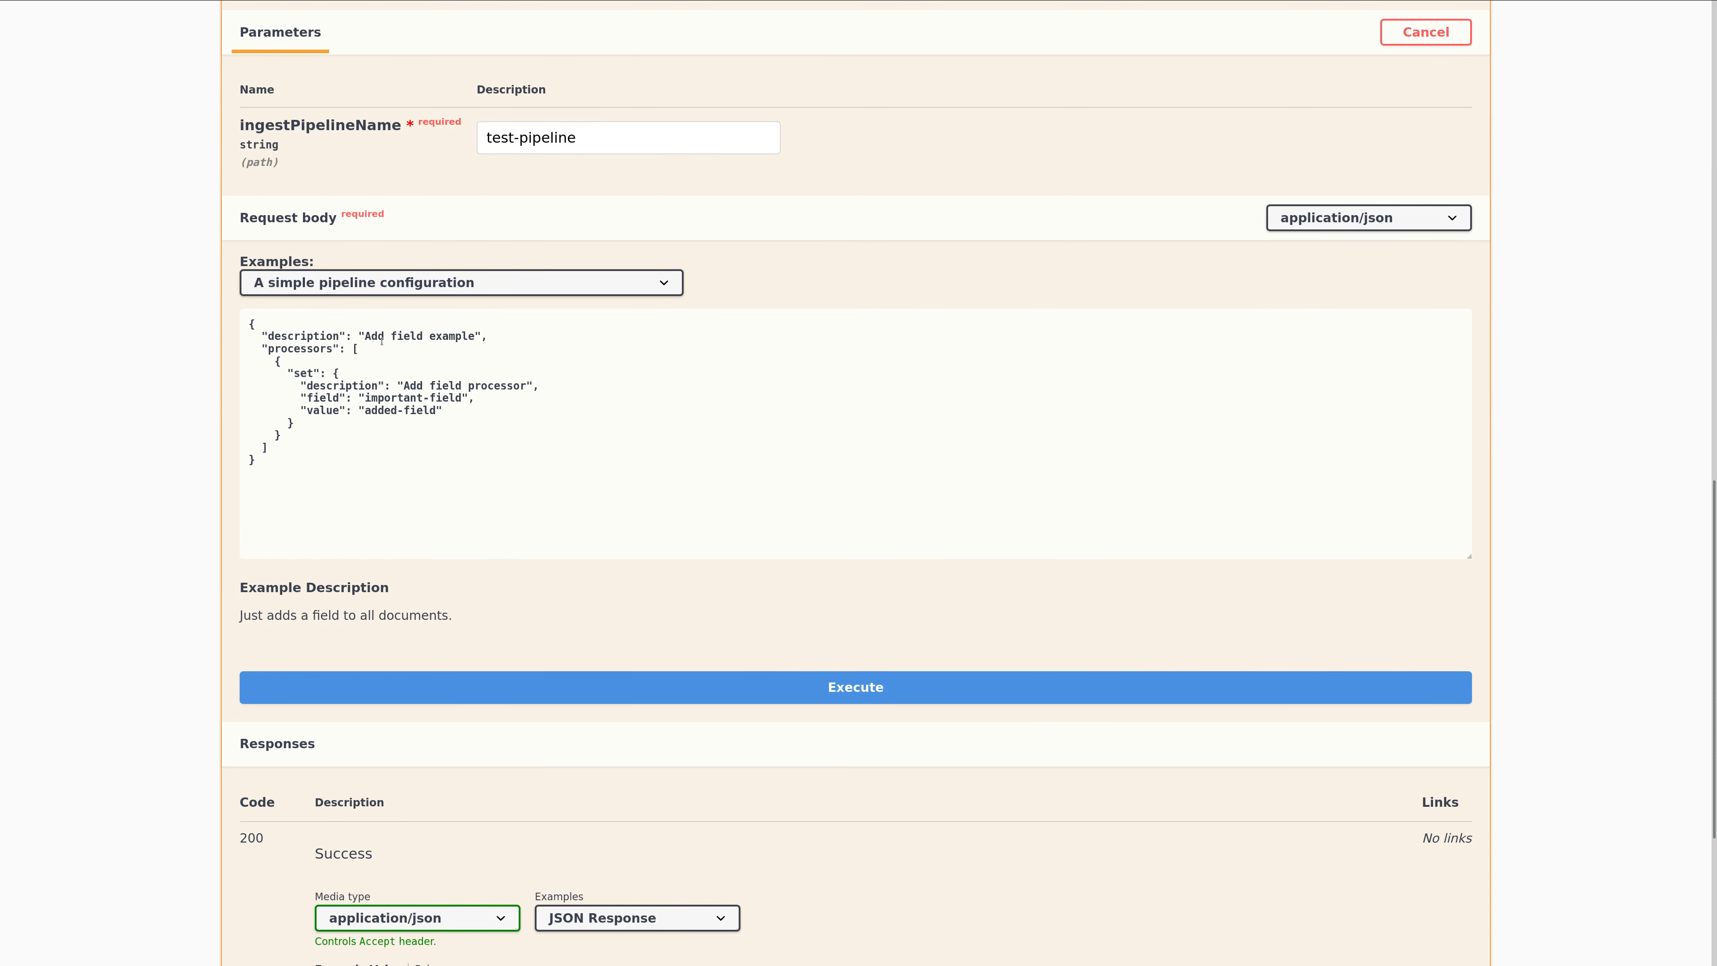
{"action": "left_click_drag", "start_coordinate": [257, 337], "coordinate": [480, 331]}
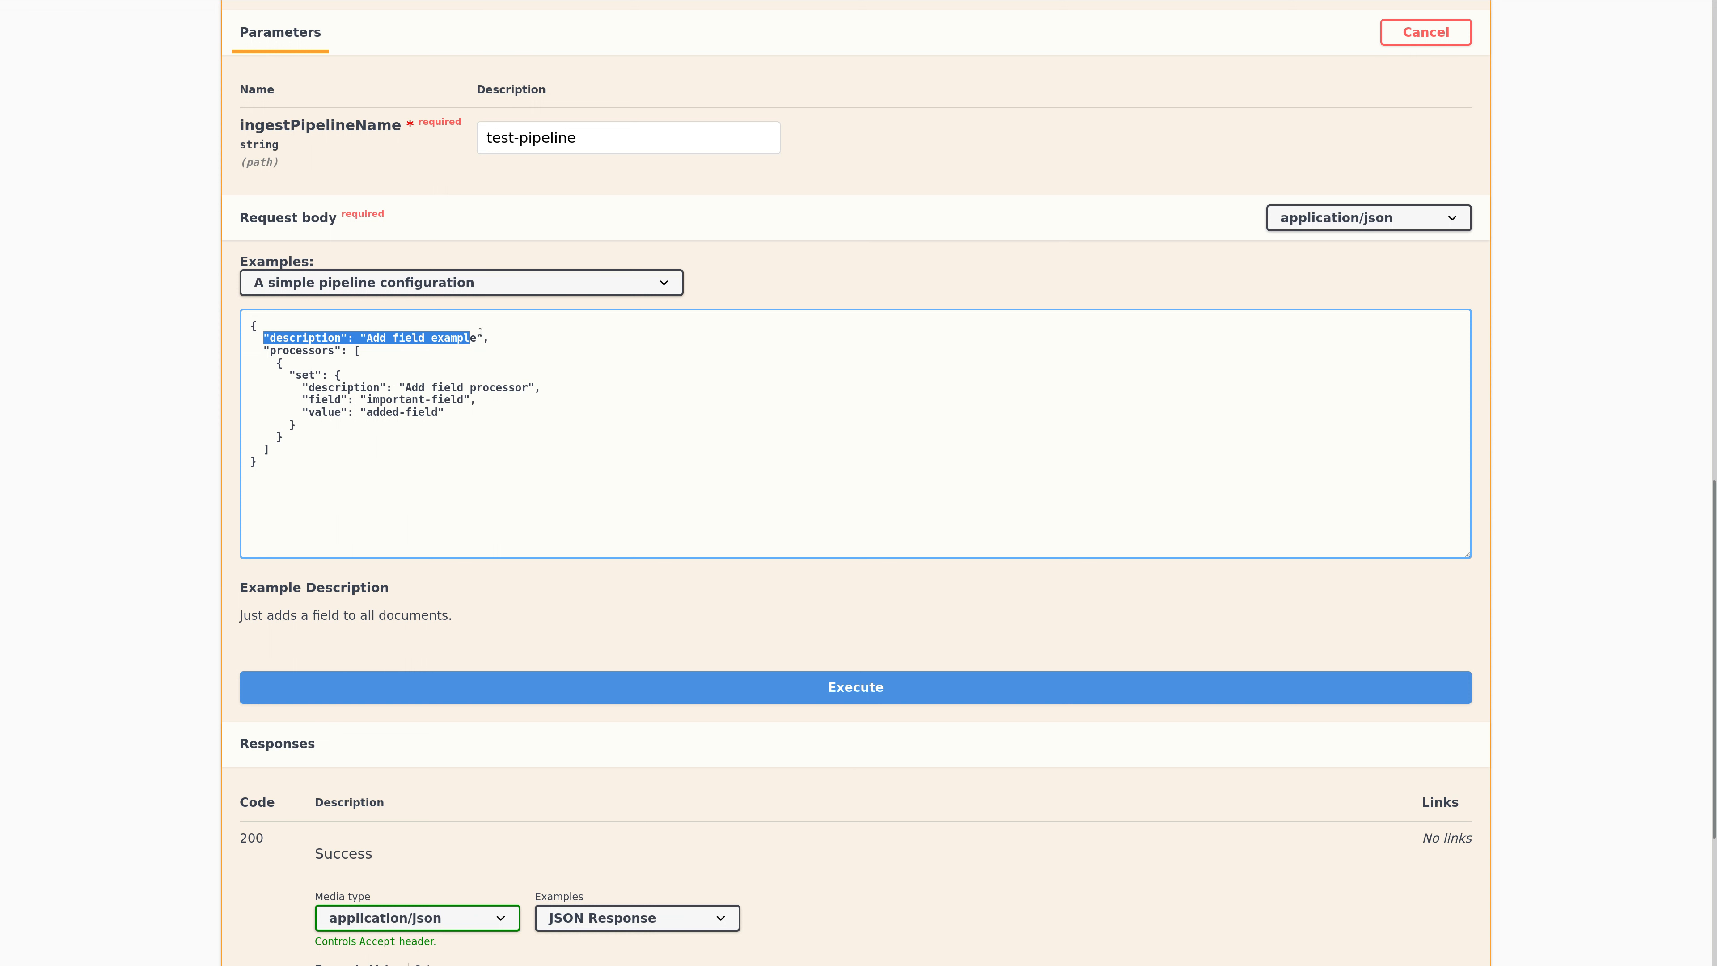
{"action": "left_click_drag", "start_coordinate": [258, 350], "coordinate": [326, 450]}
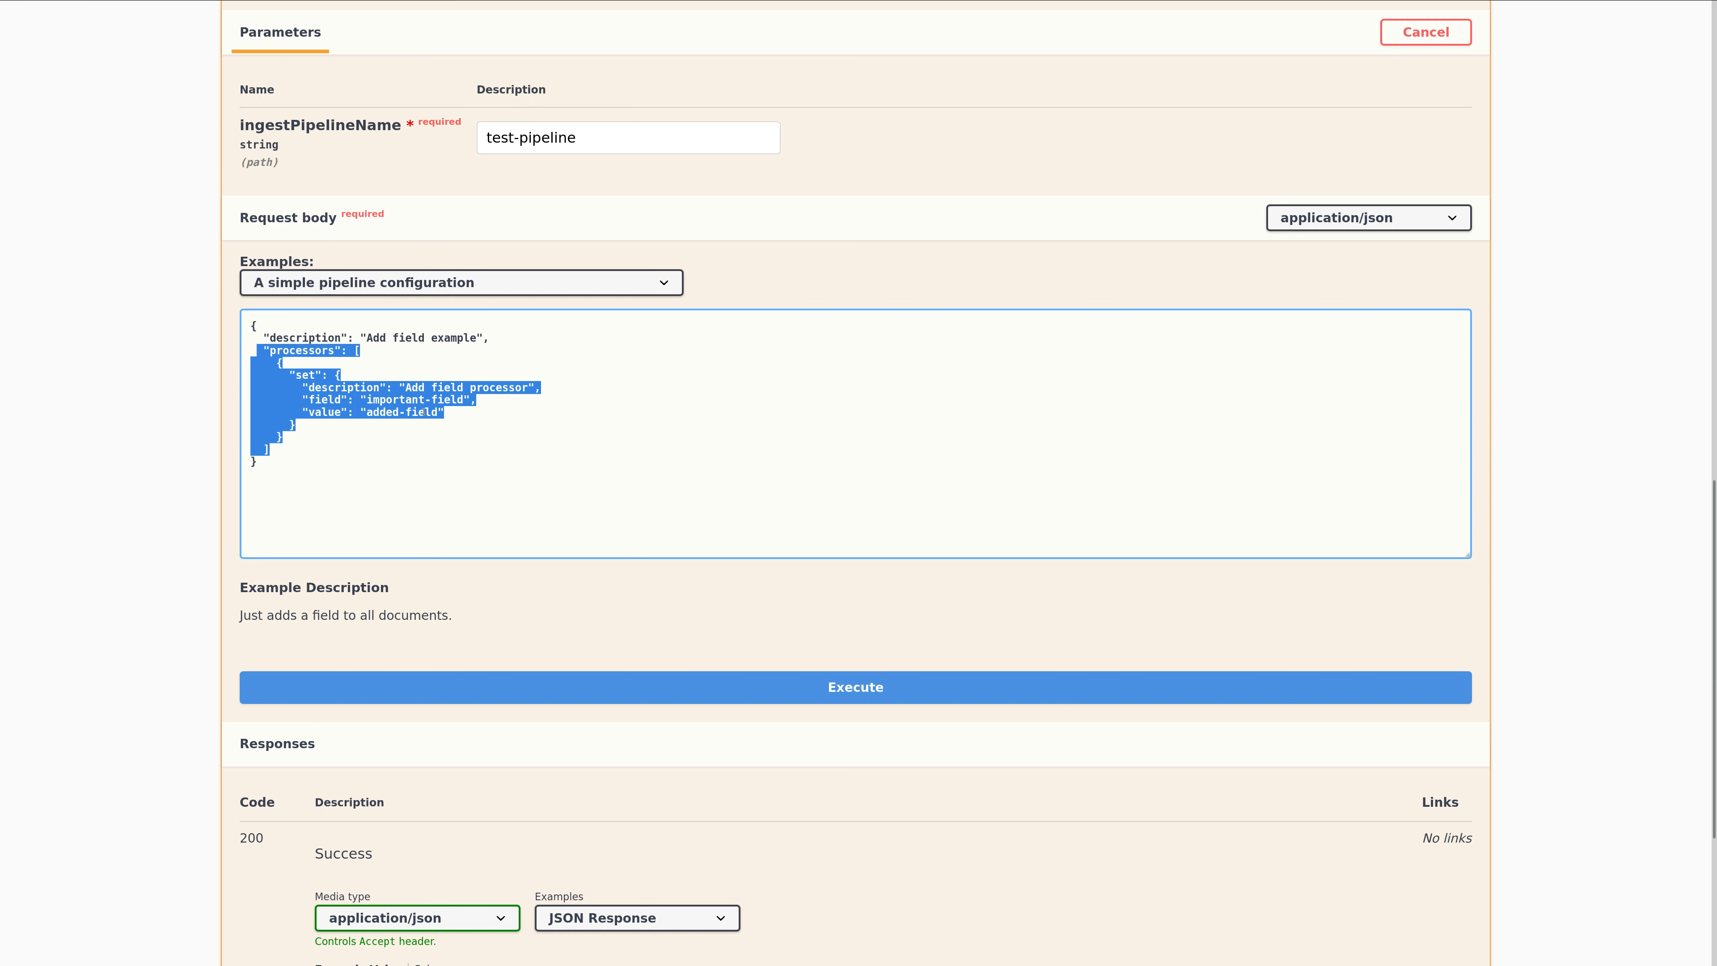
Load the example "A timestamp pipeline configuration" into the Save Ingest Pipeline request body.
{"action": "left_click", "coordinate": [414, 289]}
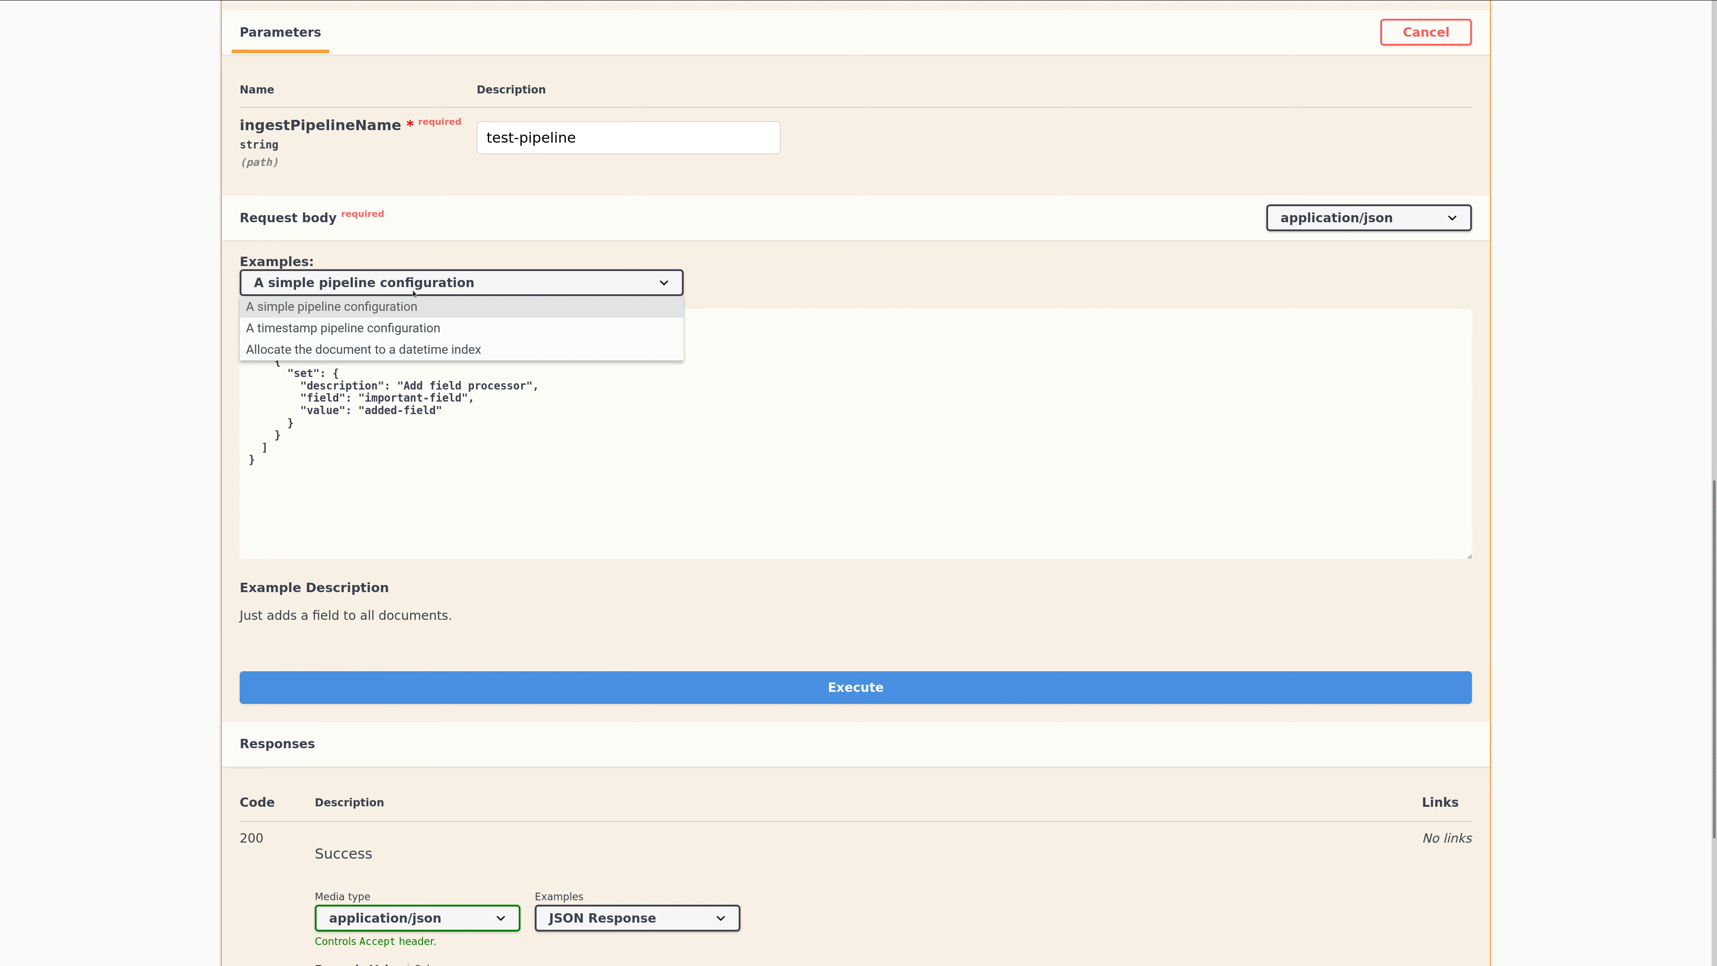
{"action": "left_click", "coordinate": [416, 306]}
{"action": "key", "text": "Down"}
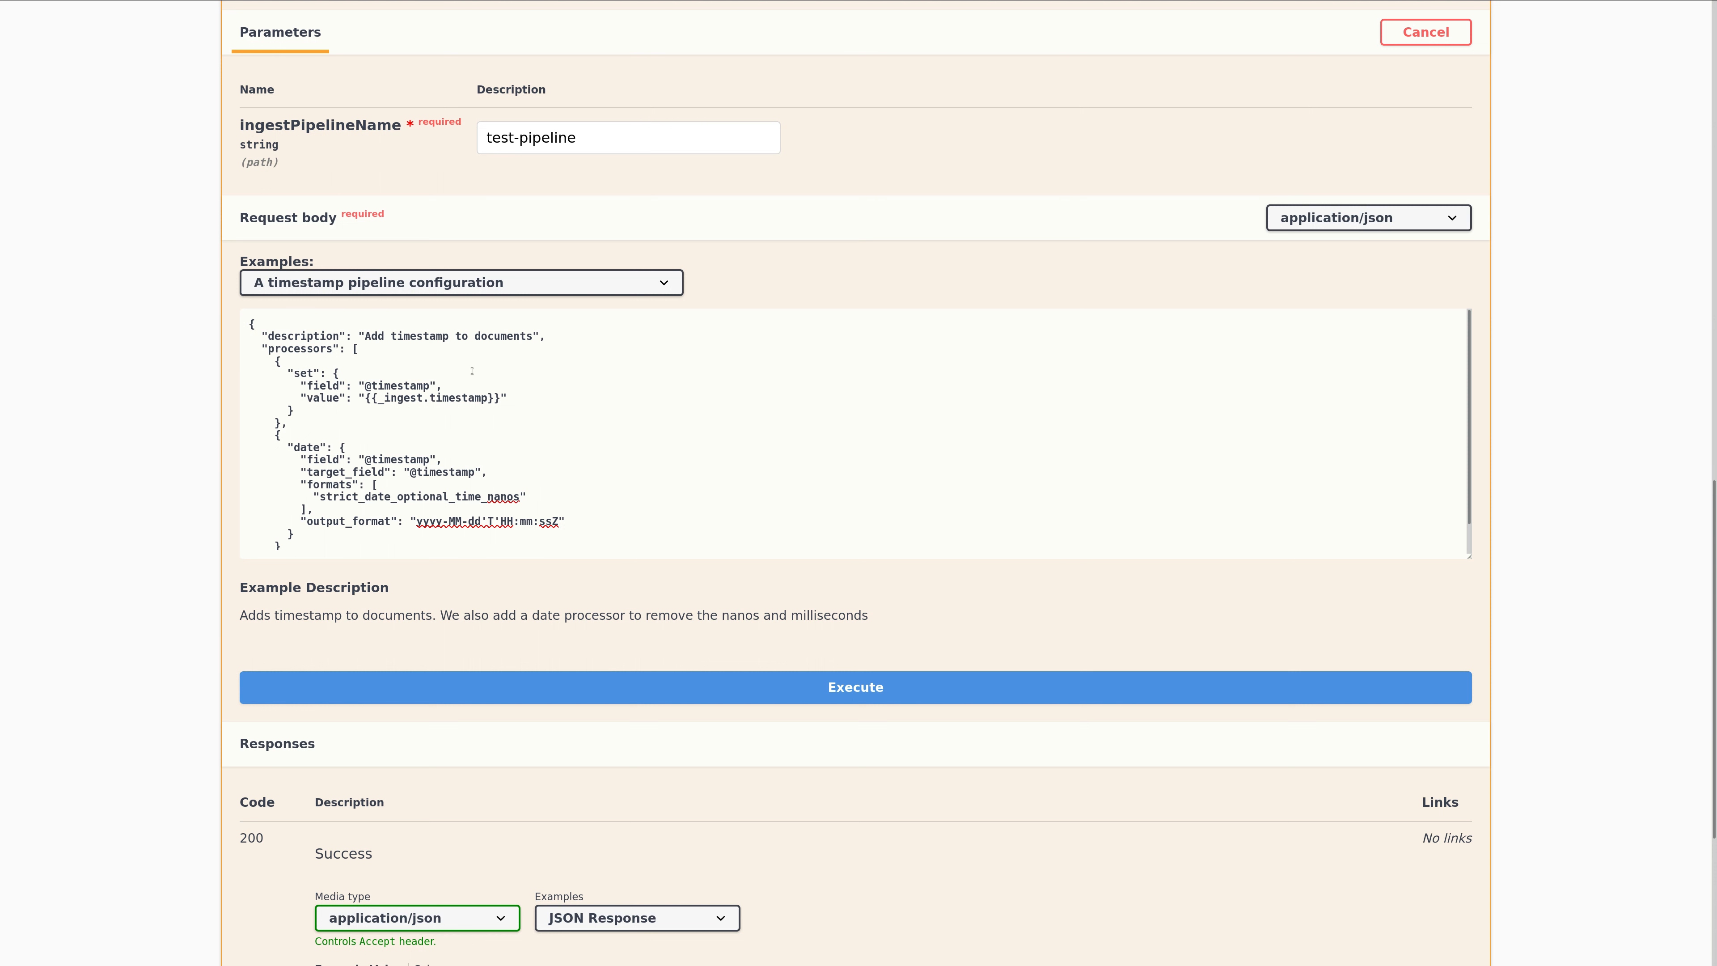
Review the timestamp pipeline's description, its set processor, and the date processor's input formats and output format.
{"action": "left_click_drag", "start_coordinate": [359, 336], "coordinate": [545, 336]}
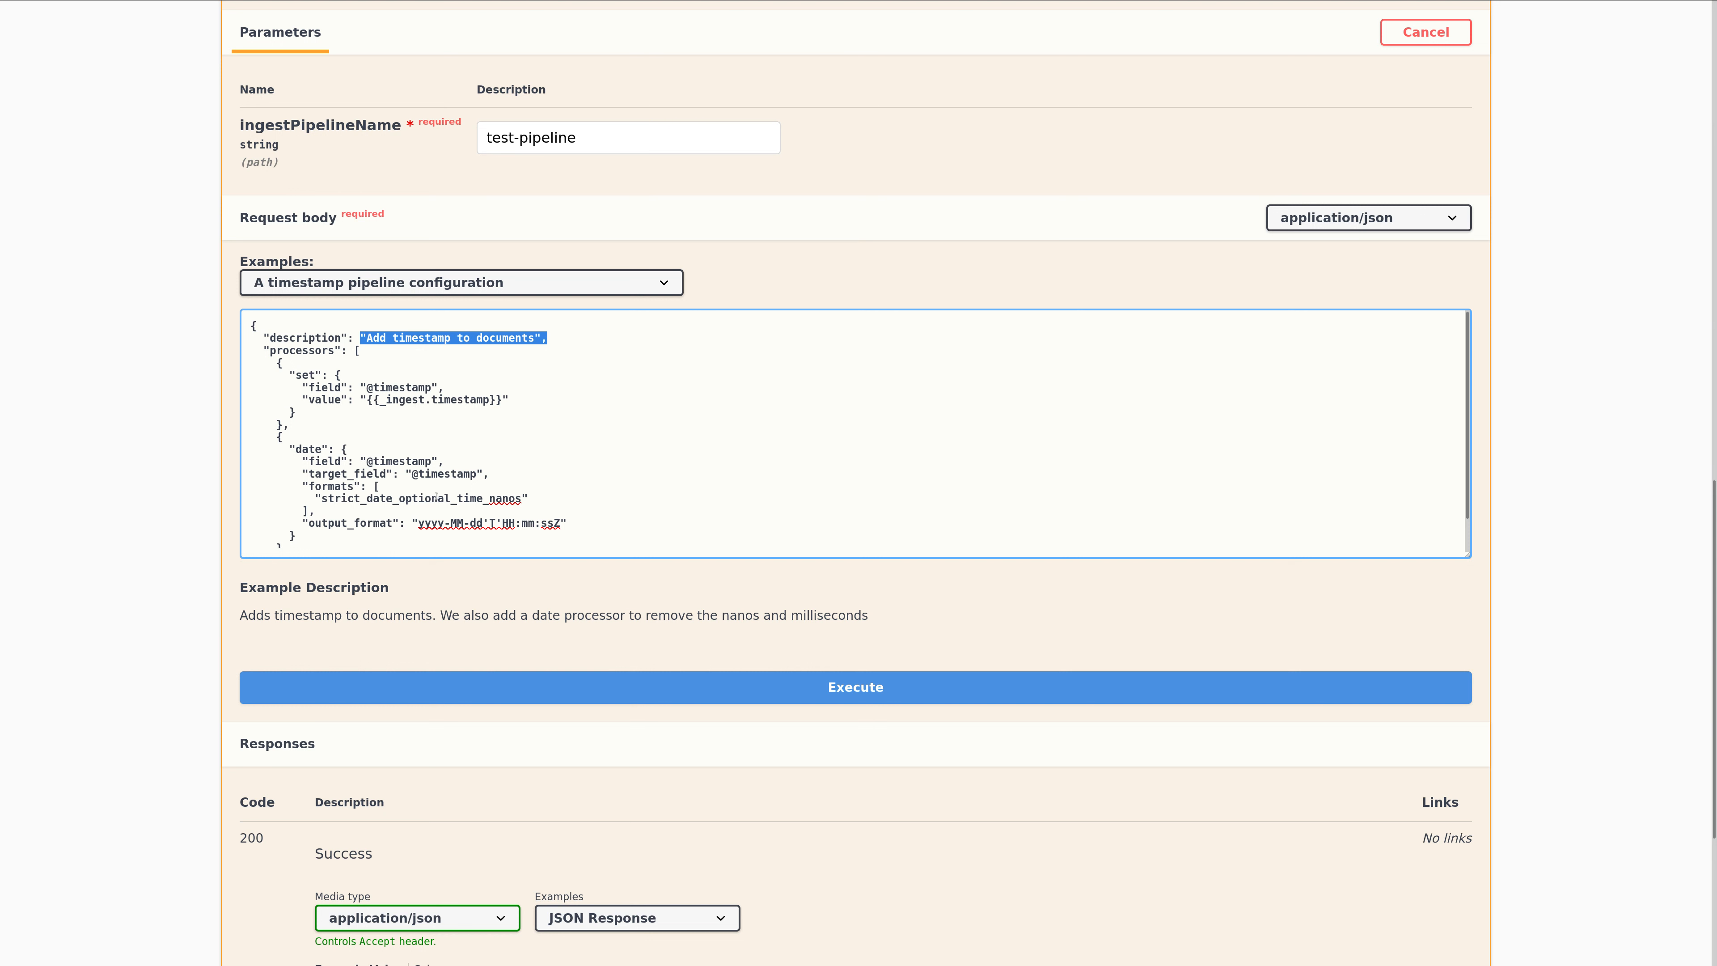
{"action": "double_click", "coordinate": [499, 501]}
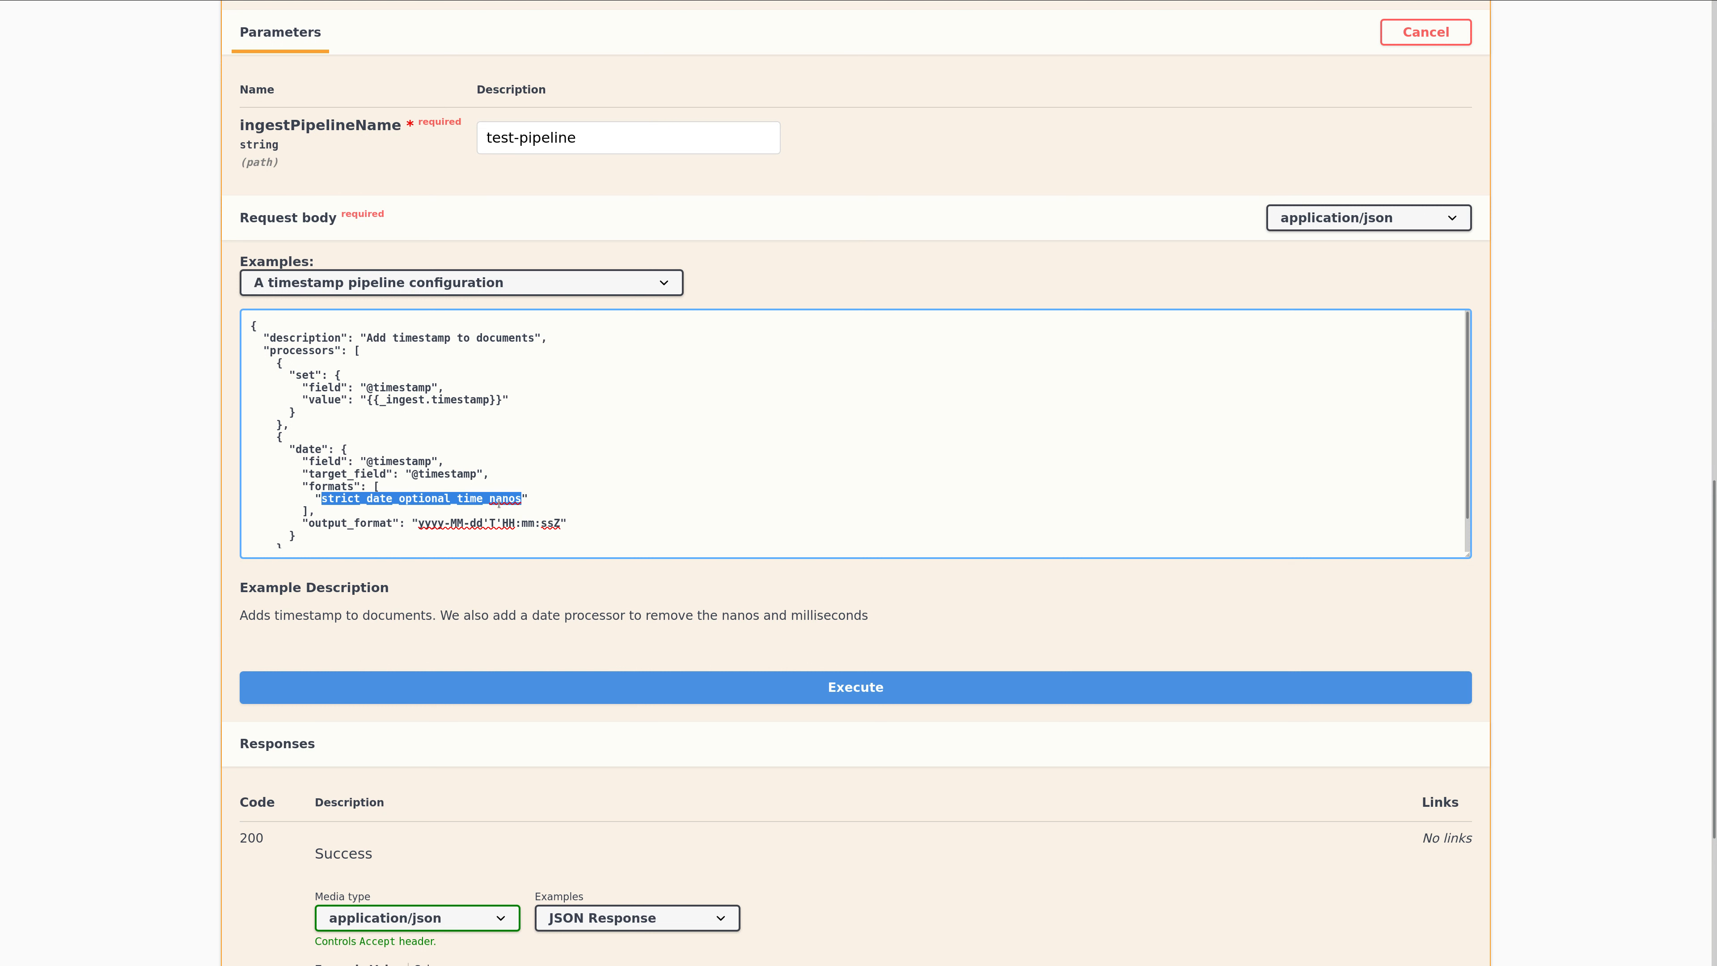
{"action": "double_click", "coordinate": [551, 523]}
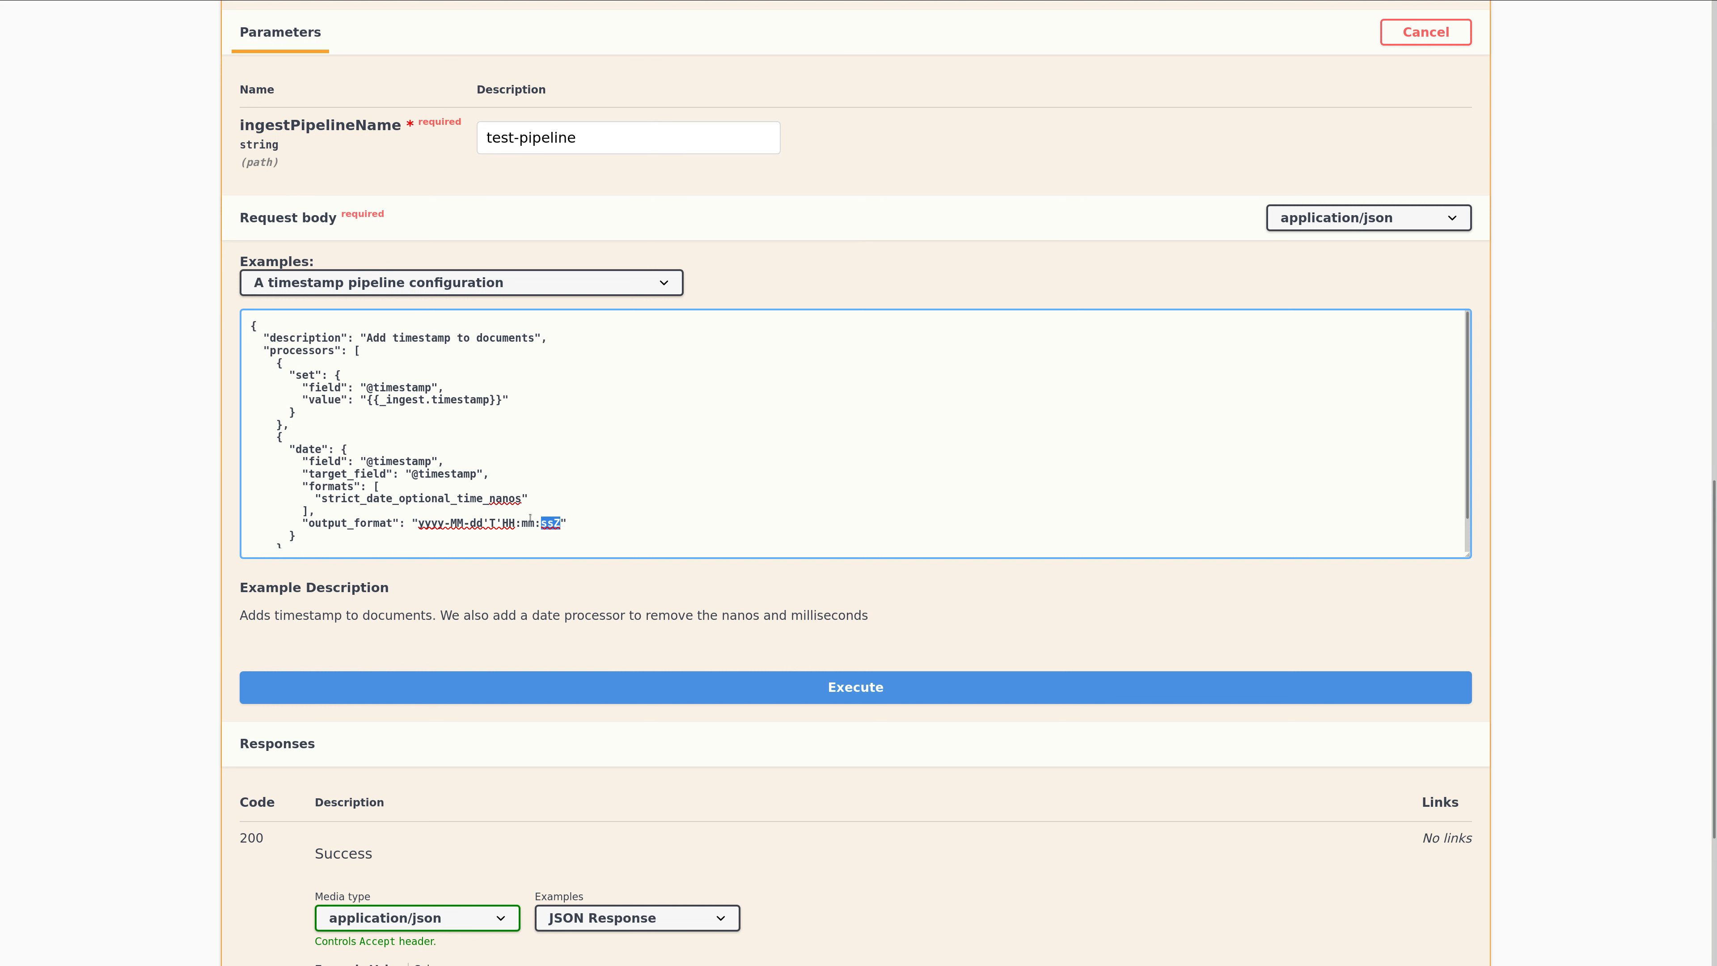
{"action": "left_click", "coordinate": [305, 532]}
{"action": "double_click", "coordinate": [286, 427]}
{"action": "left_click_drag", "start_coordinate": [274, 412], "coordinate": [376, 388]}
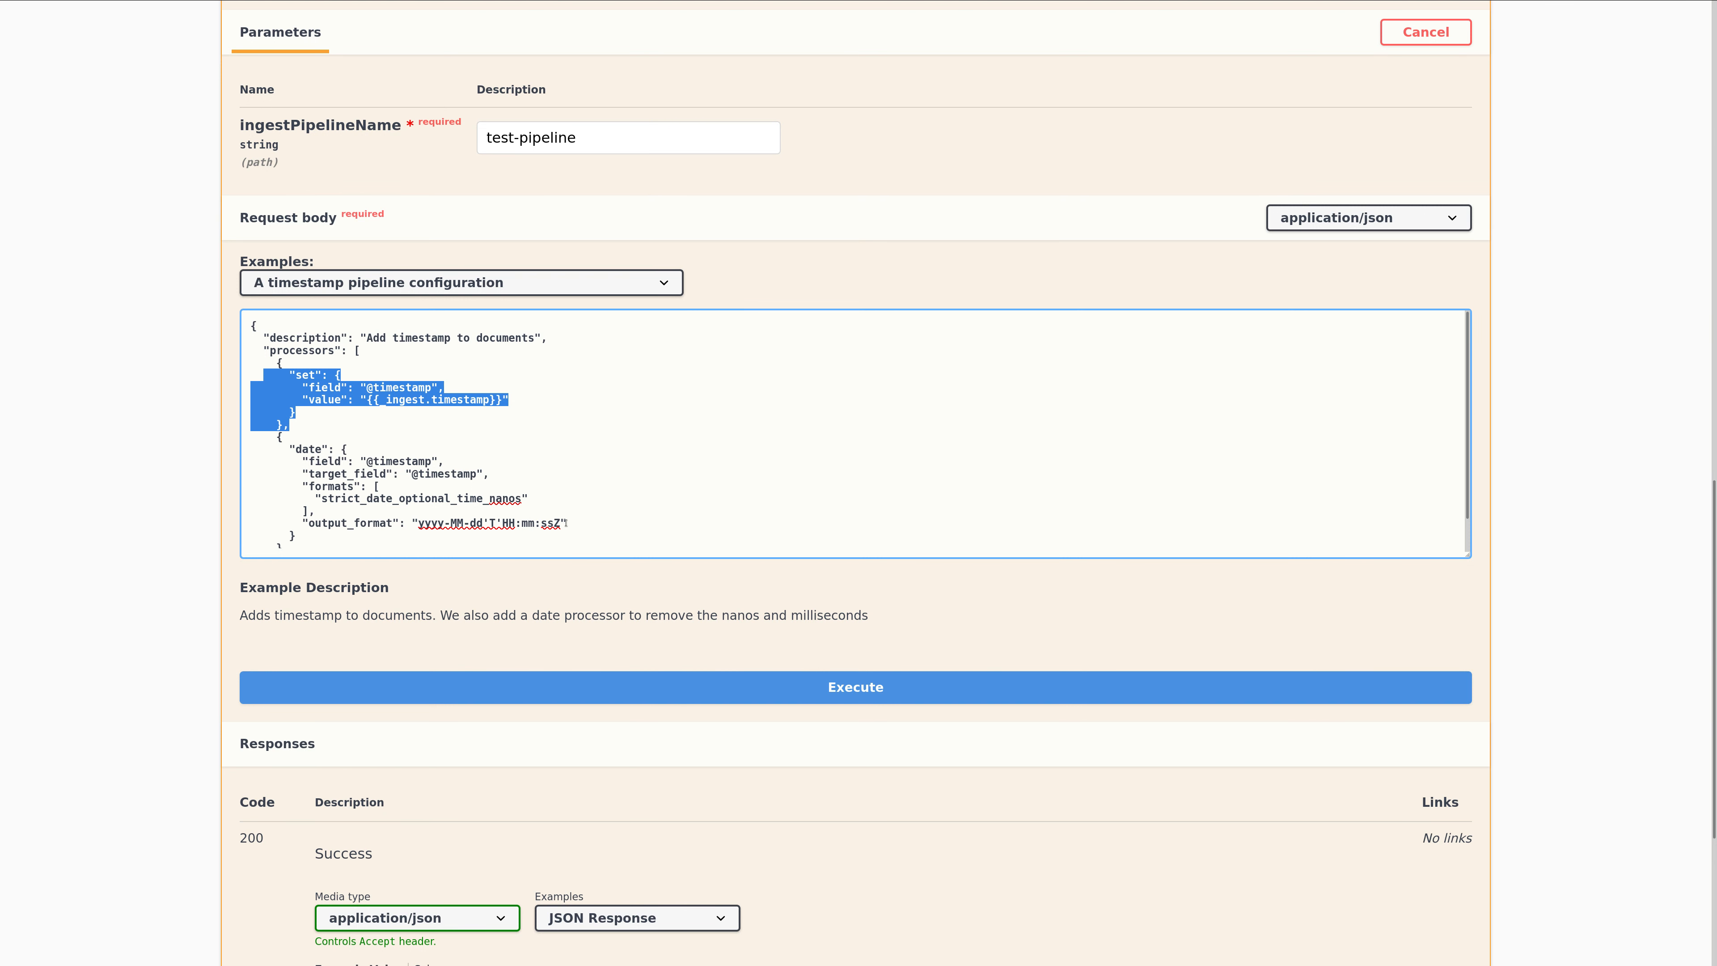
{"action": "scroll", "coordinate": [551, 529], "scroll_direction": "down", "scroll_amount": 2}
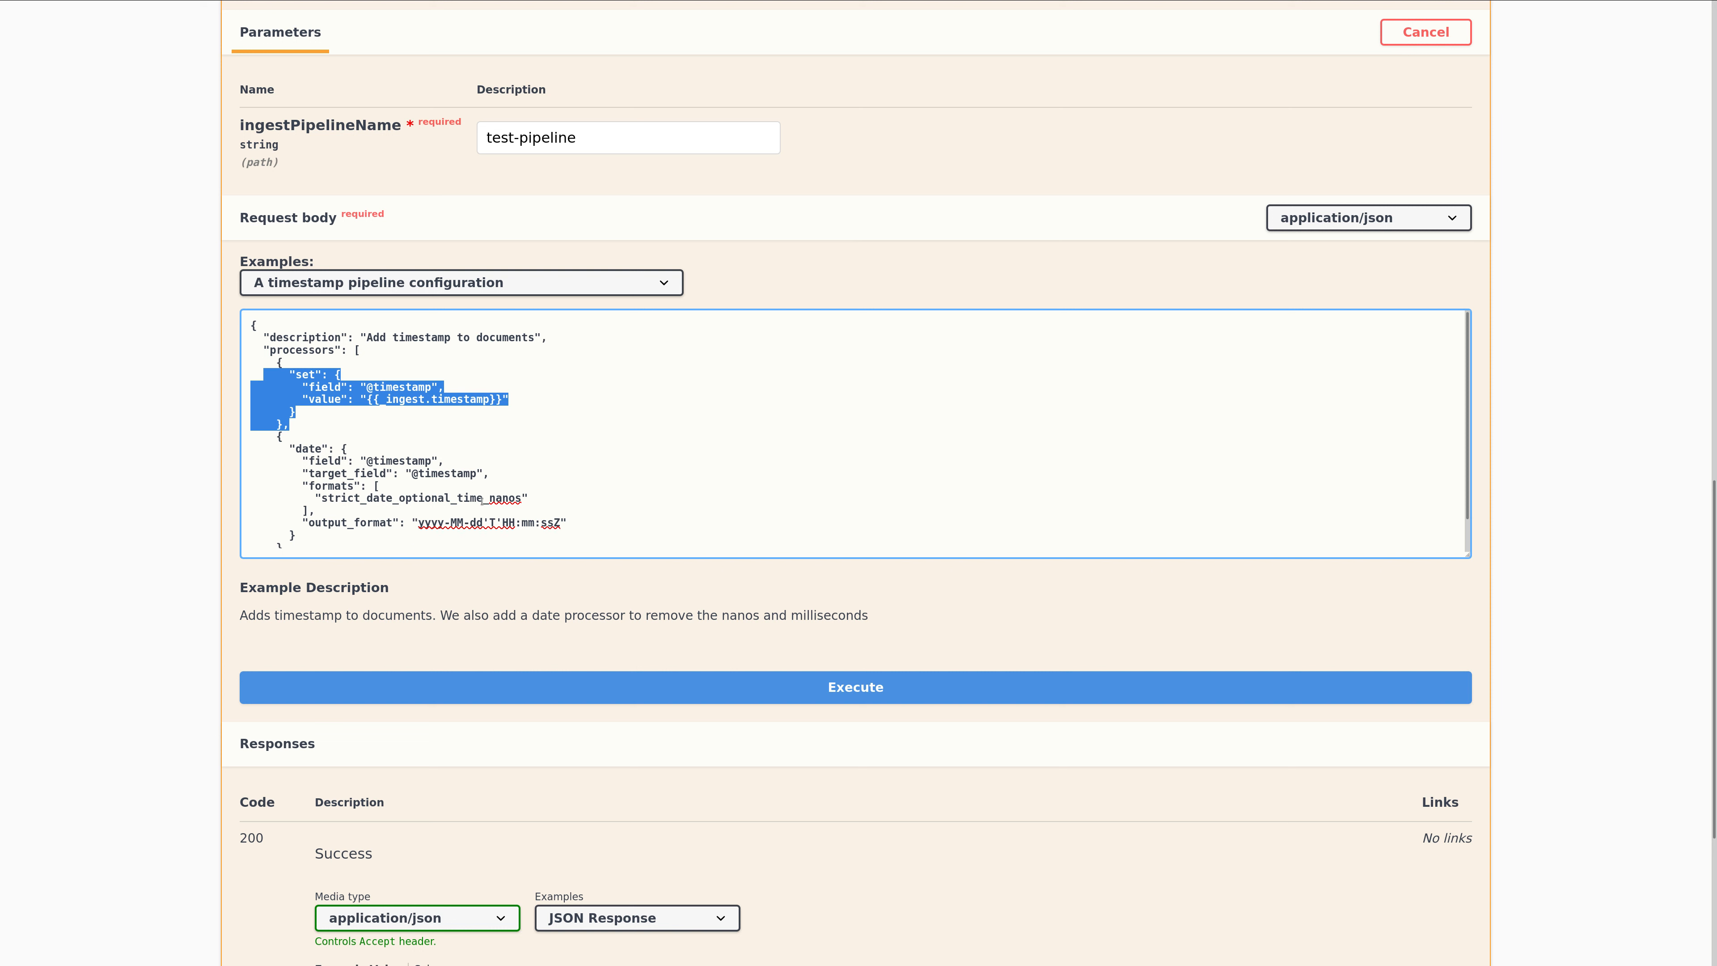
Execute the request to save the timestamp configuration as test-pipeline and check the server response.
{"action": "left_click", "coordinate": [522, 691]}
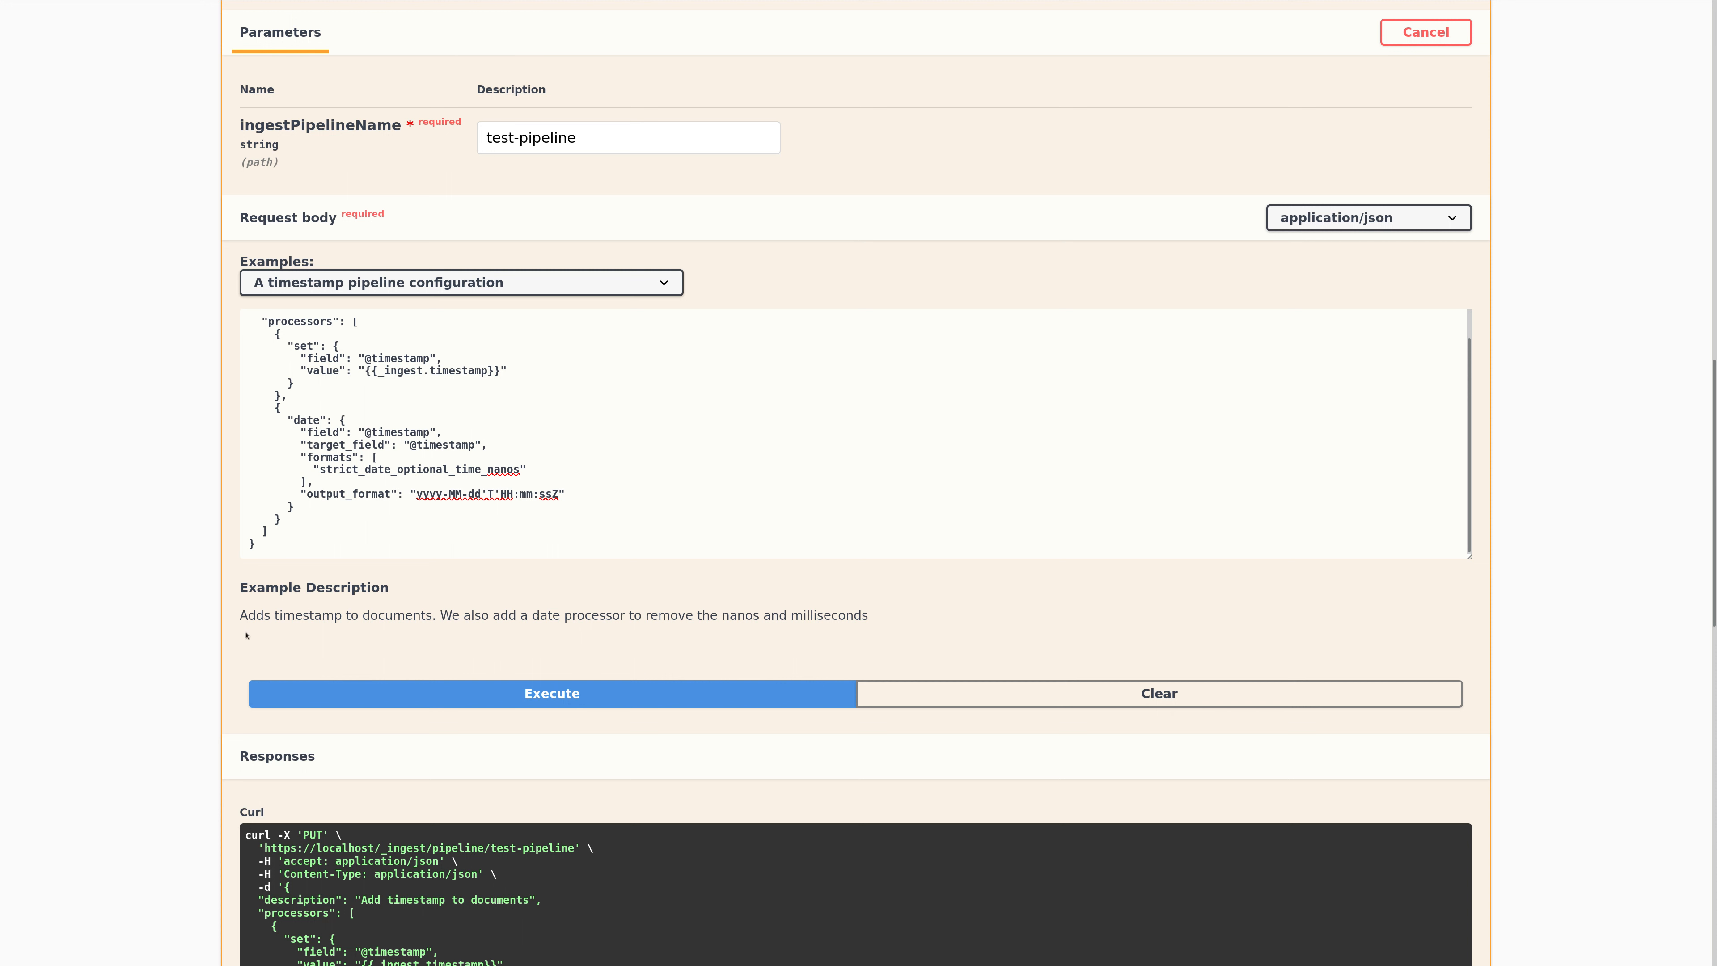
{"action": "scroll", "coordinate": [246, 634], "scroll_direction": "down", "scroll_amount": 10}
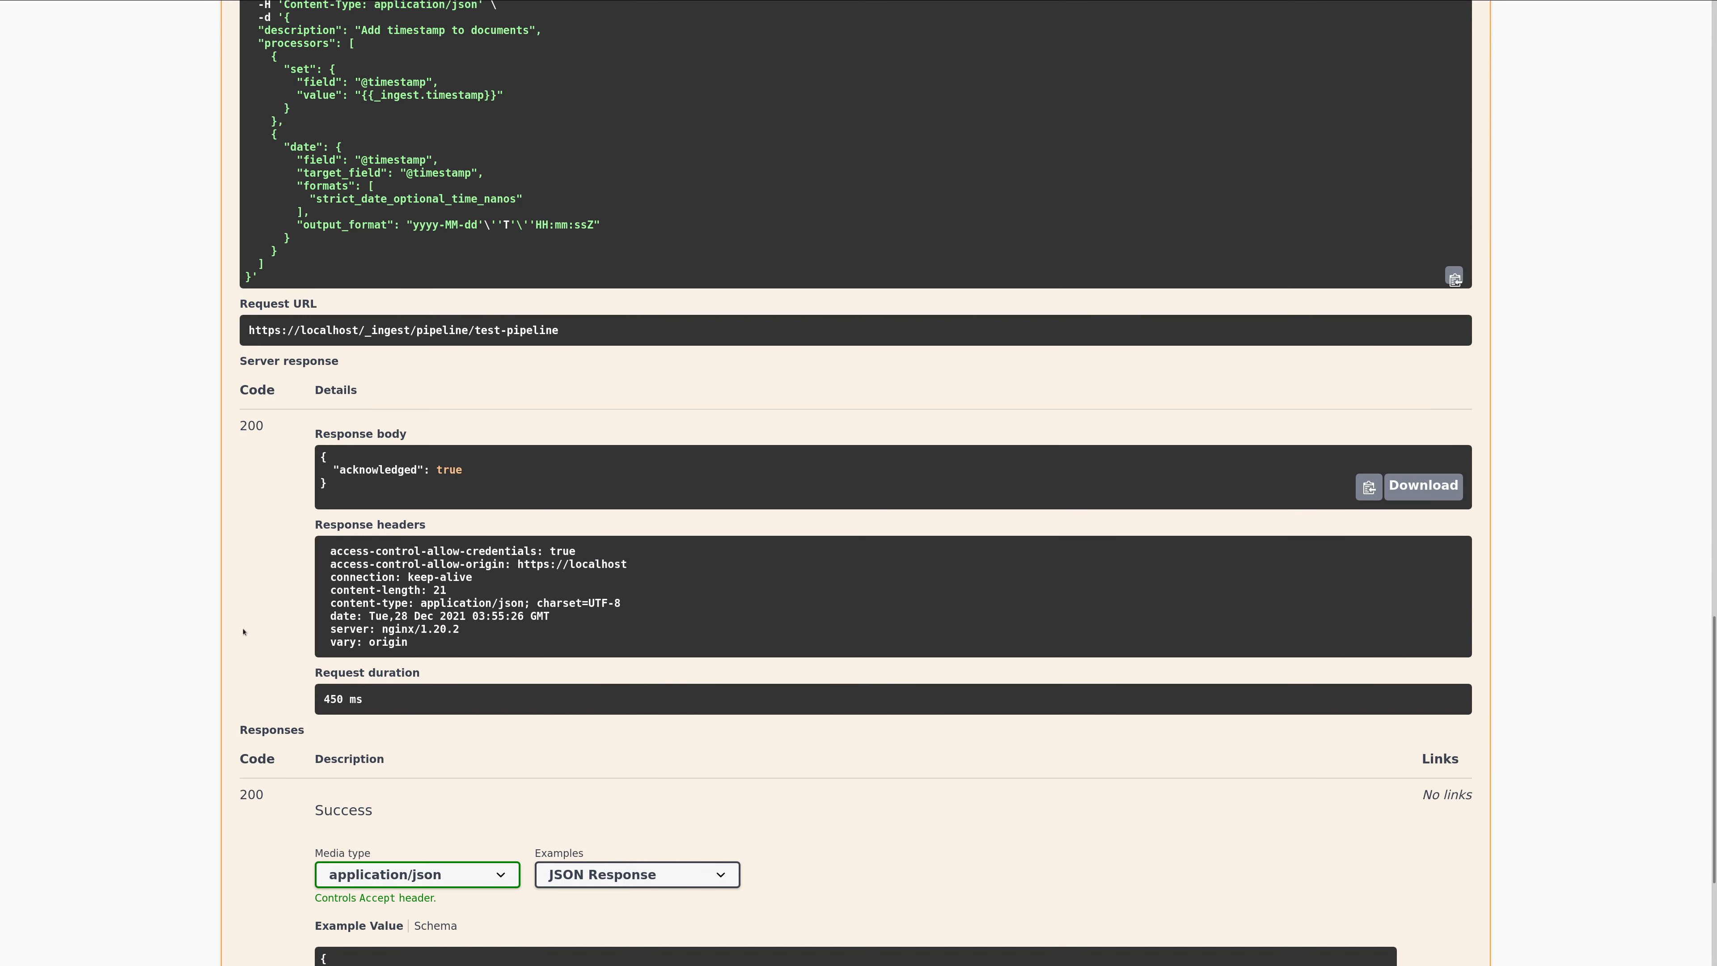
{"action": "scroll", "coordinate": [243, 632], "scroll_direction": "down", "scroll_amount": 3}
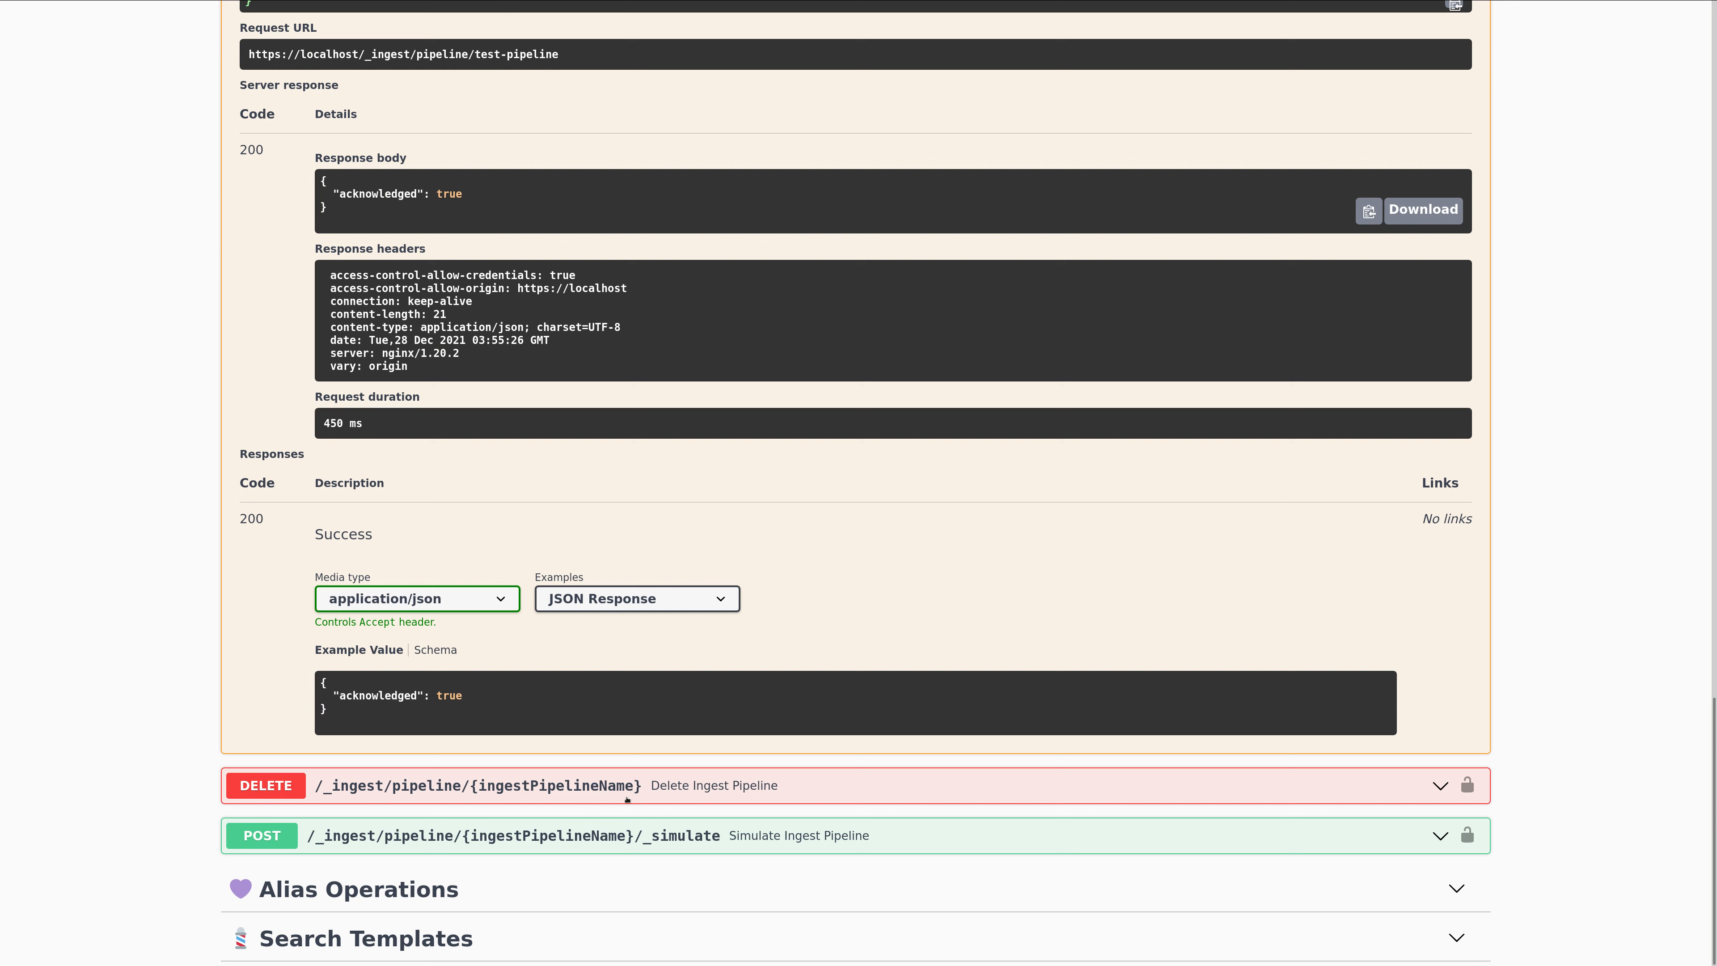
Open the Simulate Ingest Pipeline endpoint and make its test-pipeline request editable, keeping the simple simulation example.
{"action": "left_click", "coordinate": [575, 838]}
{"action": "scroll", "coordinate": [275, 654], "scroll_direction": "down", "scroll_amount": 4}
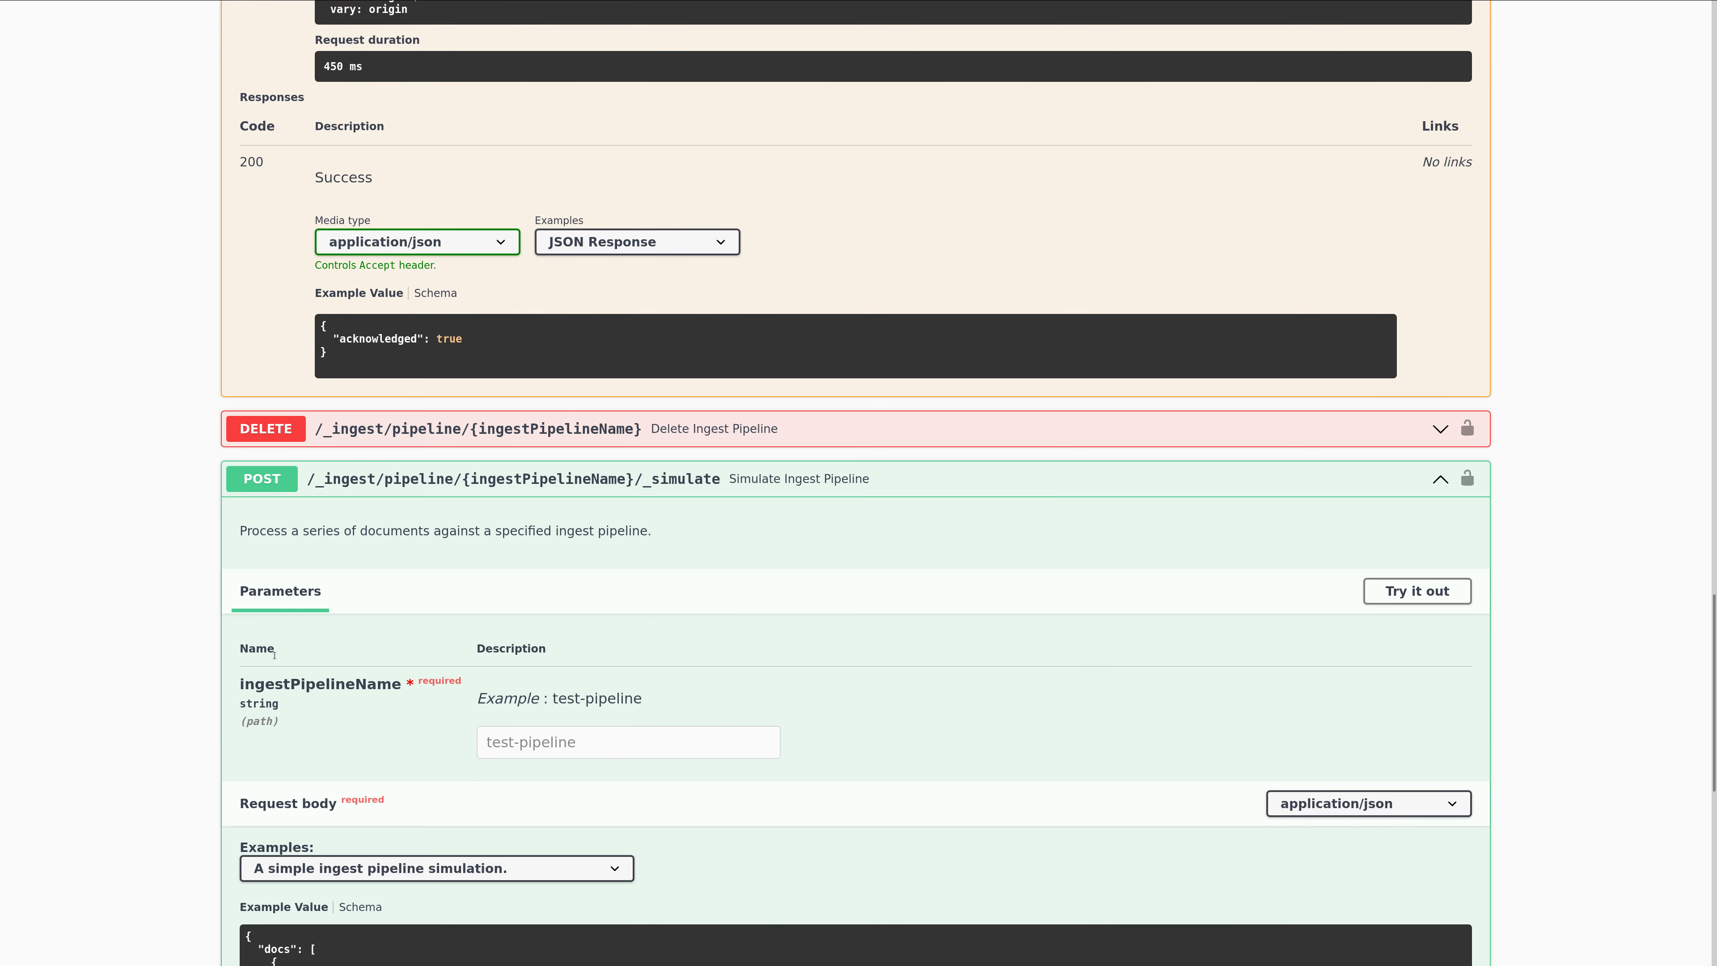
{"action": "scroll", "coordinate": [275, 655], "scroll_direction": "down", "scroll_amount": 4}
{"action": "left_click", "coordinate": [1416, 235]}
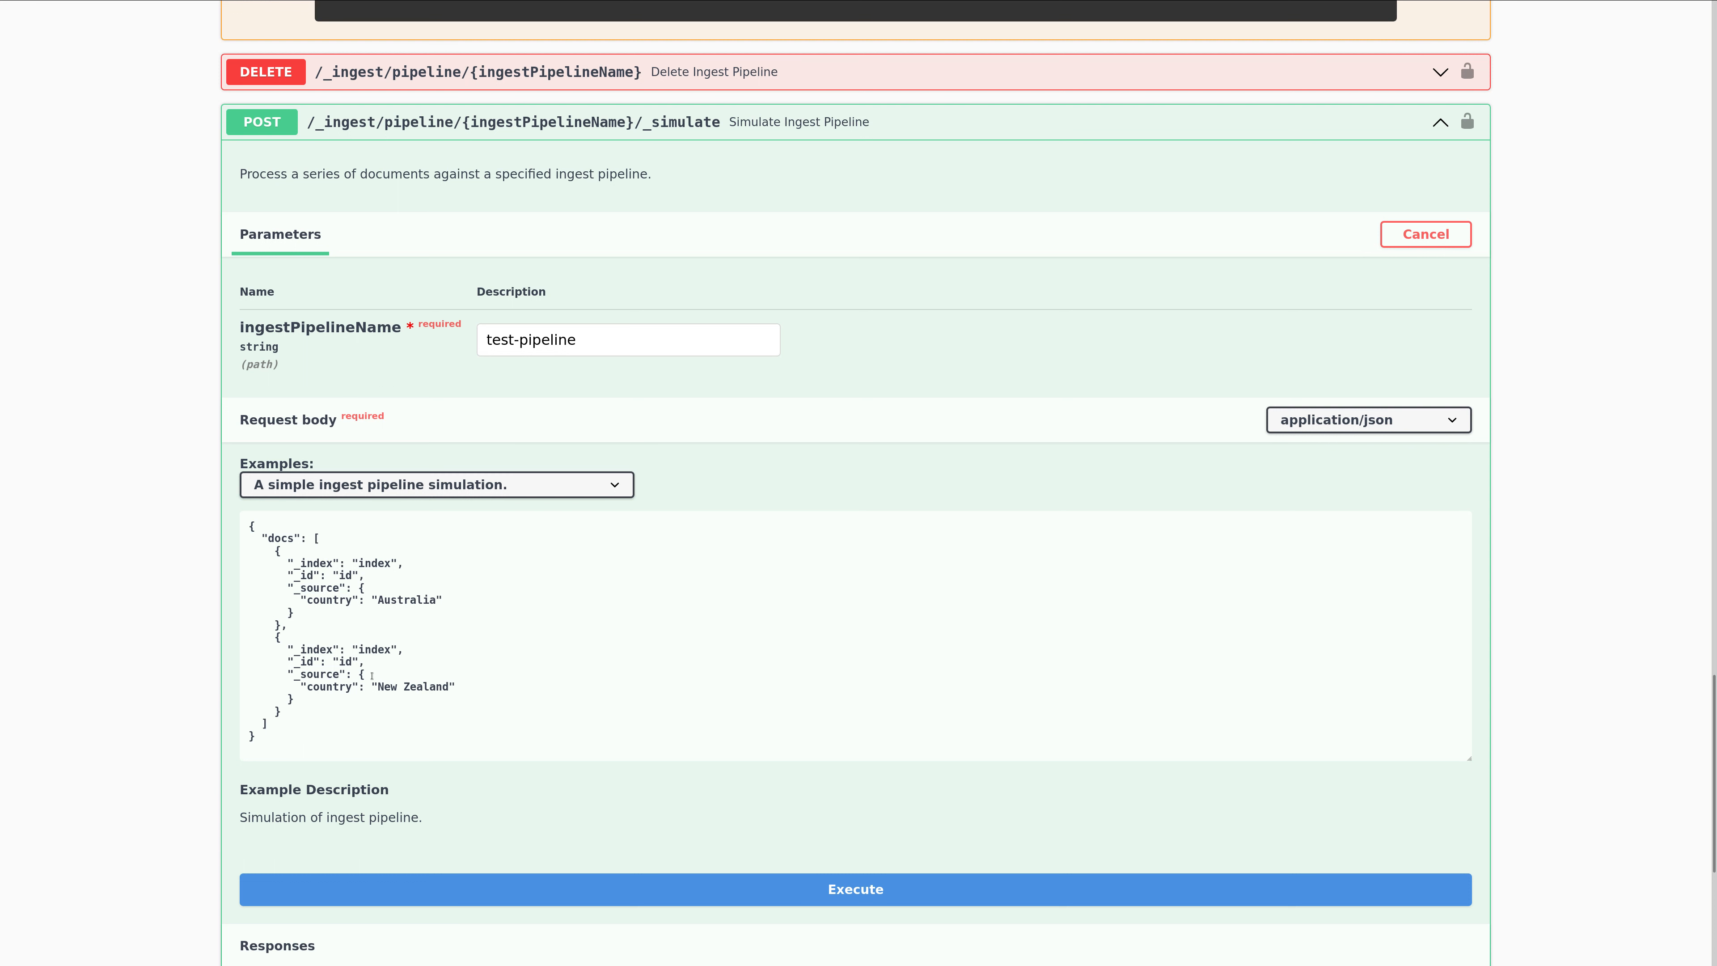
{"action": "scroll", "coordinate": [491, 609], "scroll_direction": "down", "scroll_amount": 1}
{"action": "scroll", "coordinate": [492, 609], "scroll_direction": "down", "scroll_amount": 4}
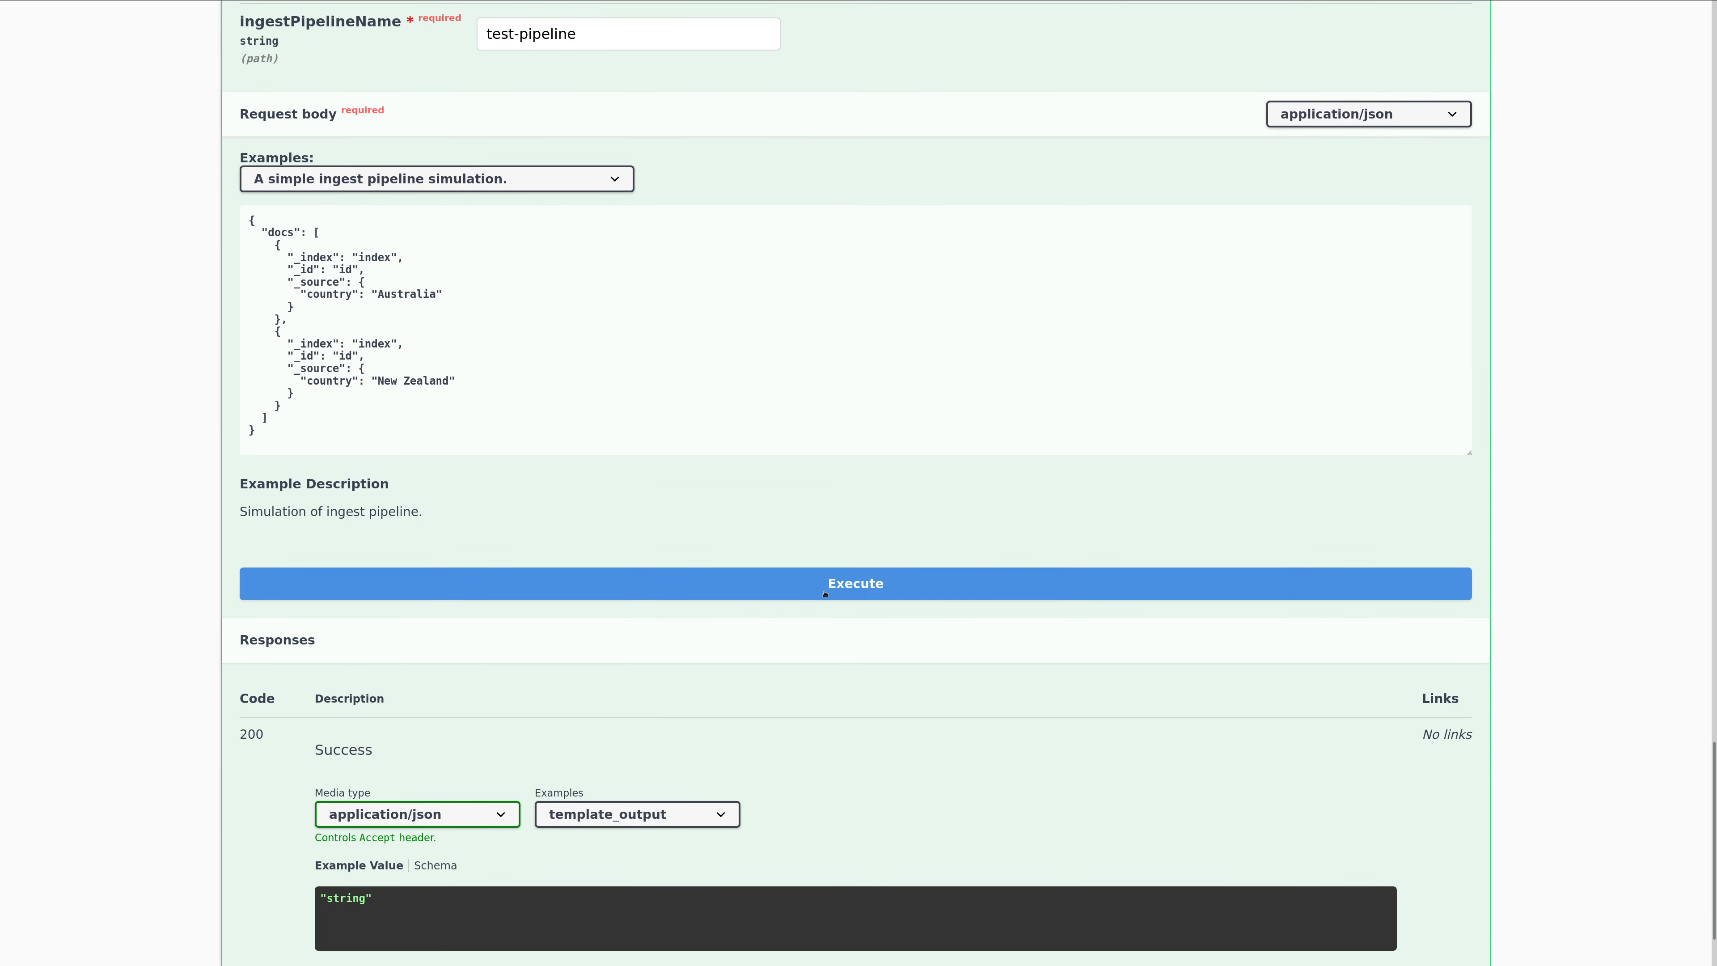
Execute the test-pipeline simulation and examine the first returned document's source fields and ingest timestamp.
{"action": "left_click", "coordinate": [824, 590]}
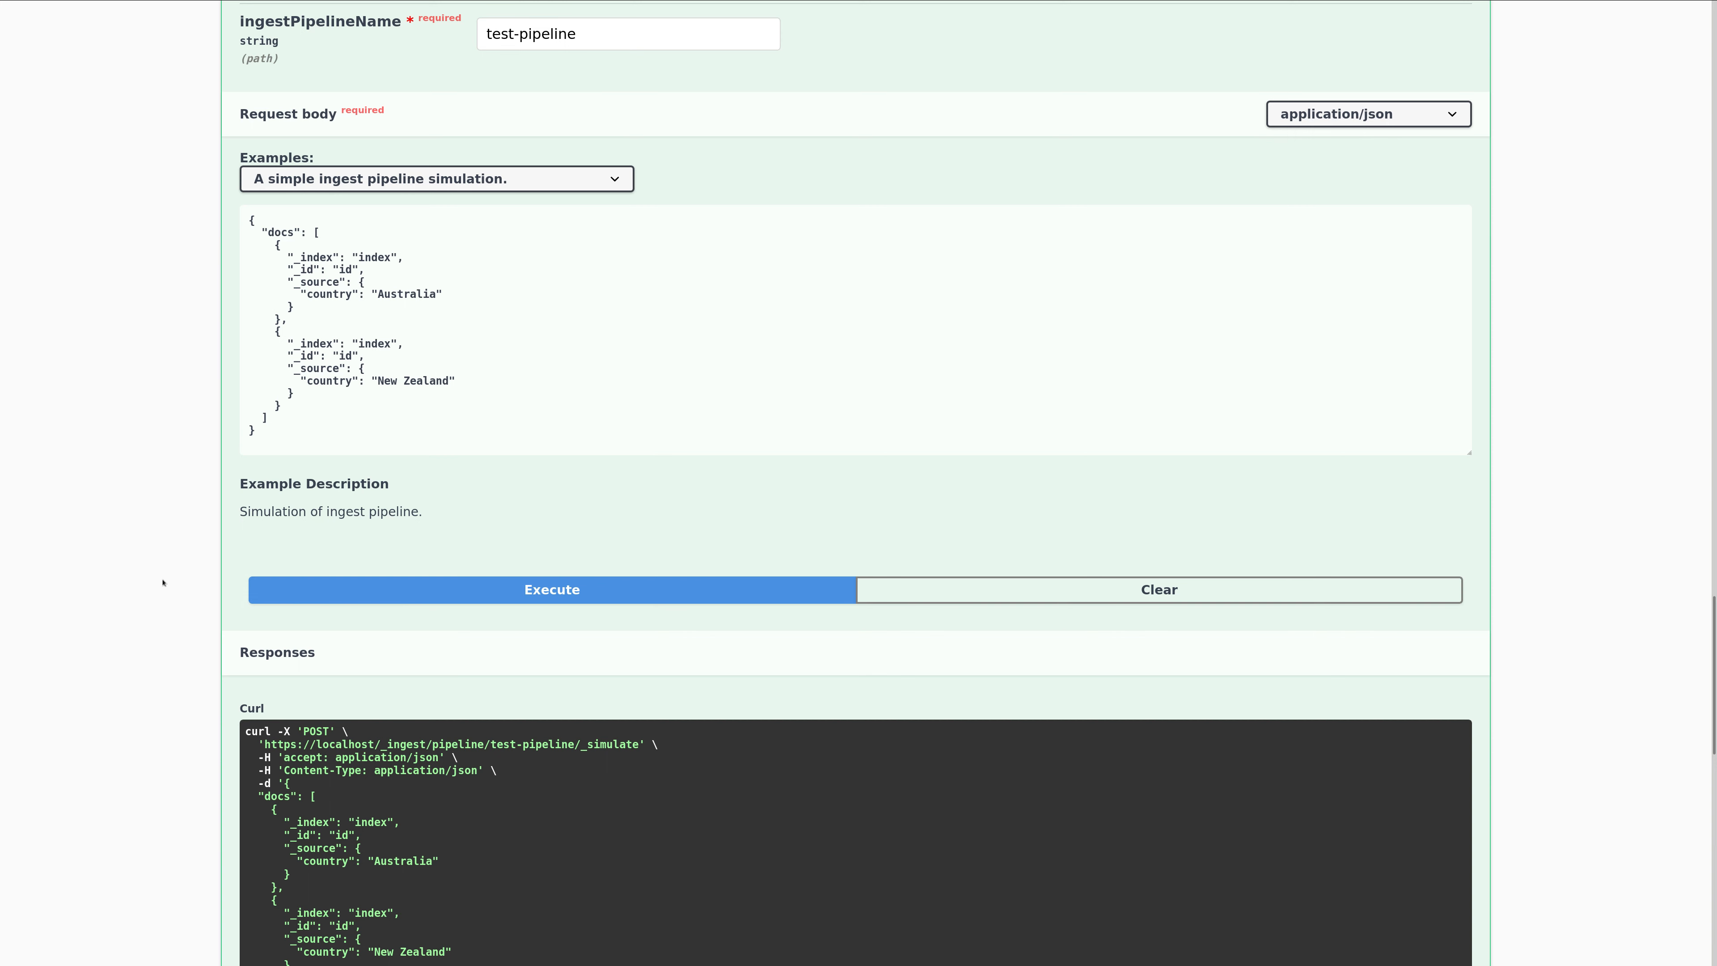
{"action": "scroll", "coordinate": [162, 582], "scroll_direction": "down", "scroll_amount": 5}
{"action": "scroll", "coordinate": [162, 579], "scroll_direction": "down", "scroll_amount": 5}
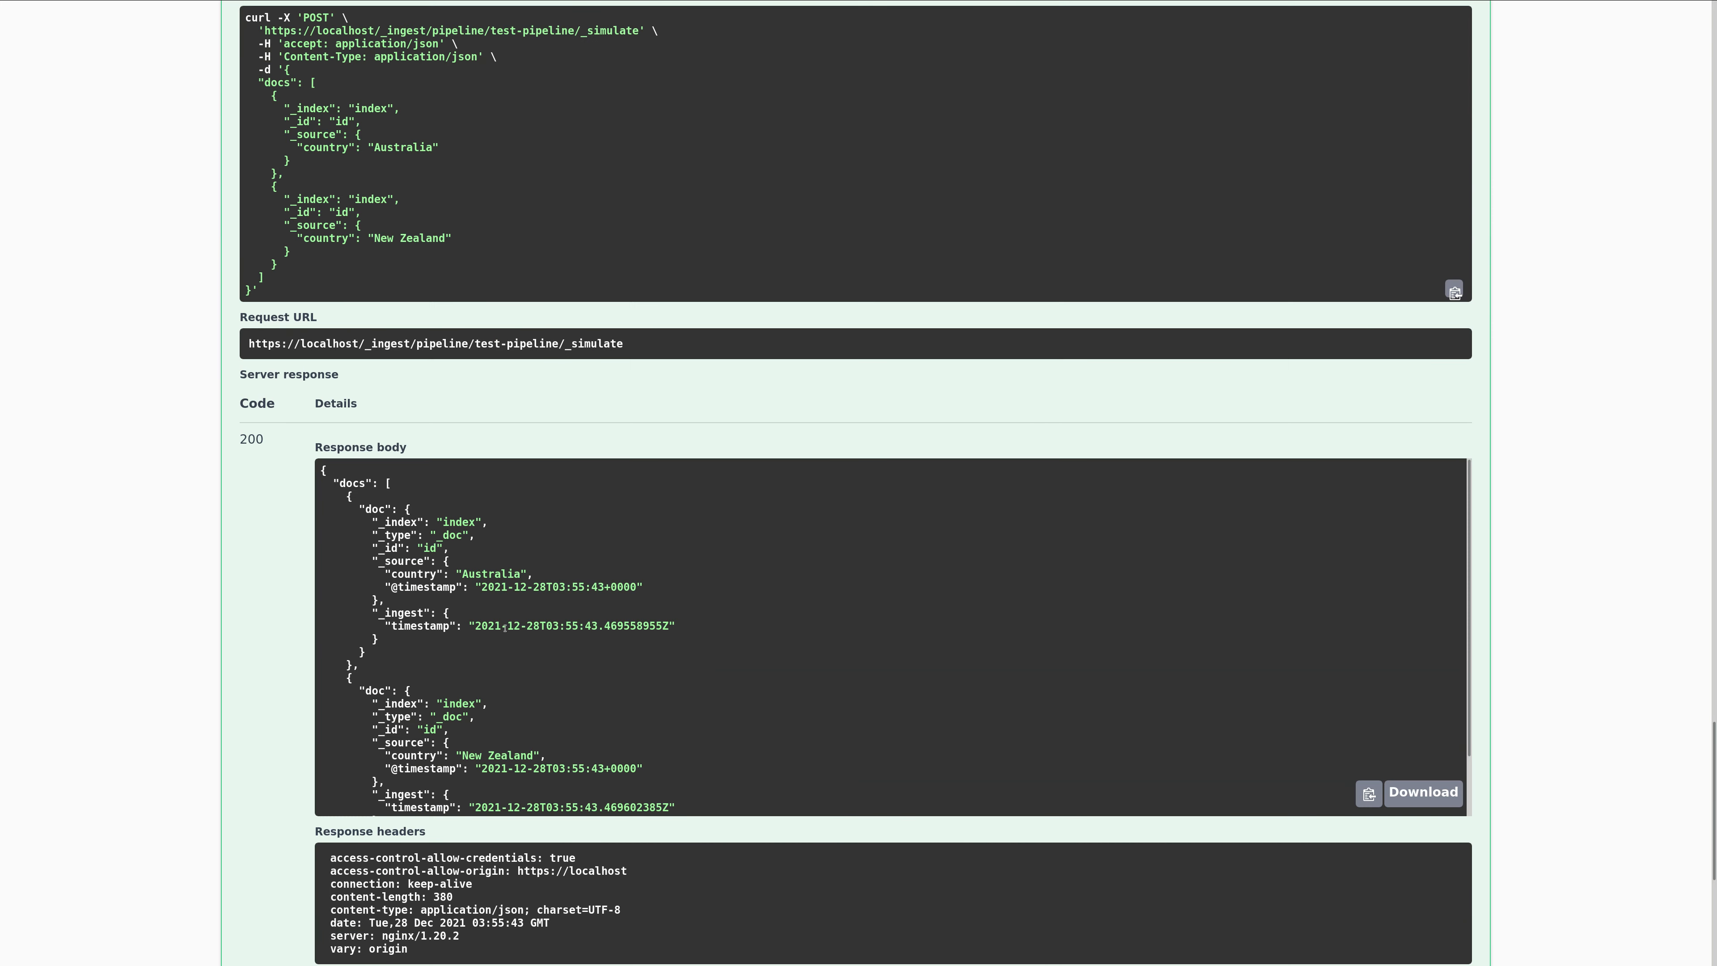
{"action": "left_click_drag", "start_coordinate": [396, 603], "coordinate": [407, 509]}
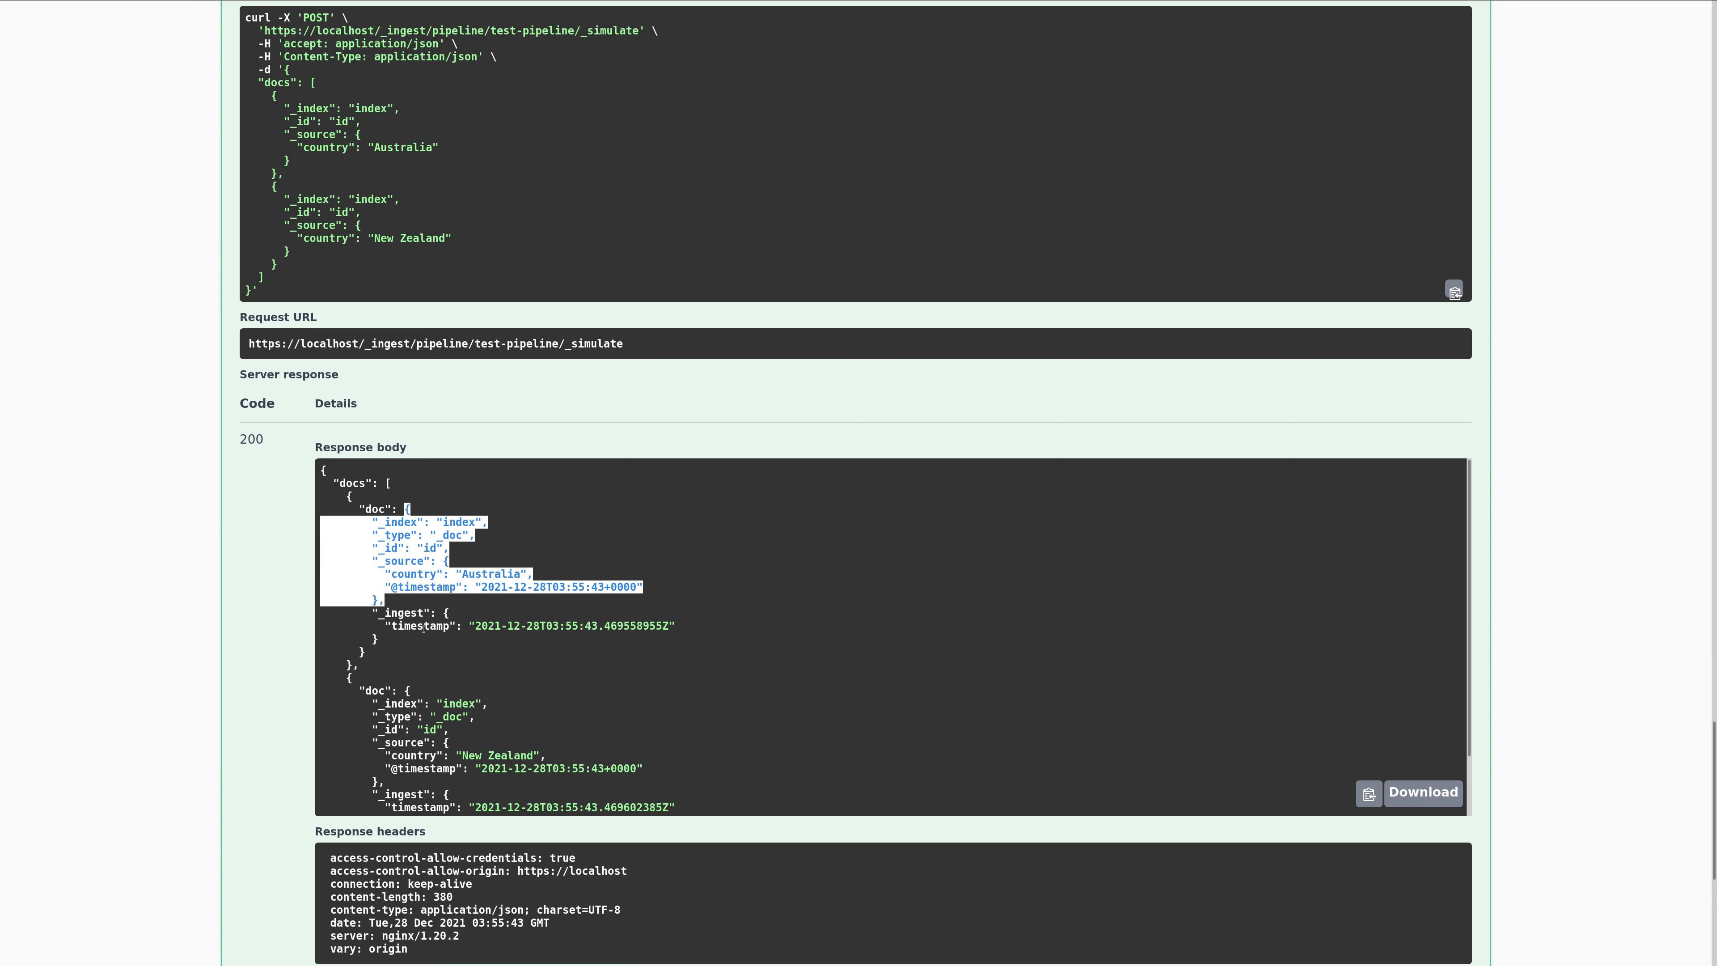
{"action": "left_click_drag", "start_coordinate": [390, 644], "coordinate": [379, 605]}
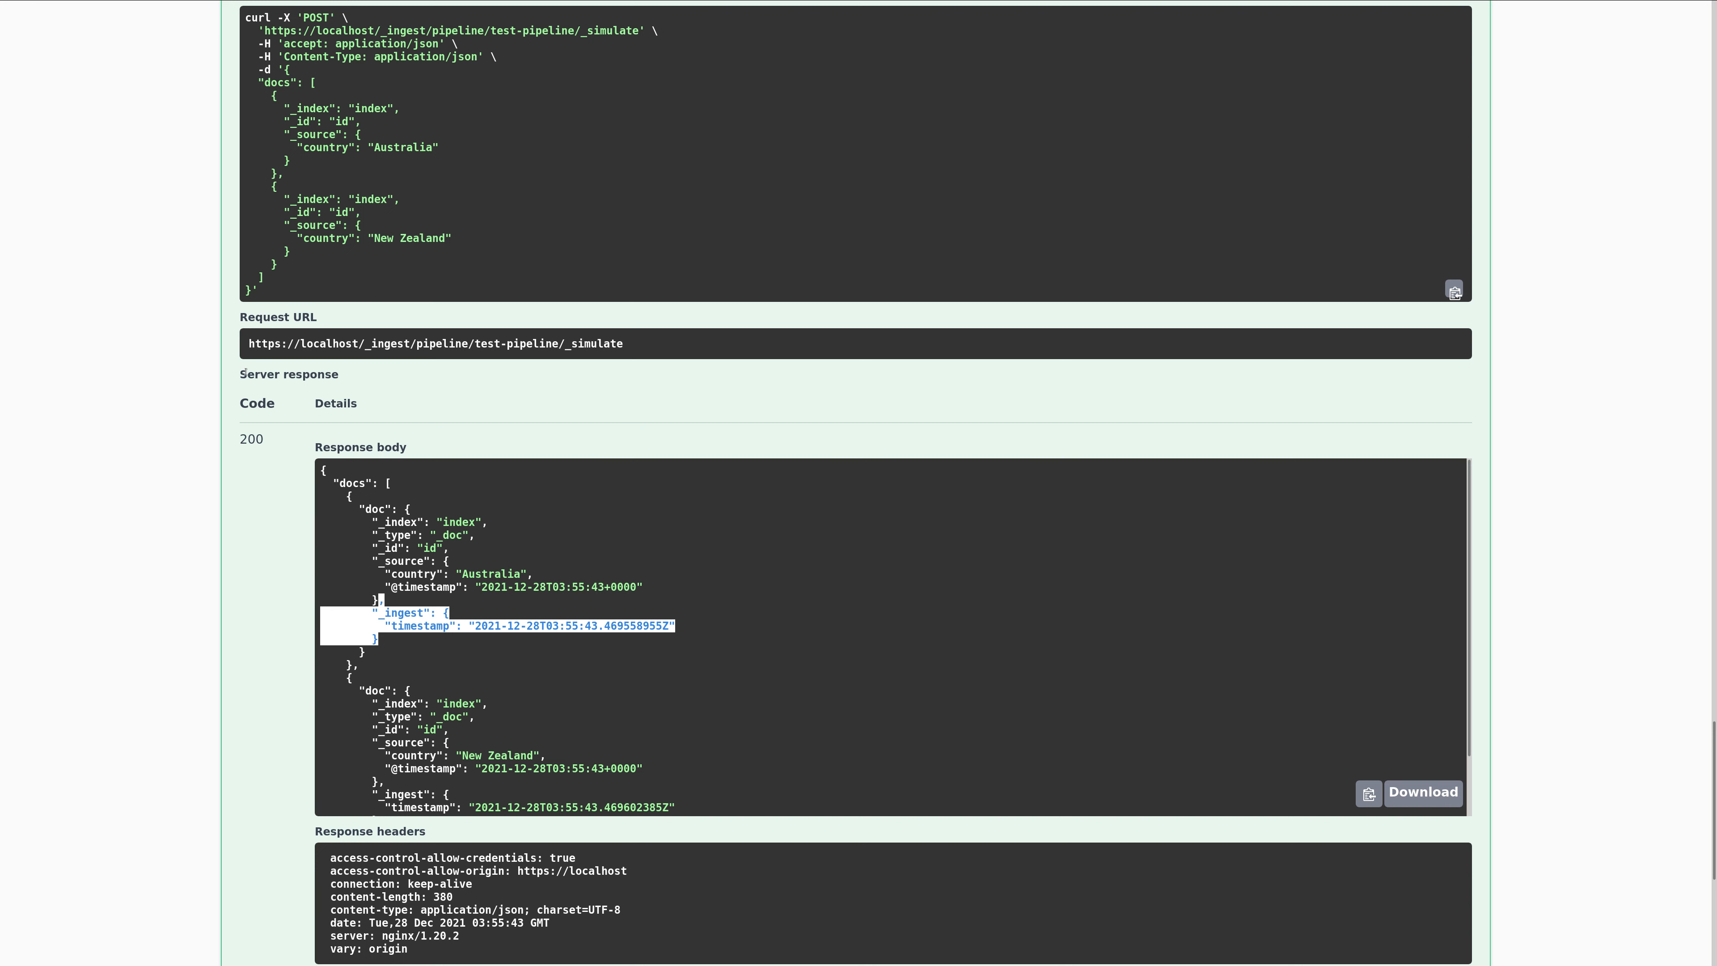
Return to the header of the Simulate Ingest Pipeline endpoint and collapse it.
{"action": "scroll", "coordinate": [348, 275], "scroll_direction": "up", "scroll_amount": 10}
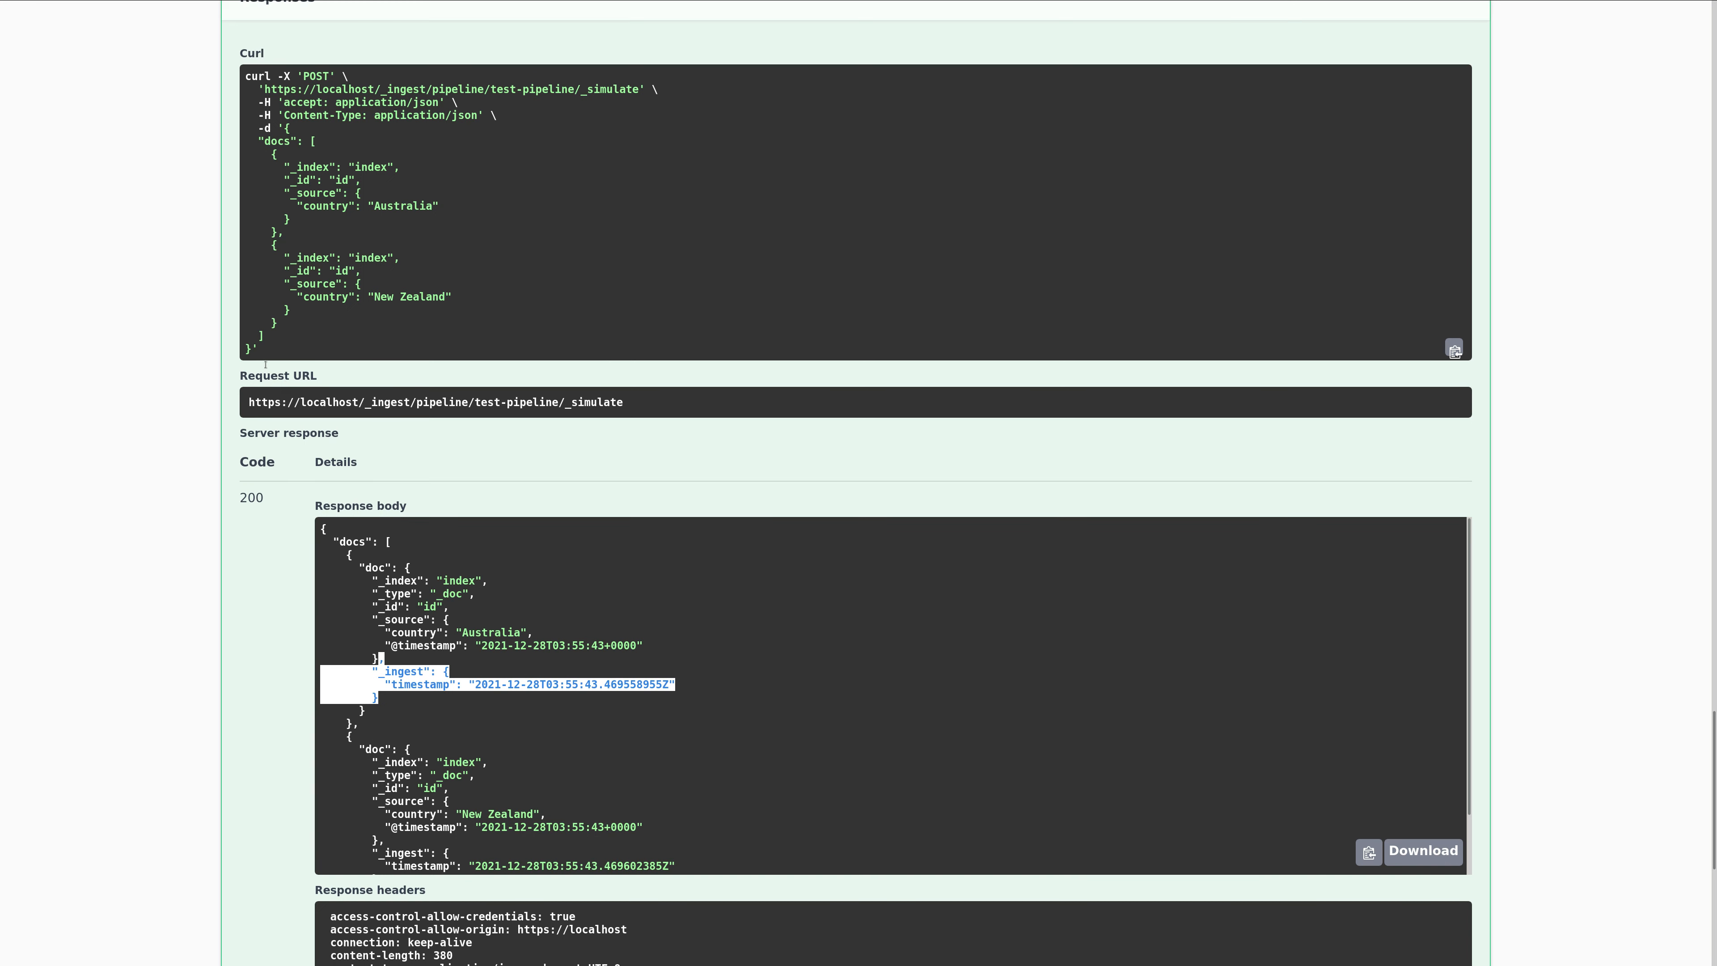
{"action": "scroll", "coordinate": [192, 306], "scroll_direction": "up", "scroll_amount": 4}
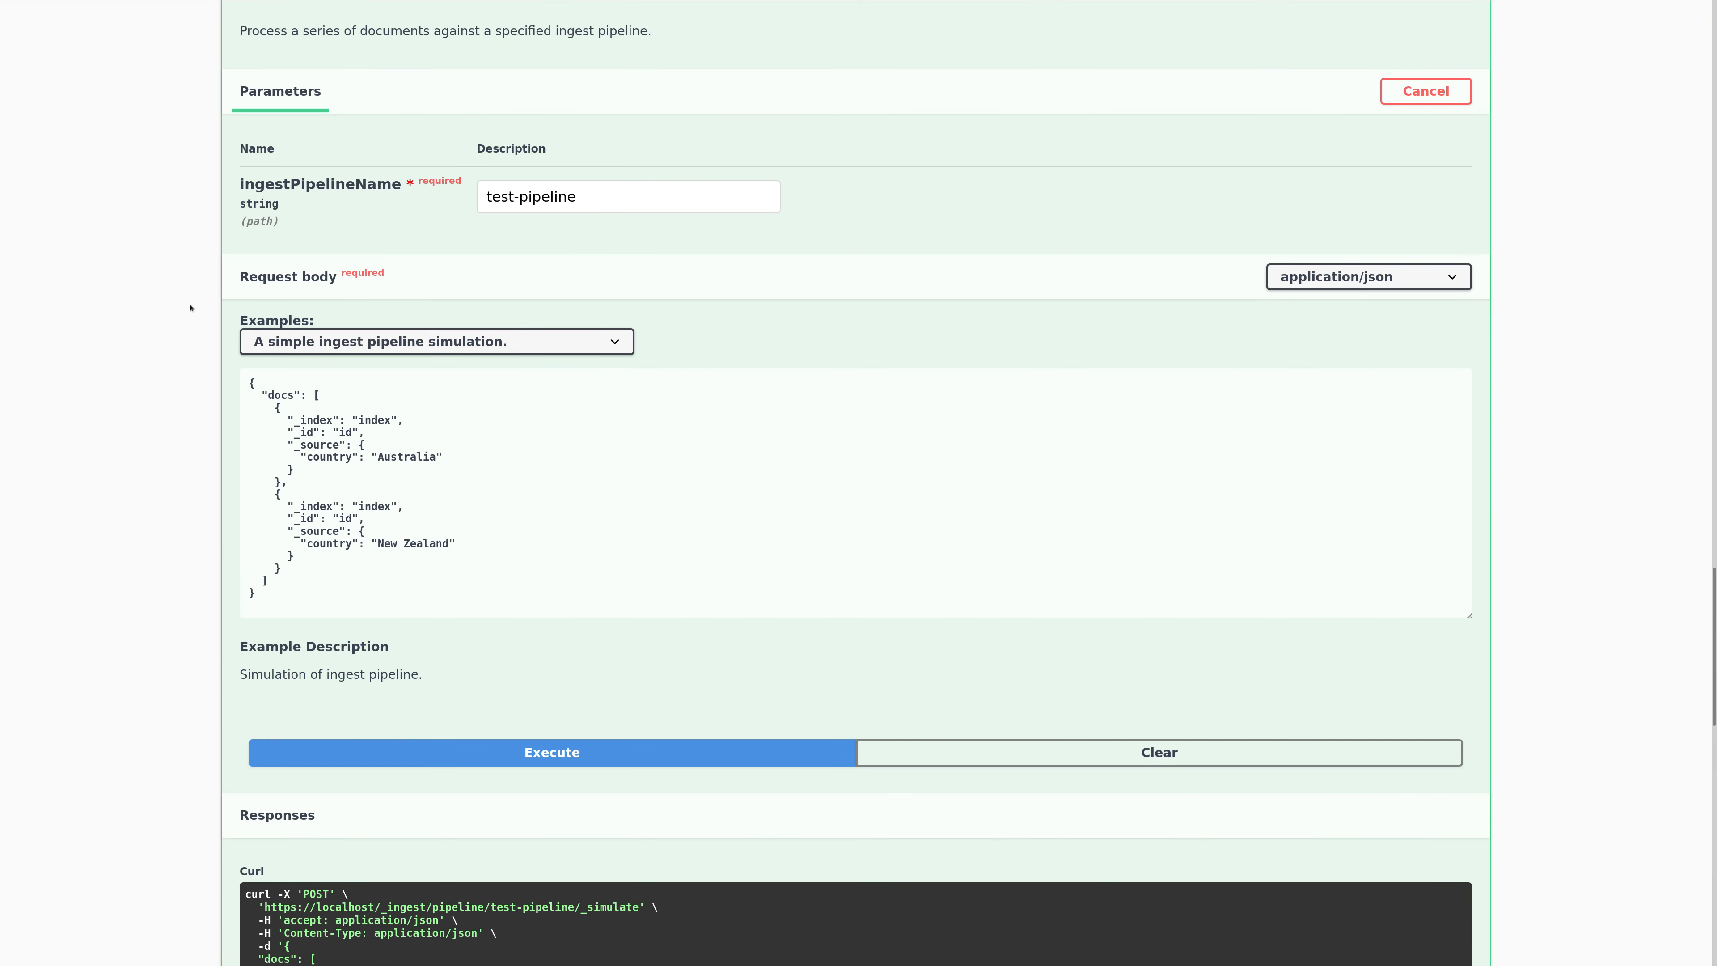
{"action": "scroll", "coordinate": [190, 308], "scroll_direction": "up", "scroll_amount": 7}
{"action": "left_click", "coordinate": [255, 383]}
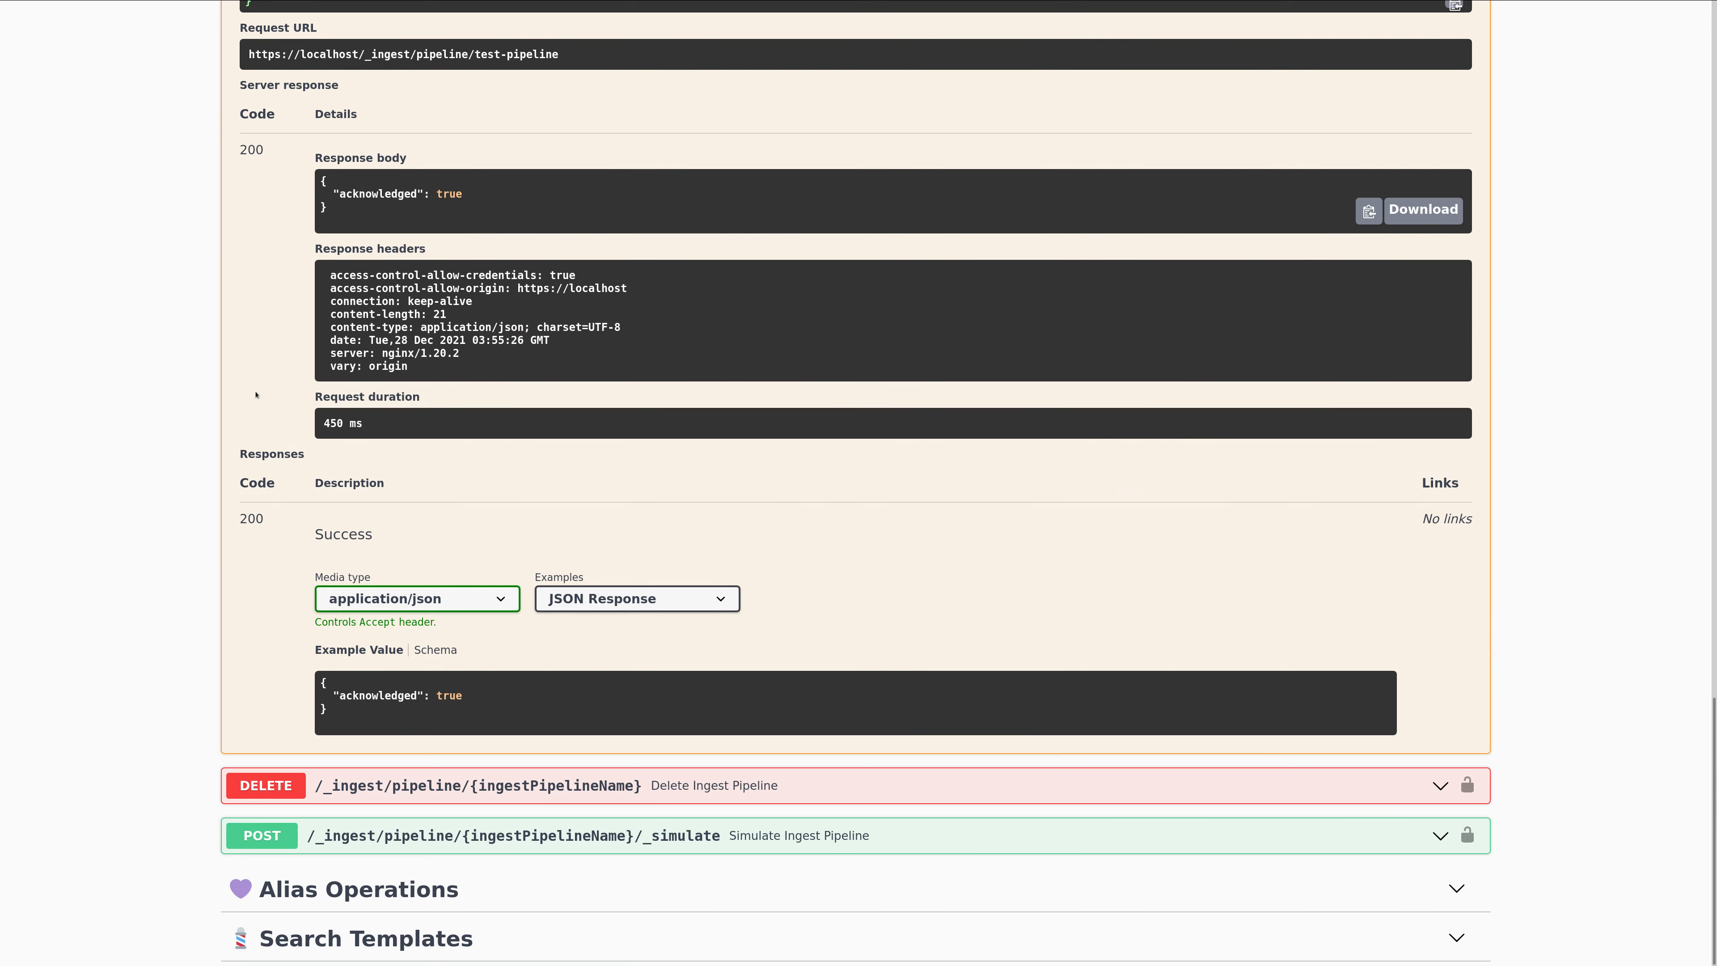
Load the example "Allocate the document to a datetime index" into the Save Ingest Pipeline request body.
{"action": "scroll", "coordinate": [179, 369], "scroll_direction": "up", "scroll_amount": 4}
{"action": "scroll", "coordinate": [179, 369], "scroll_direction": "up", "scroll_amount": 6}
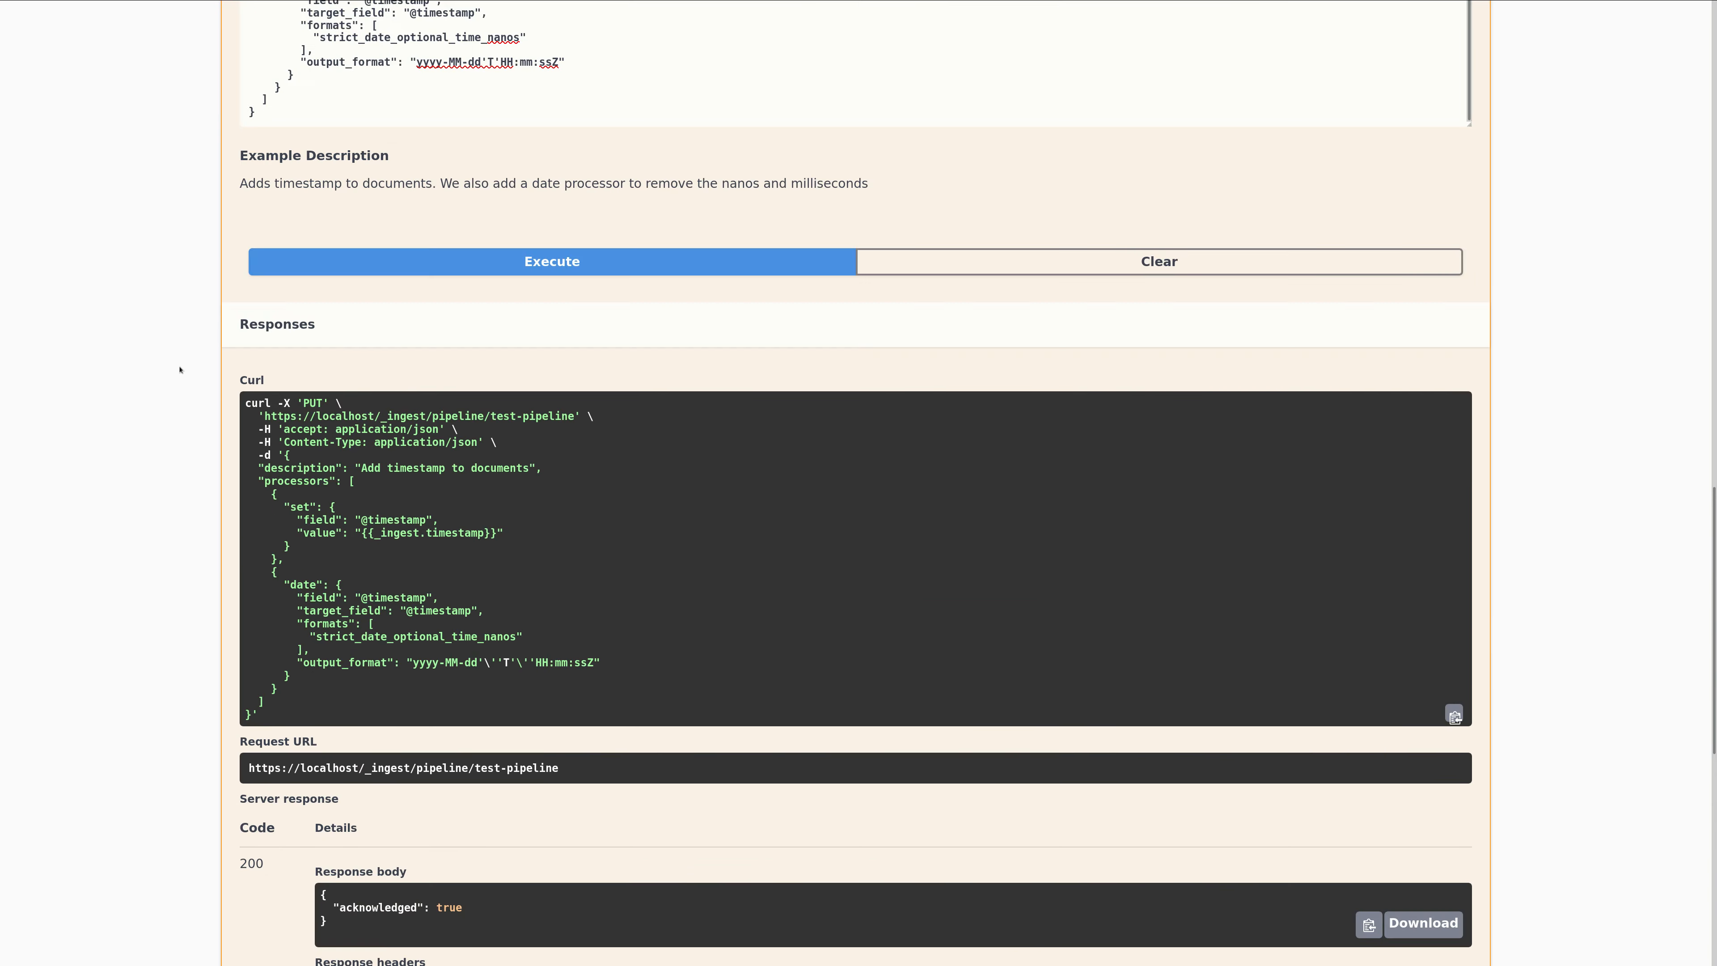
{"action": "scroll", "coordinate": [179, 369], "scroll_direction": "up", "scroll_amount": 4}
{"action": "left_click", "coordinate": [468, 158]}
{"action": "left_click", "coordinate": [455, 220]}
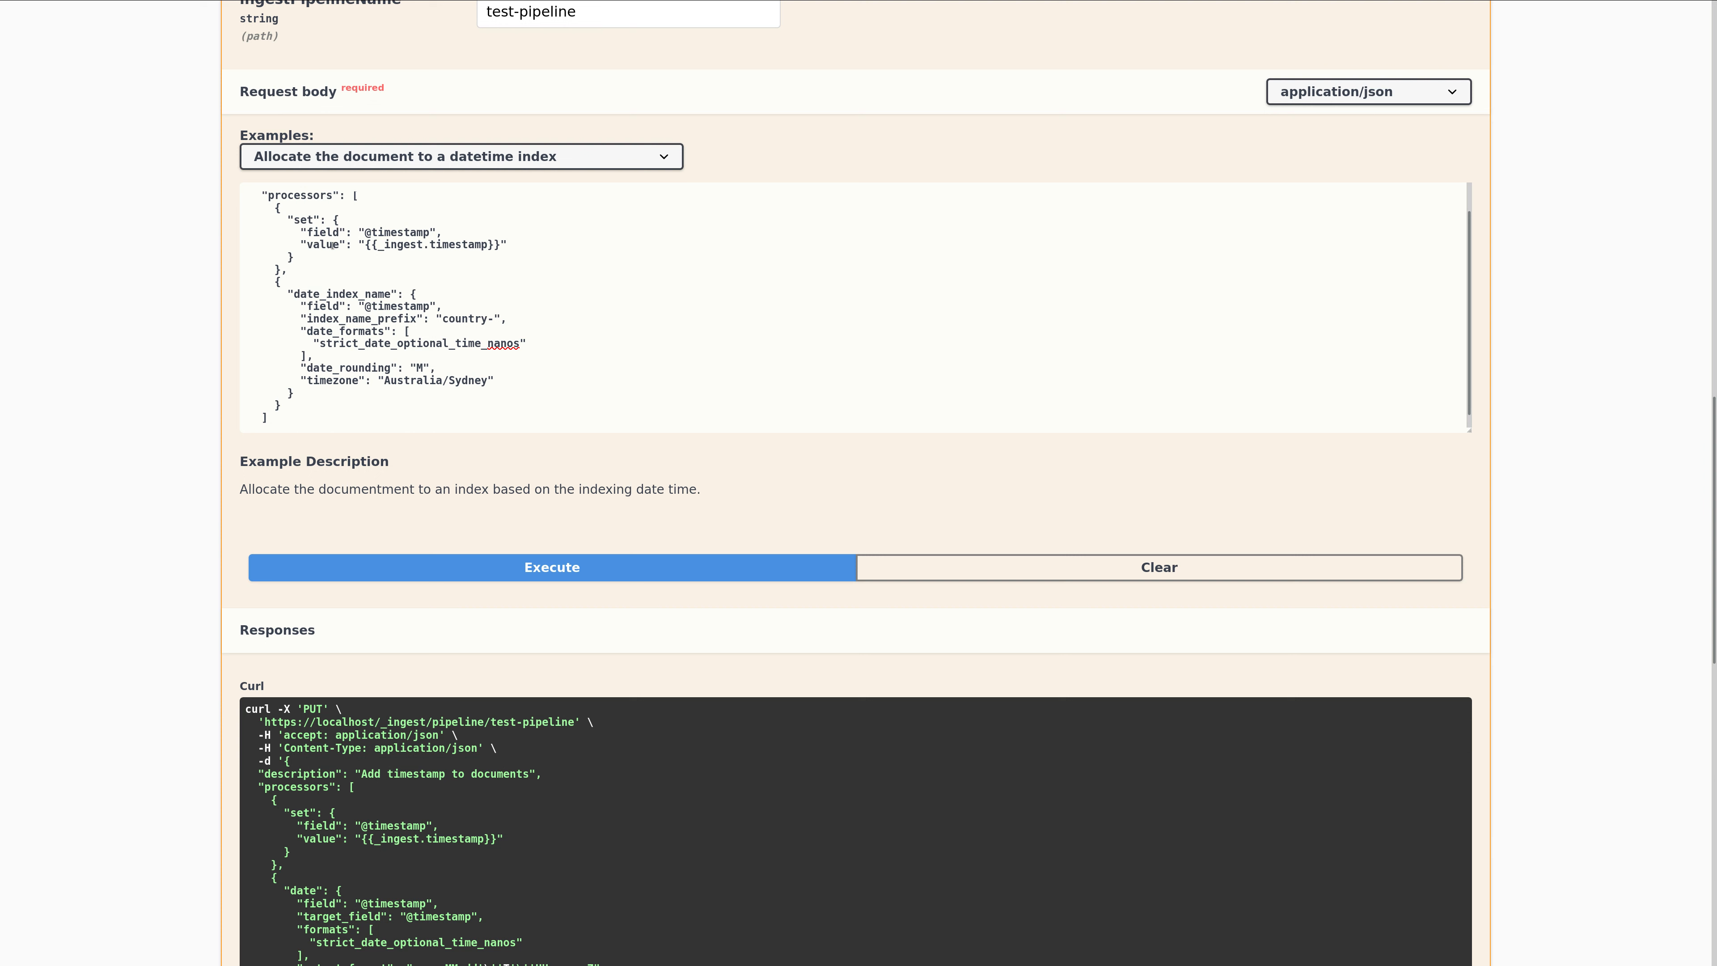
Review the datetime pipeline's set processor and the date_index_name processor's field and index_name_prefix settings.
{"action": "left_click_drag", "start_coordinate": [296, 269], "coordinate": [258, 207]}
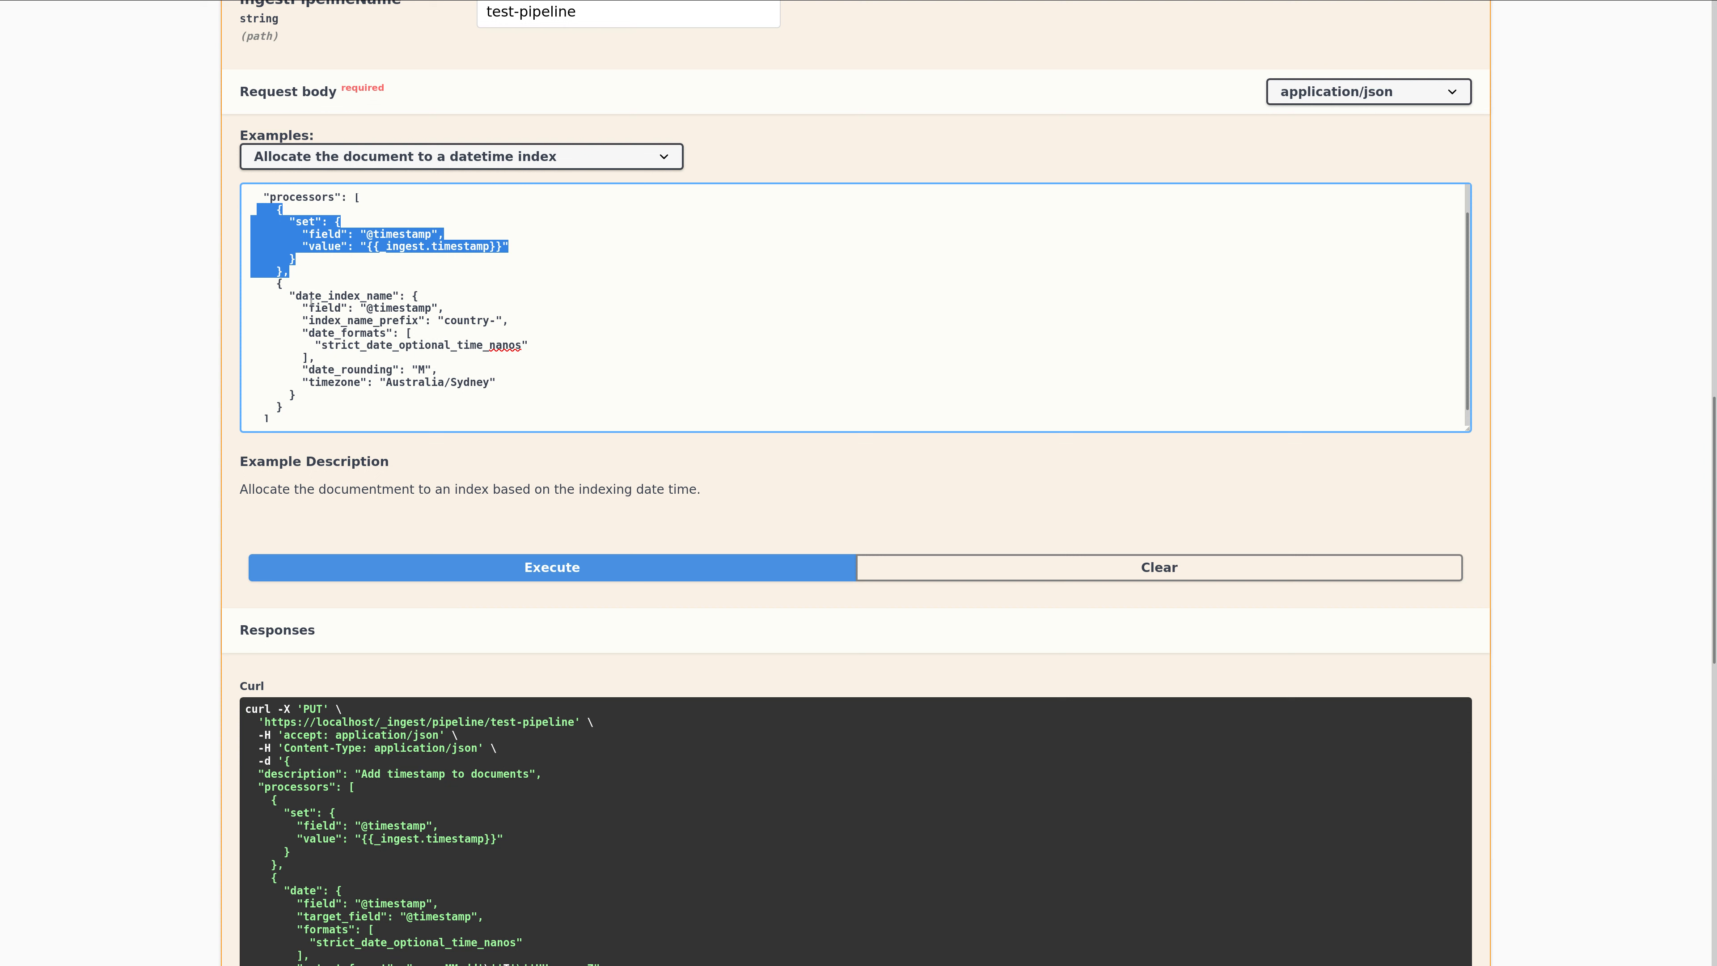
{"action": "left_click", "coordinate": [361, 308]}
{"action": "left_click_drag", "start_coordinate": [361, 308], "coordinate": [444, 308]}
{"action": "double_click", "coordinate": [351, 321]}
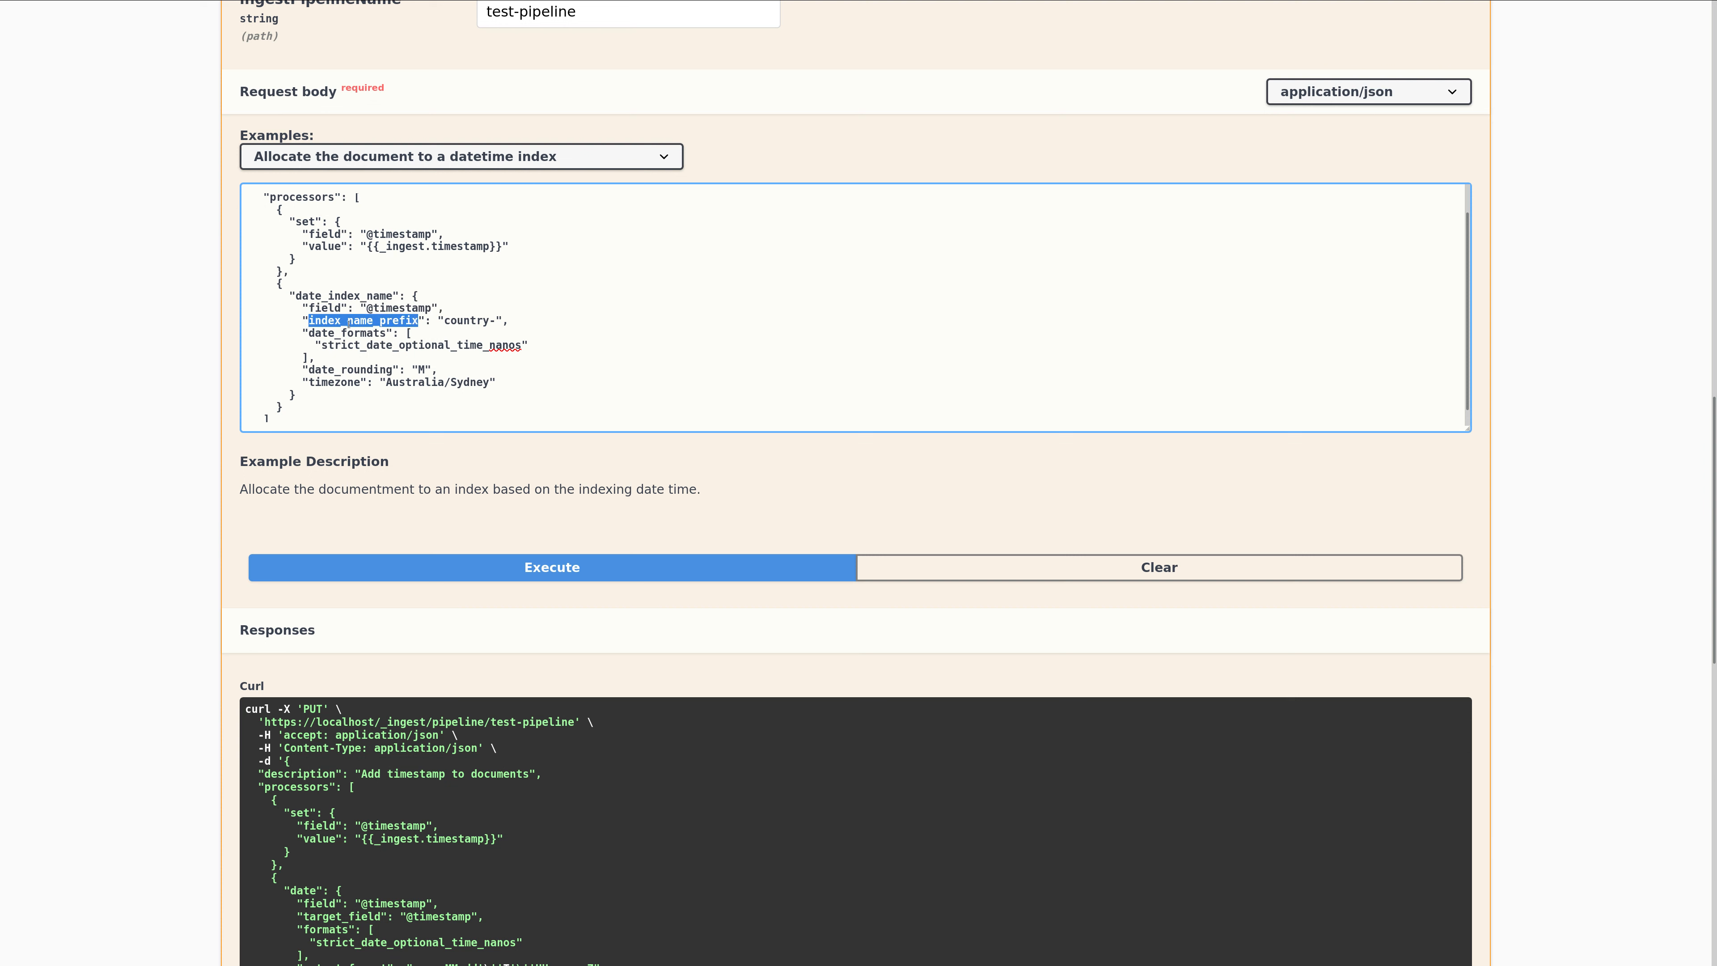
{"action": "double_click", "coordinate": [488, 321]}
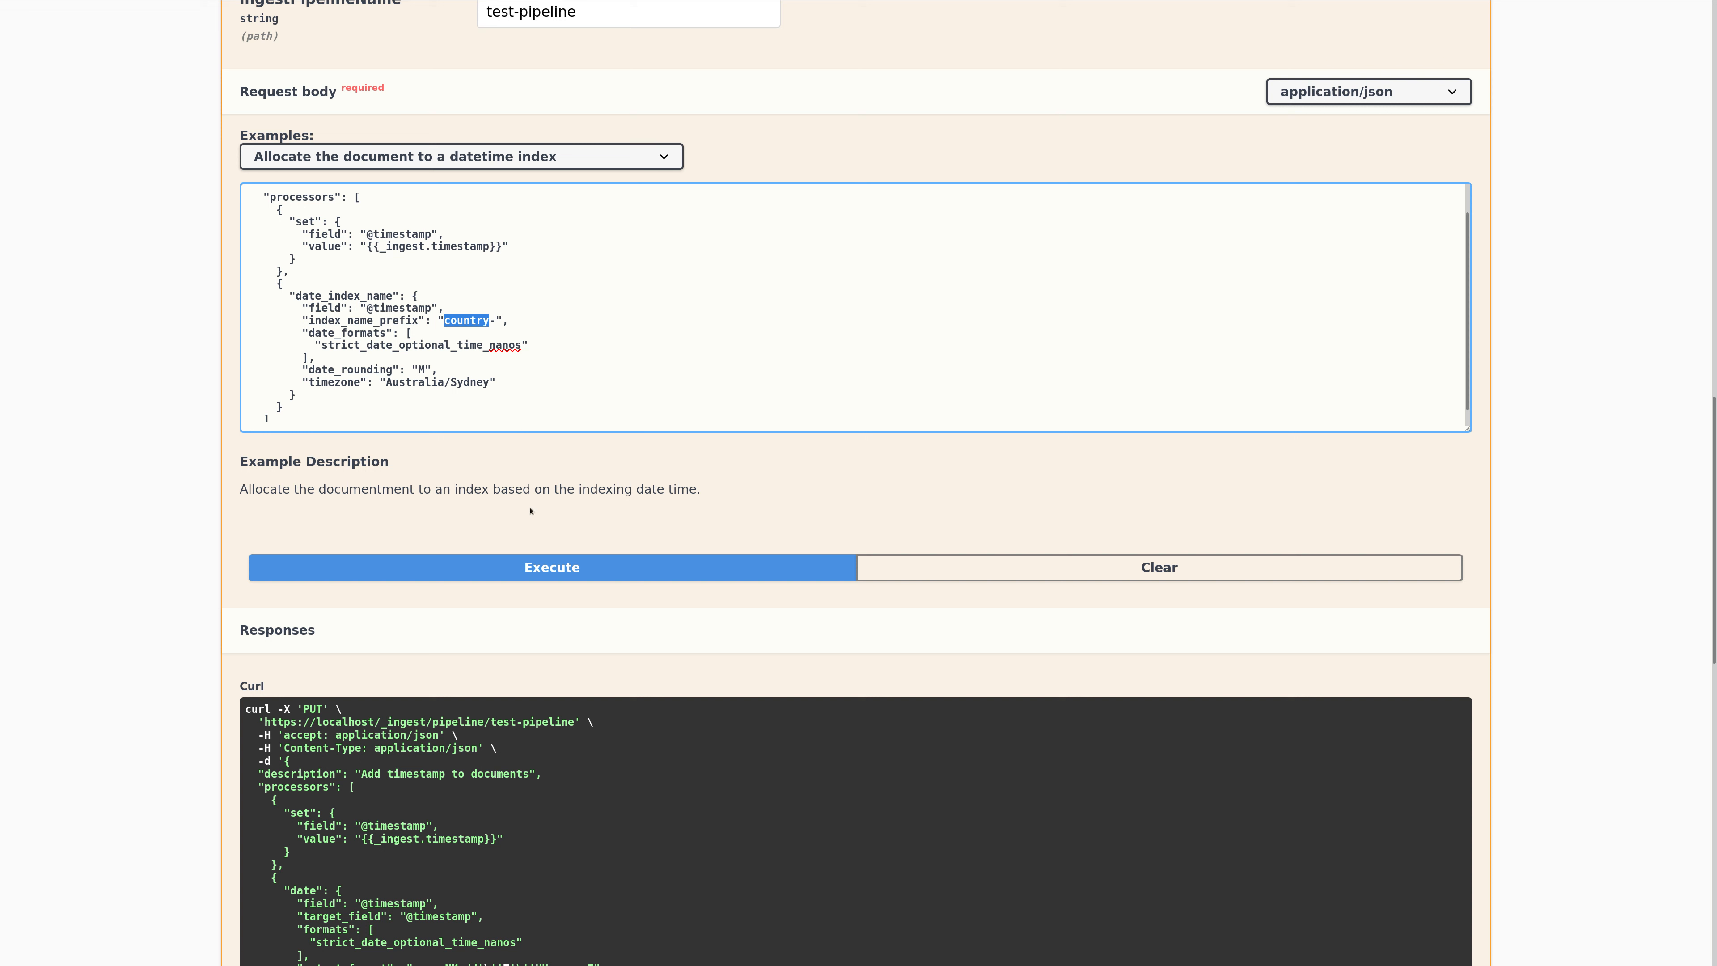
Execute the request to save the datetime index configuration as test-pipeline and check the server response.
{"action": "left_click", "coordinate": [541, 565]}
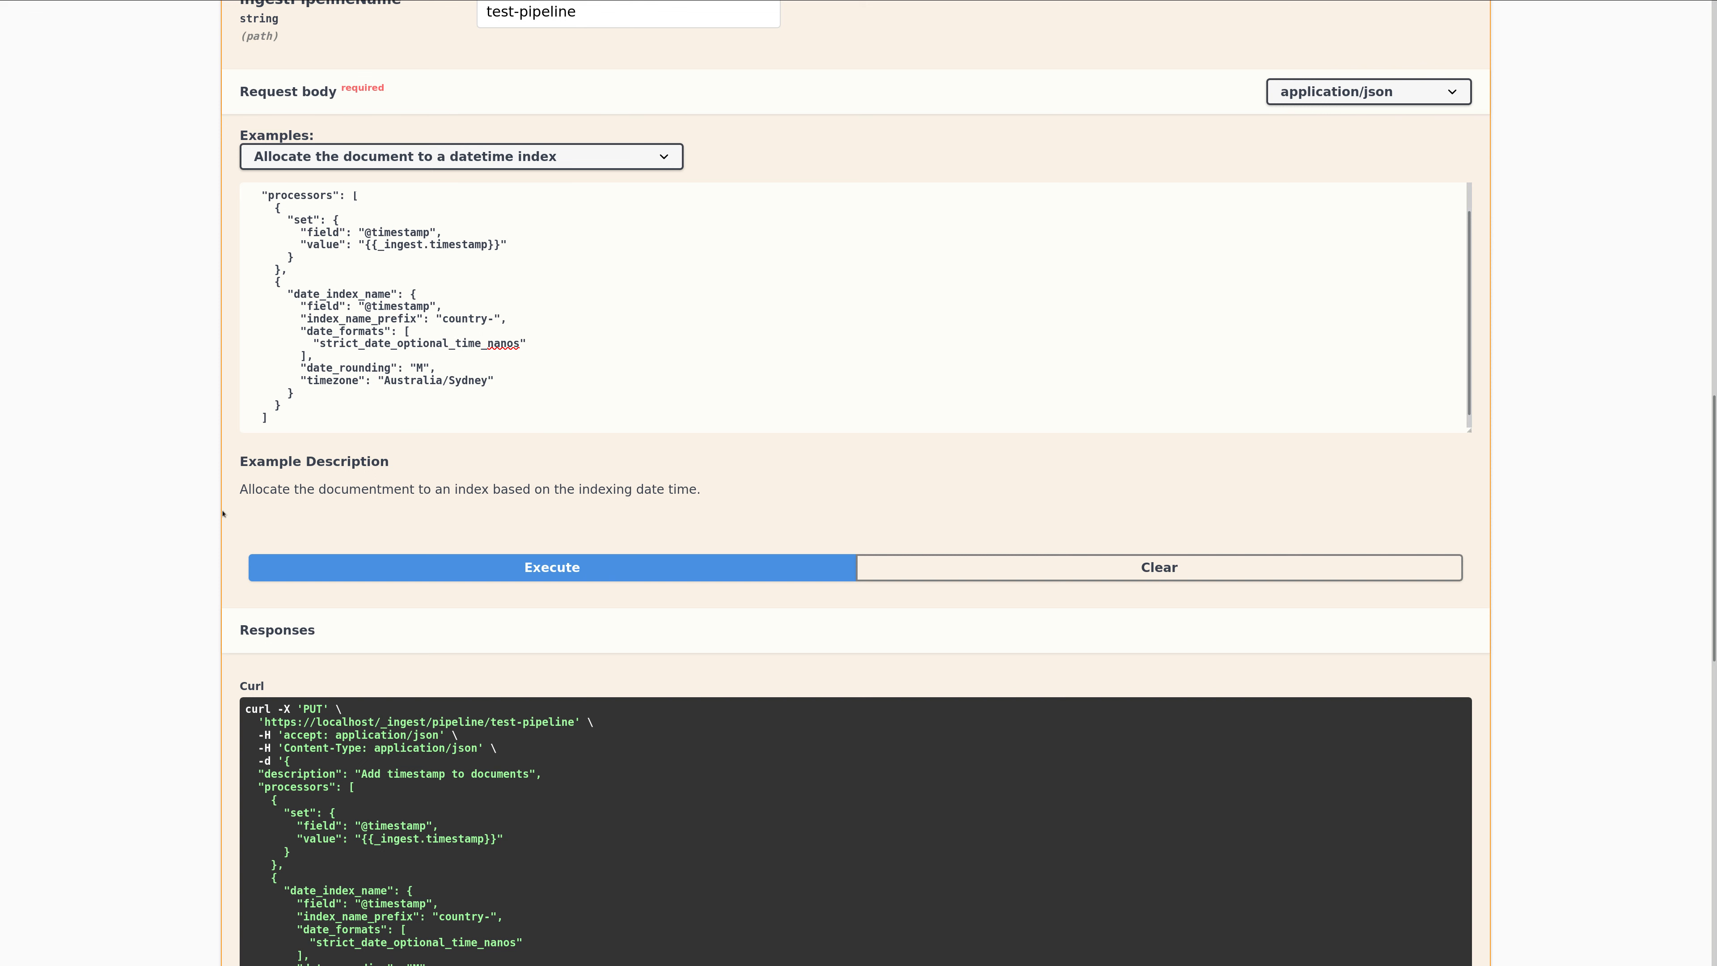
{"action": "scroll", "coordinate": [224, 514], "scroll_direction": "down", "scroll_amount": 3}
{"action": "scroll", "coordinate": [210, 532], "scroll_direction": "down", "scroll_amount": 8}
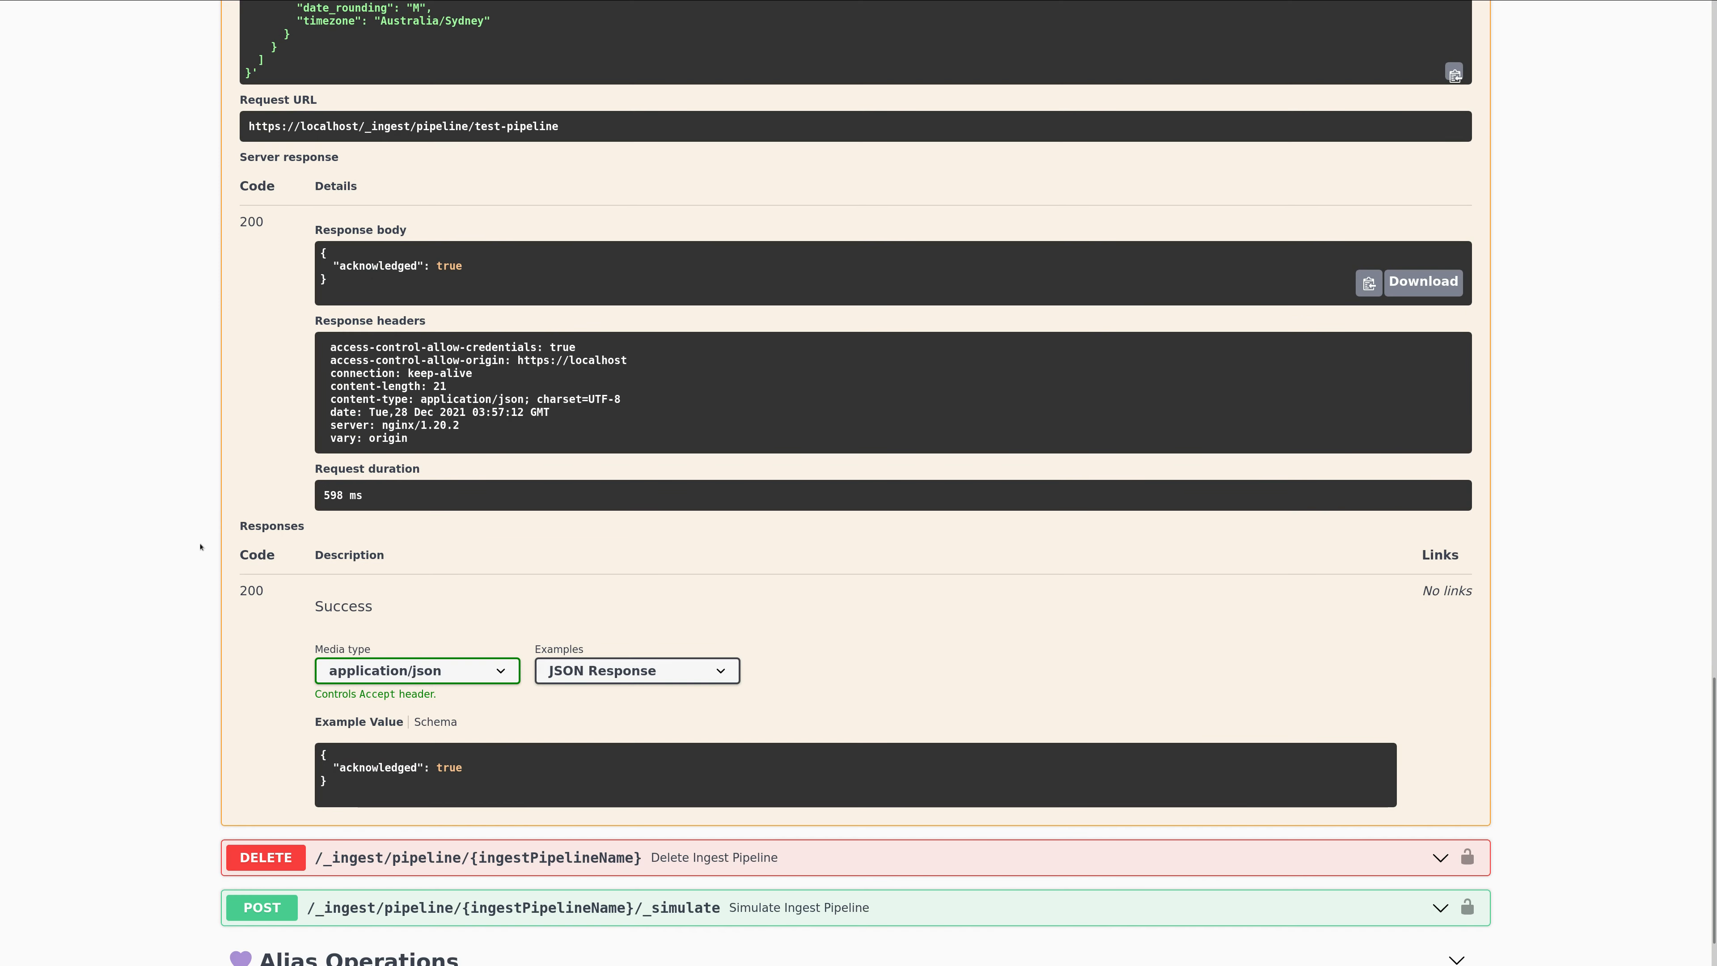
Expand the Simulate Ingest Pipeline endpoint and execute the simple simulation example against test-pipeline.
{"action": "scroll", "coordinate": [200, 547], "scroll_direction": "down", "scroll_amount": 1}
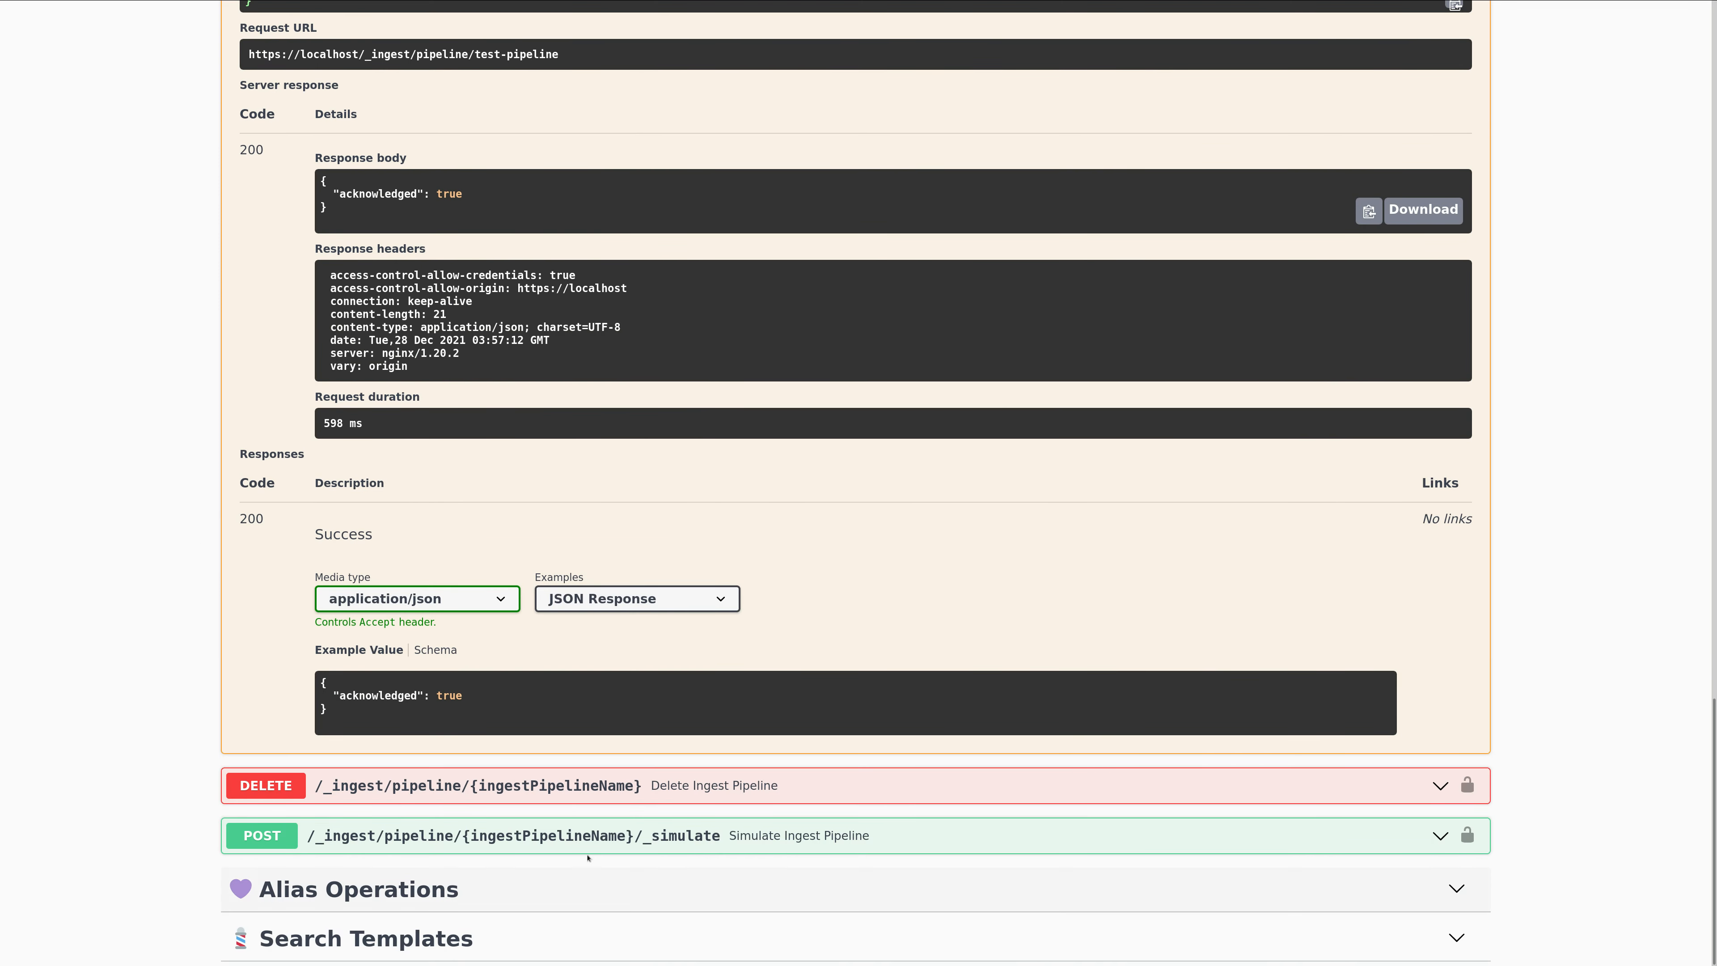
{"action": "left_click", "coordinate": [522, 838]}
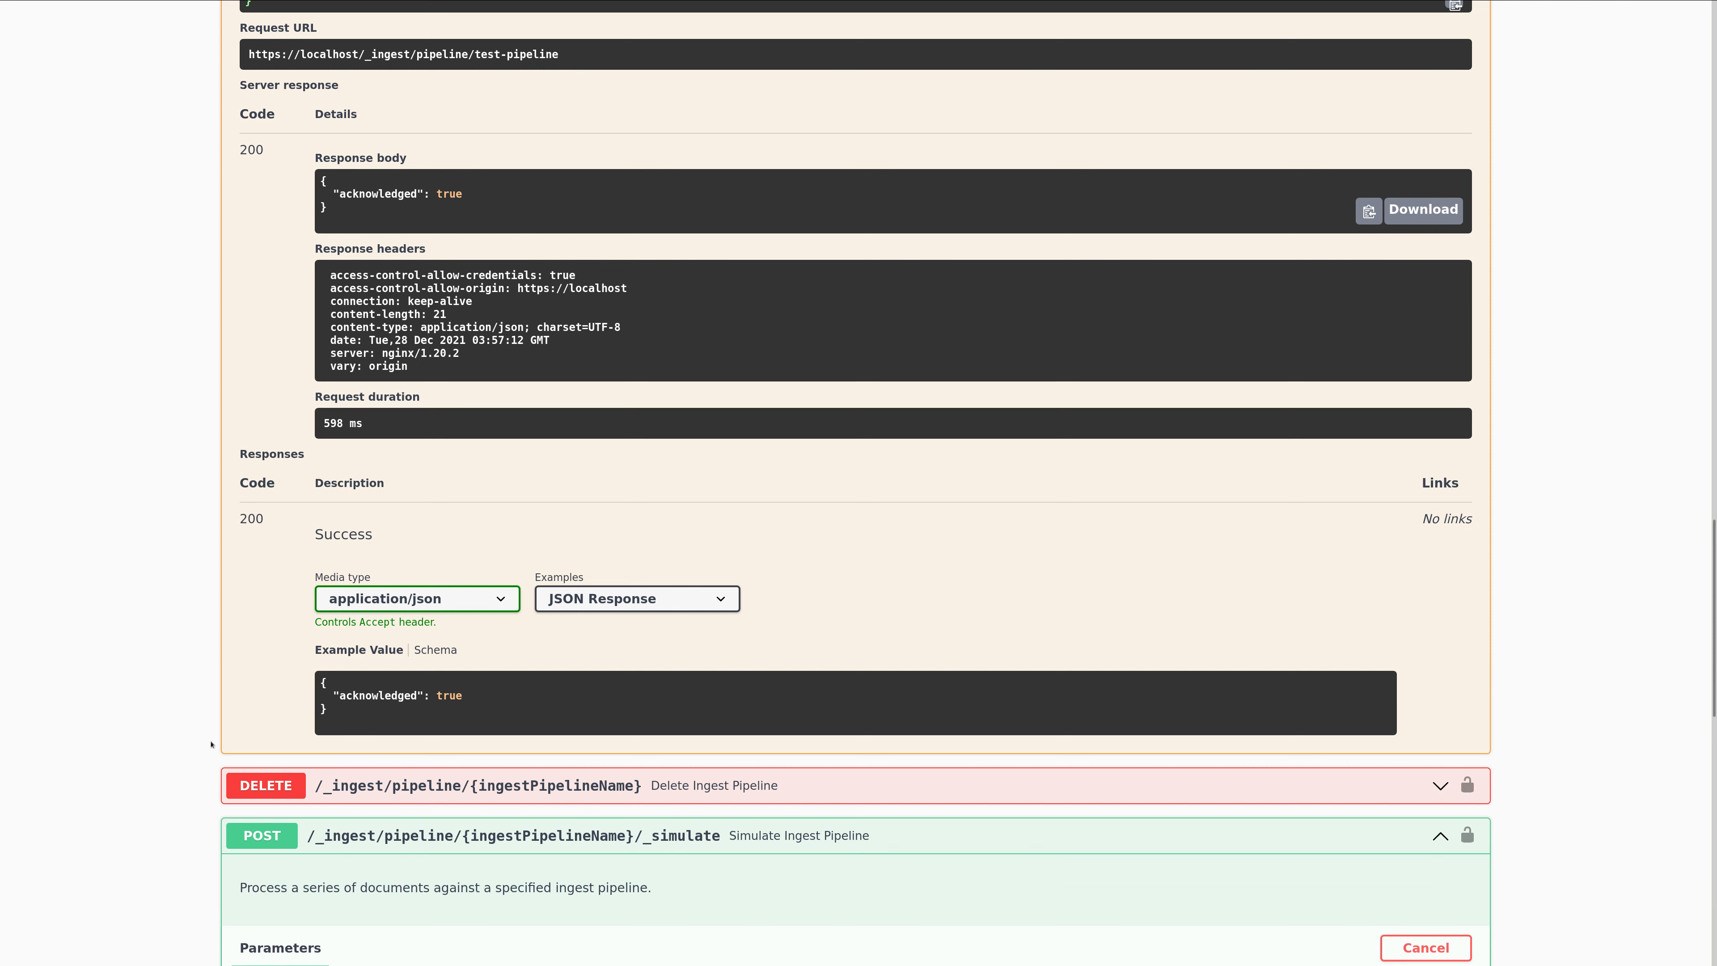
{"action": "scroll", "coordinate": [211, 745], "scroll_direction": "down", "scroll_amount": 5}
{"action": "scroll", "coordinate": [271, 749], "scroll_direction": "down", "scroll_amount": 4}
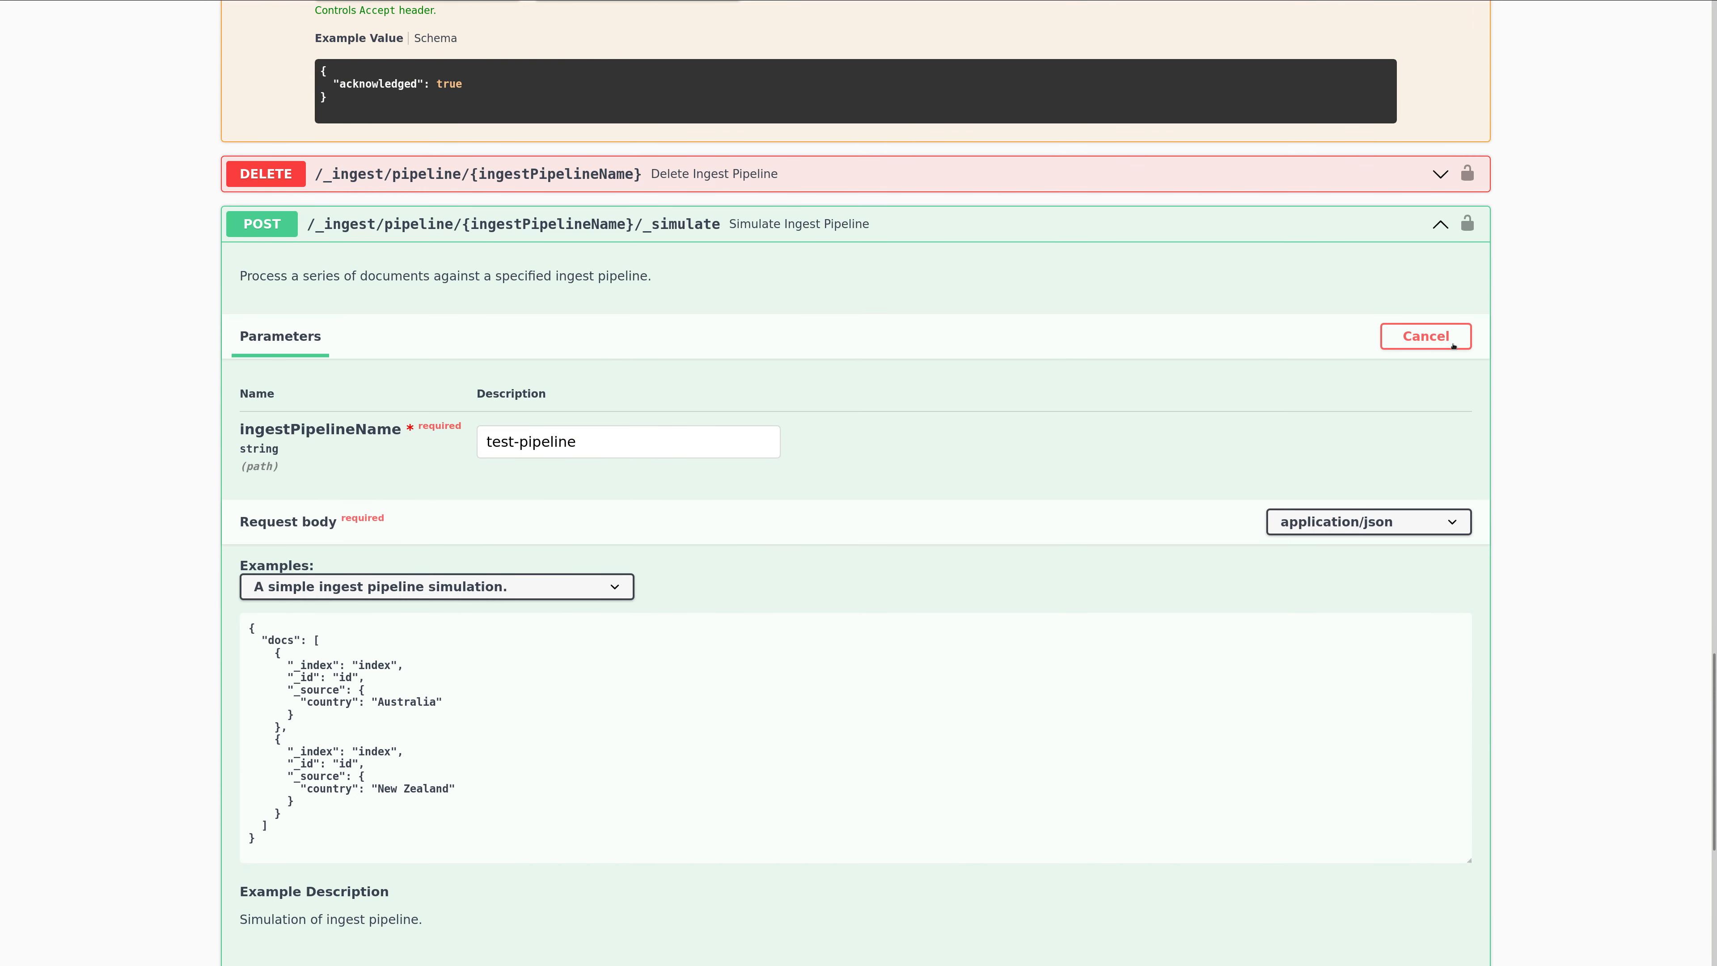
{"action": "scroll", "coordinate": [666, 572], "scroll_direction": "down", "scroll_amount": 4}
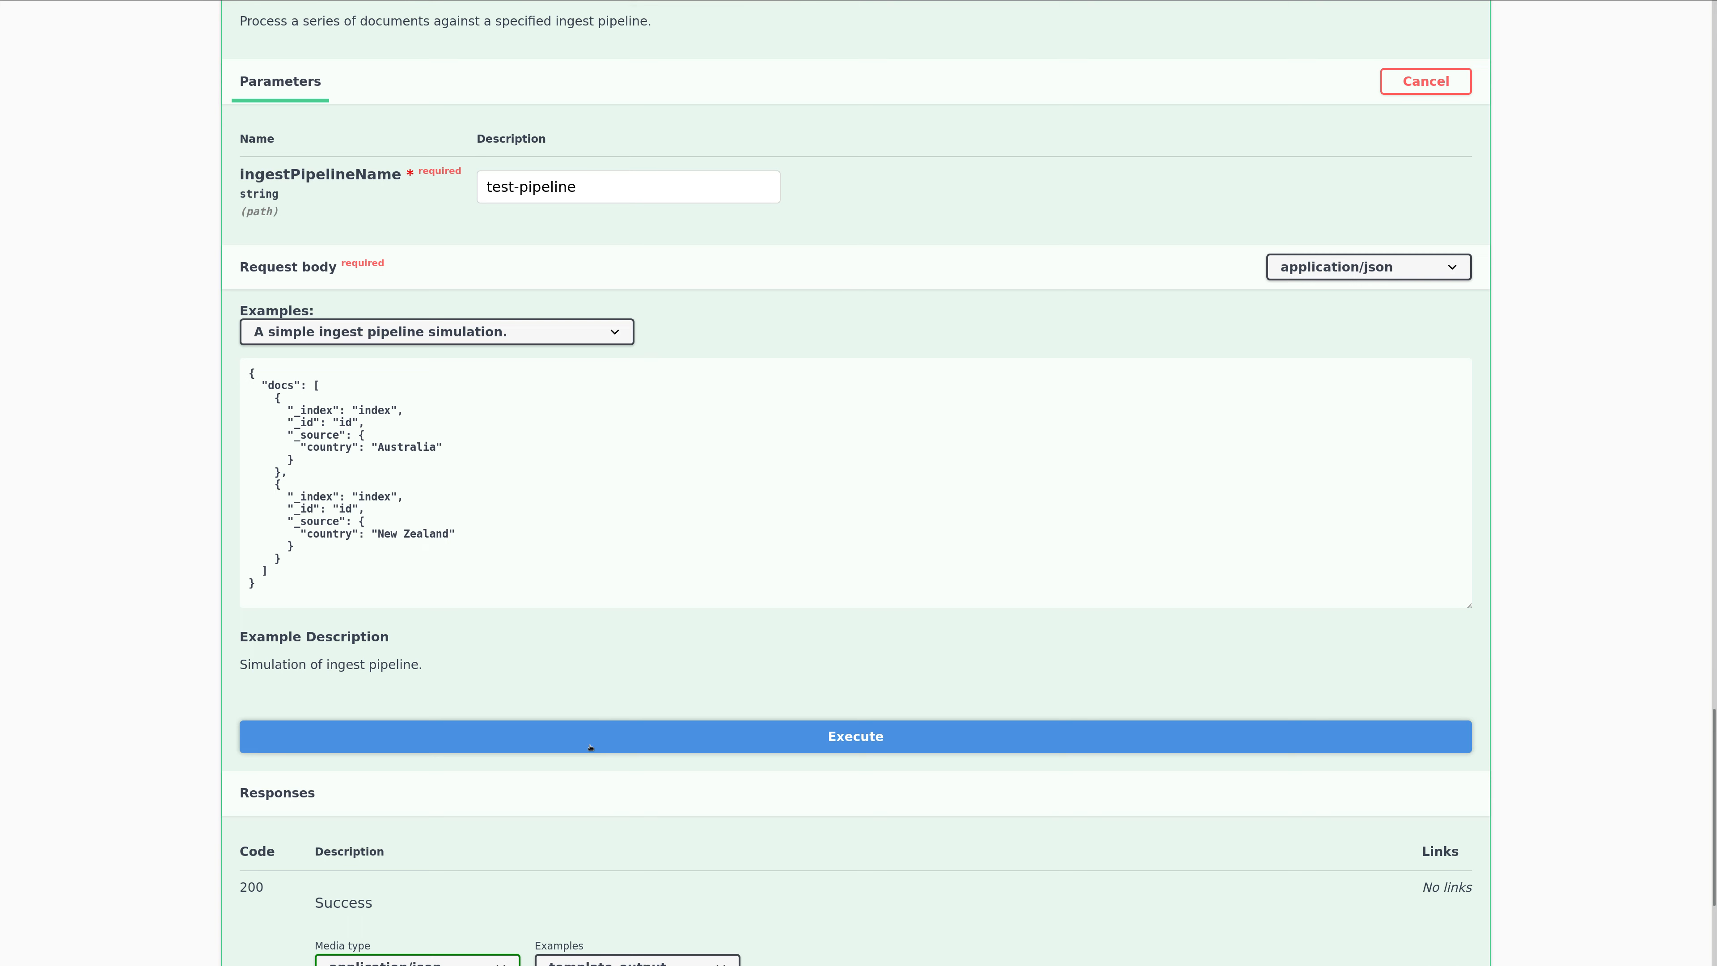
{"action": "left_click", "coordinate": [590, 746]}
{"action": "scroll", "coordinate": [177, 544], "scroll_direction": "down", "scroll_amount": 4}
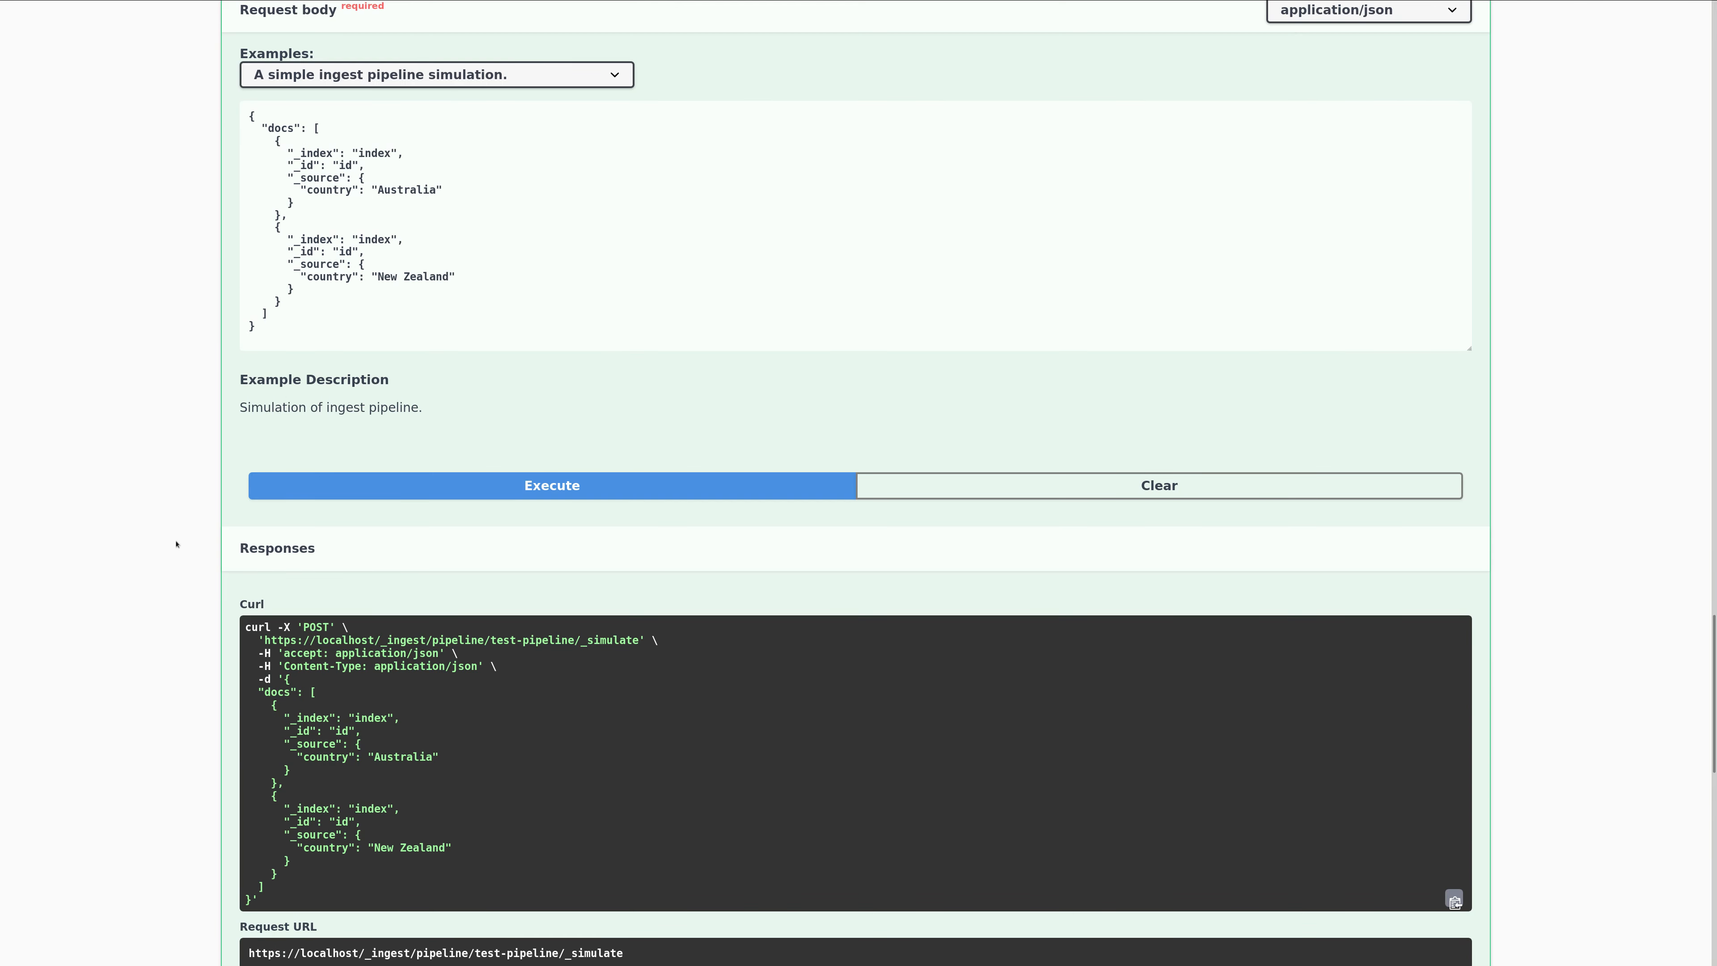
{"action": "scroll", "coordinate": [176, 543], "scroll_direction": "down", "scroll_amount": 7}
{"action": "scroll", "coordinate": [174, 559], "scroll_direction": "down", "scroll_amount": 1}
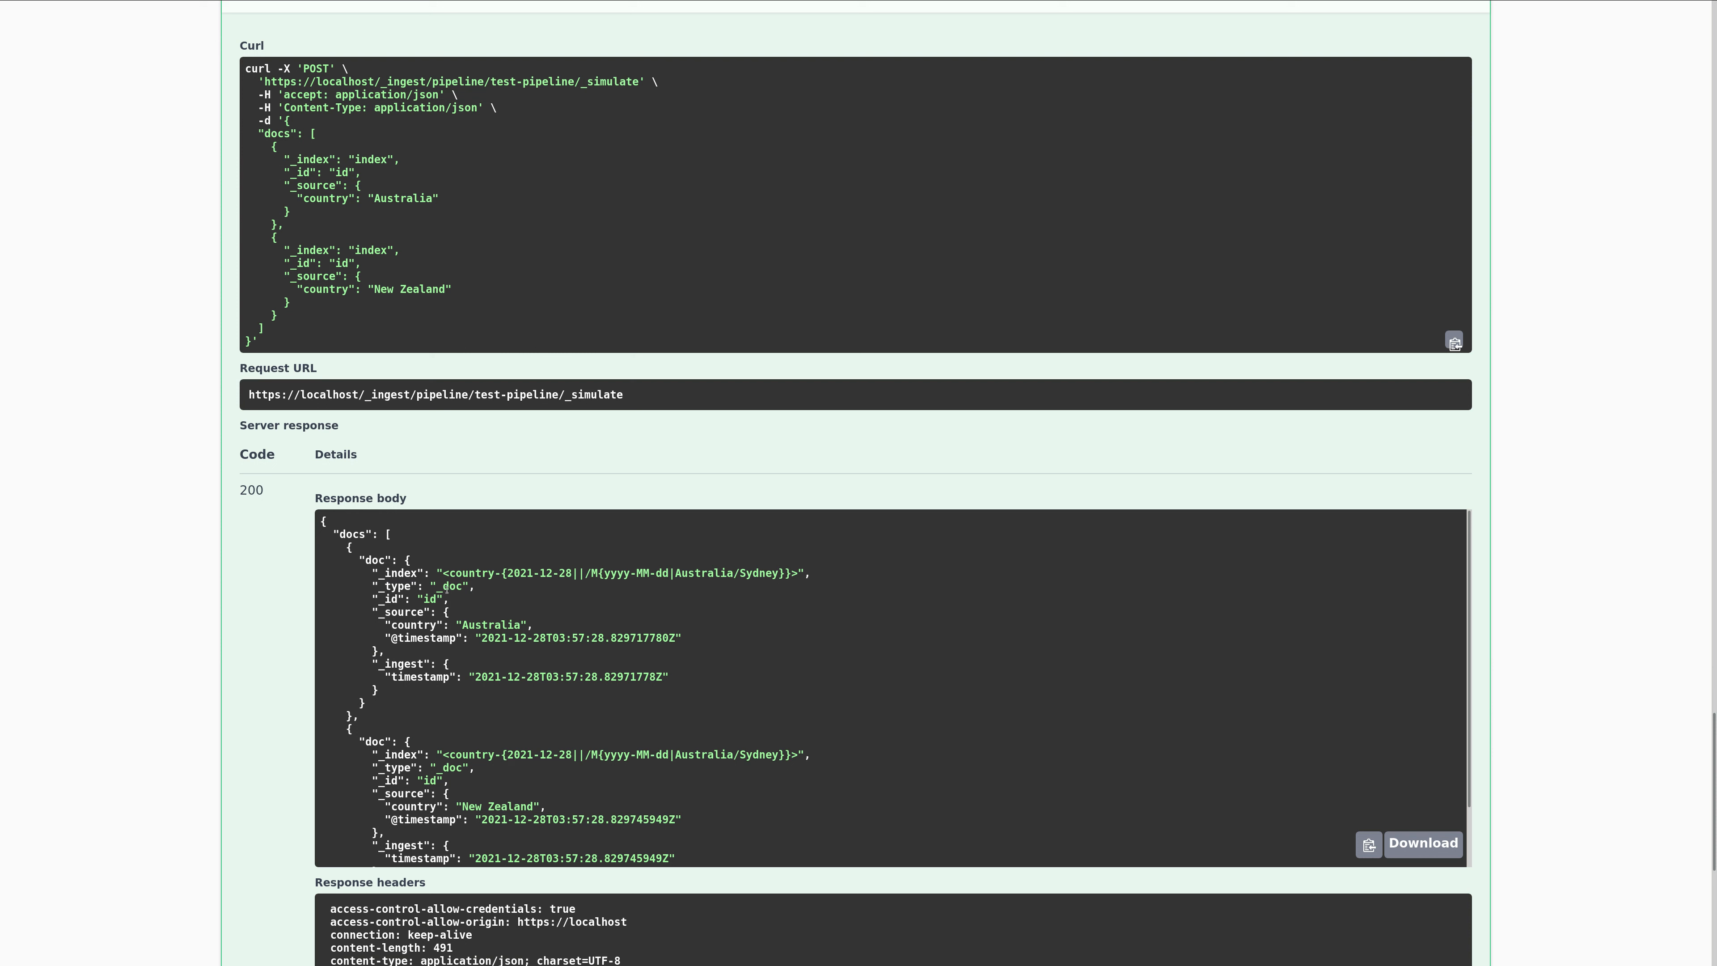
{"action": "left_click_drag", "start_coordinate": [441, 572], "coordinate": [373, 574]}
{"action": "left_click_drag", "start_coordinate": [743, 640], "coordinate": [325, 639]}
{"action": "double_click", "coordinate": [387, 573]}
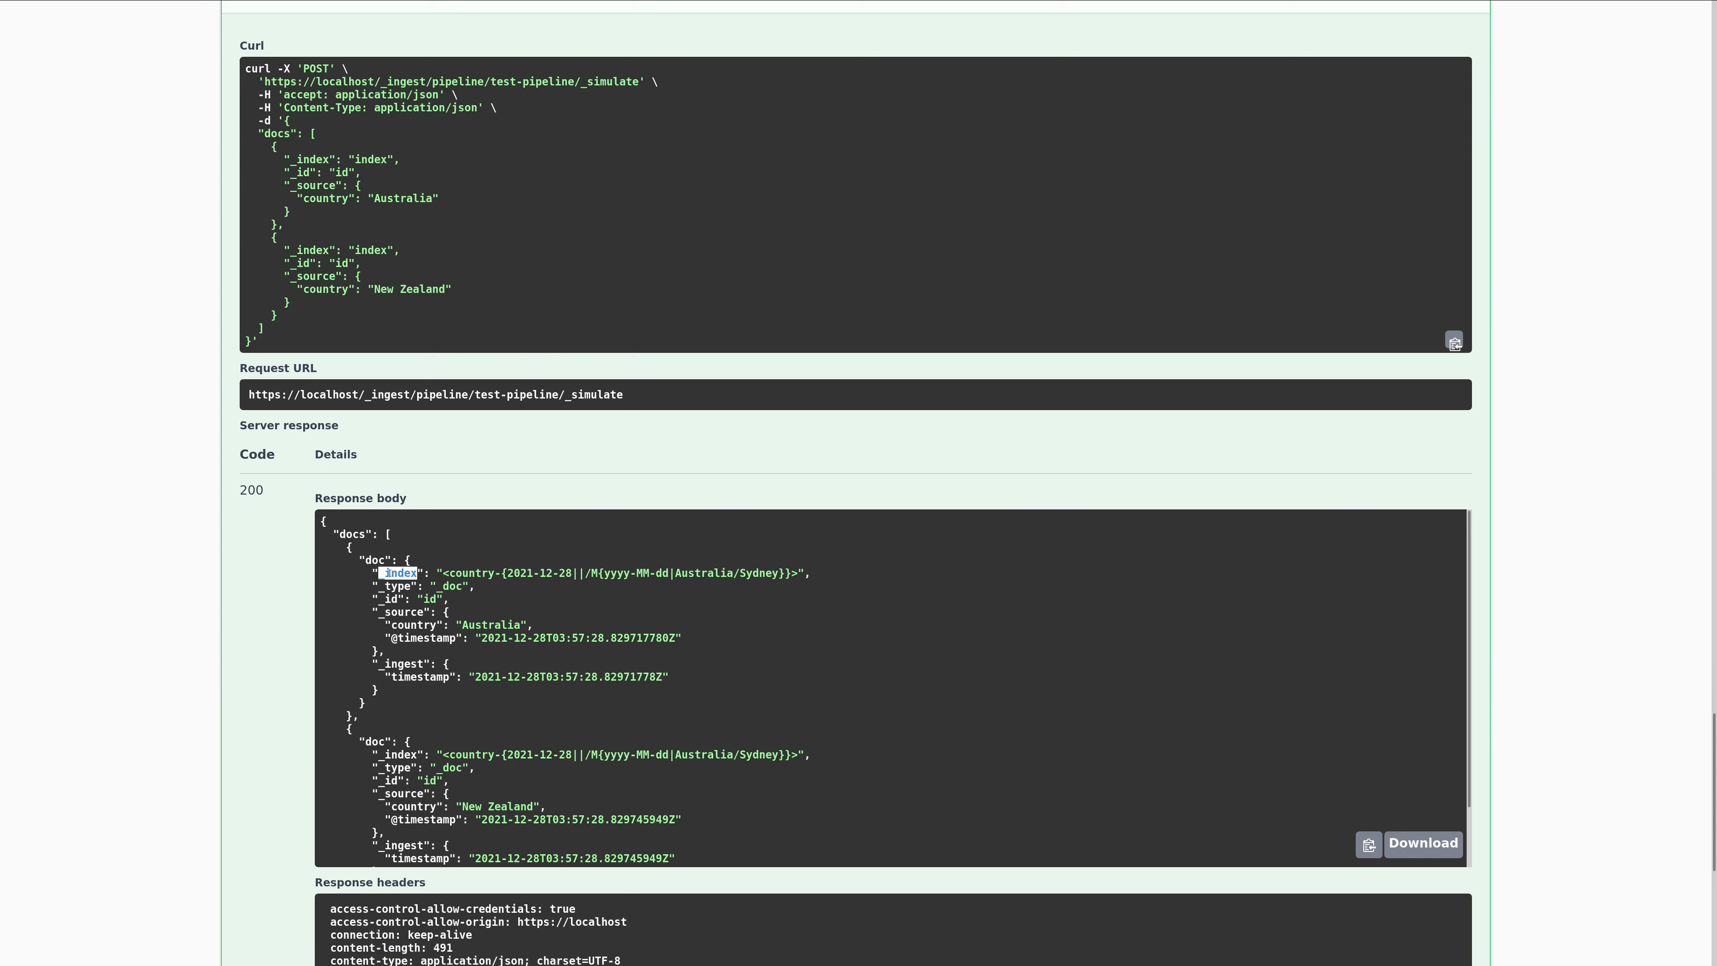
{"action": "double_click", "coordinate": [477, 573]}
{"action": "left_click_drag", "start_coordinate": [499, 573], "coordinate": [573, 574]}
Collapse the Save Ingest Pipeline and Simulate Ingest Pipeline endpoints.
{"action": "scroll", "coordinate": [336, 493], "scroll_direction": "up", "scroll_amount": 10}
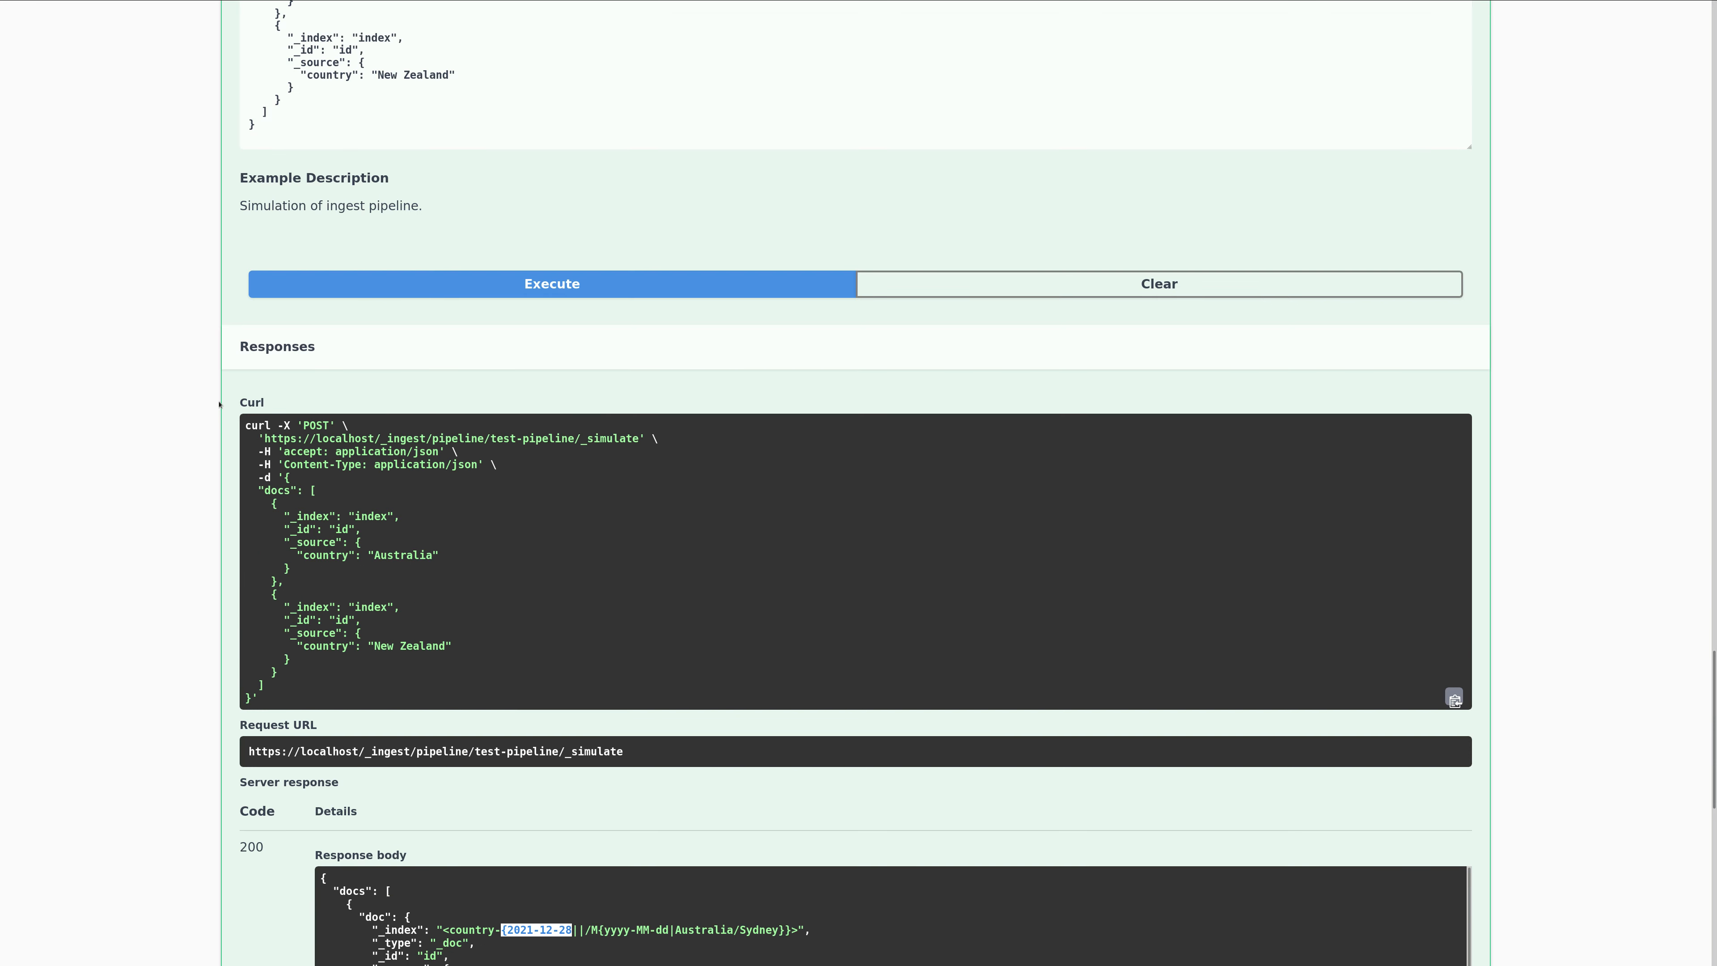
{"action": "scroll", "coordinate": [205, 413], "scroll_direction": "up", "scroll_amount": 15}
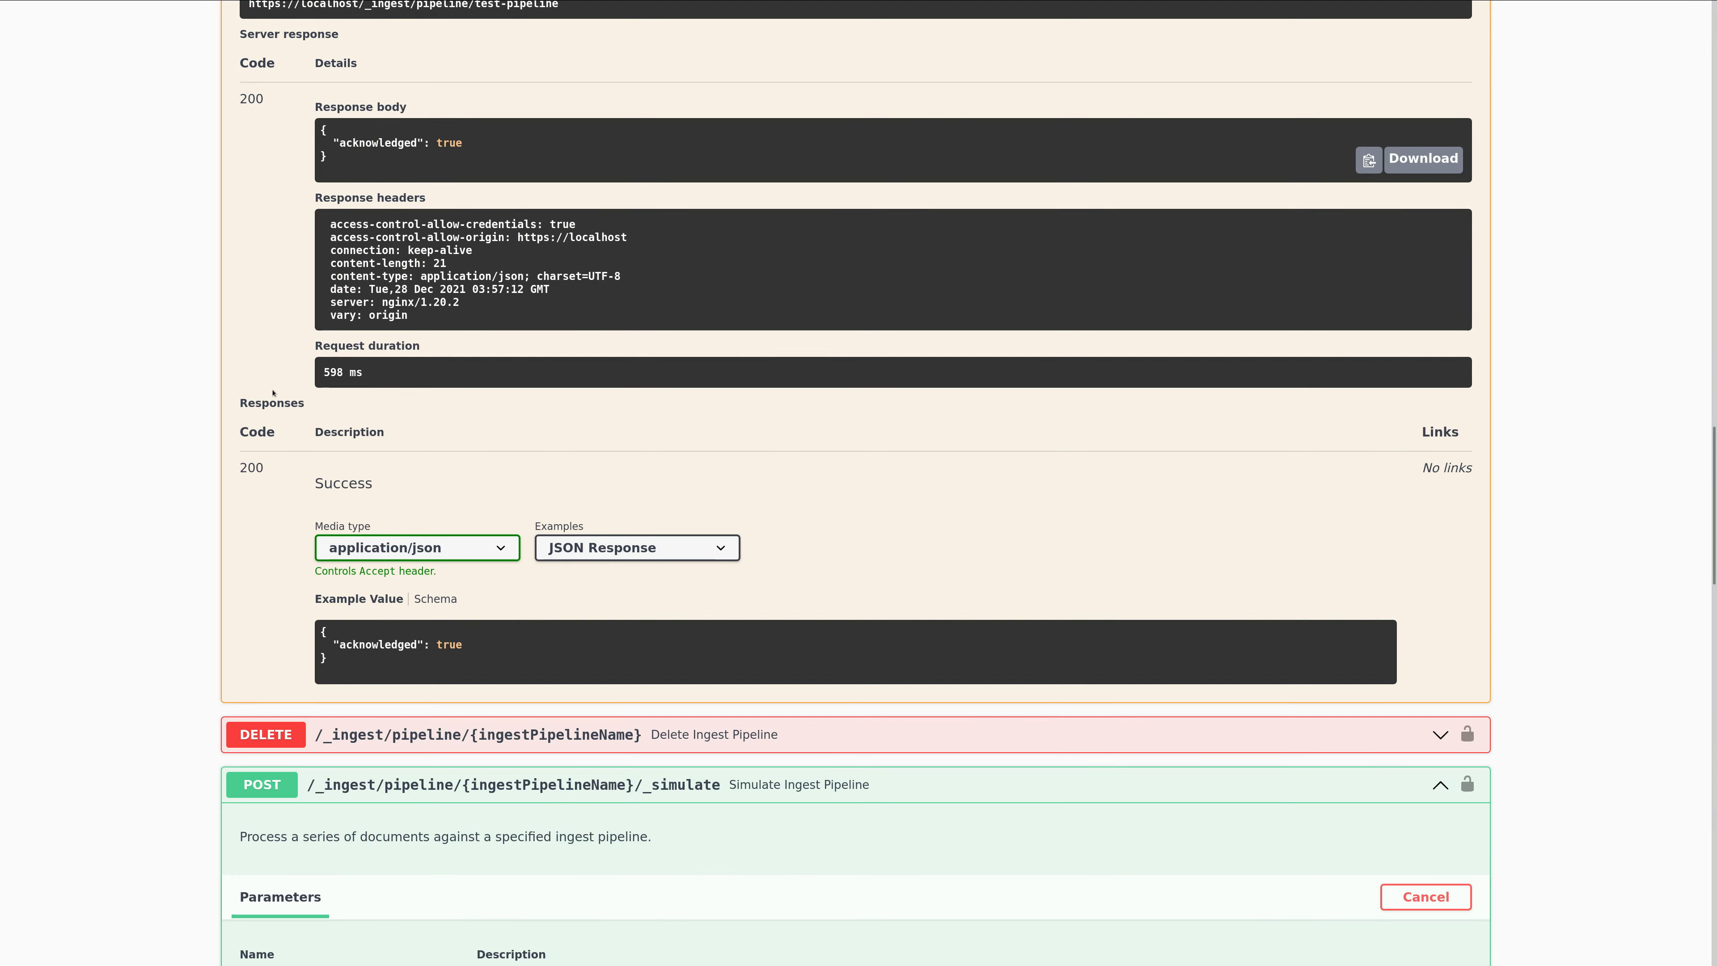
{"action": "scroll", "coordinate": [196, 398], "scroll_direction": "up", "scroll_amount": 8}
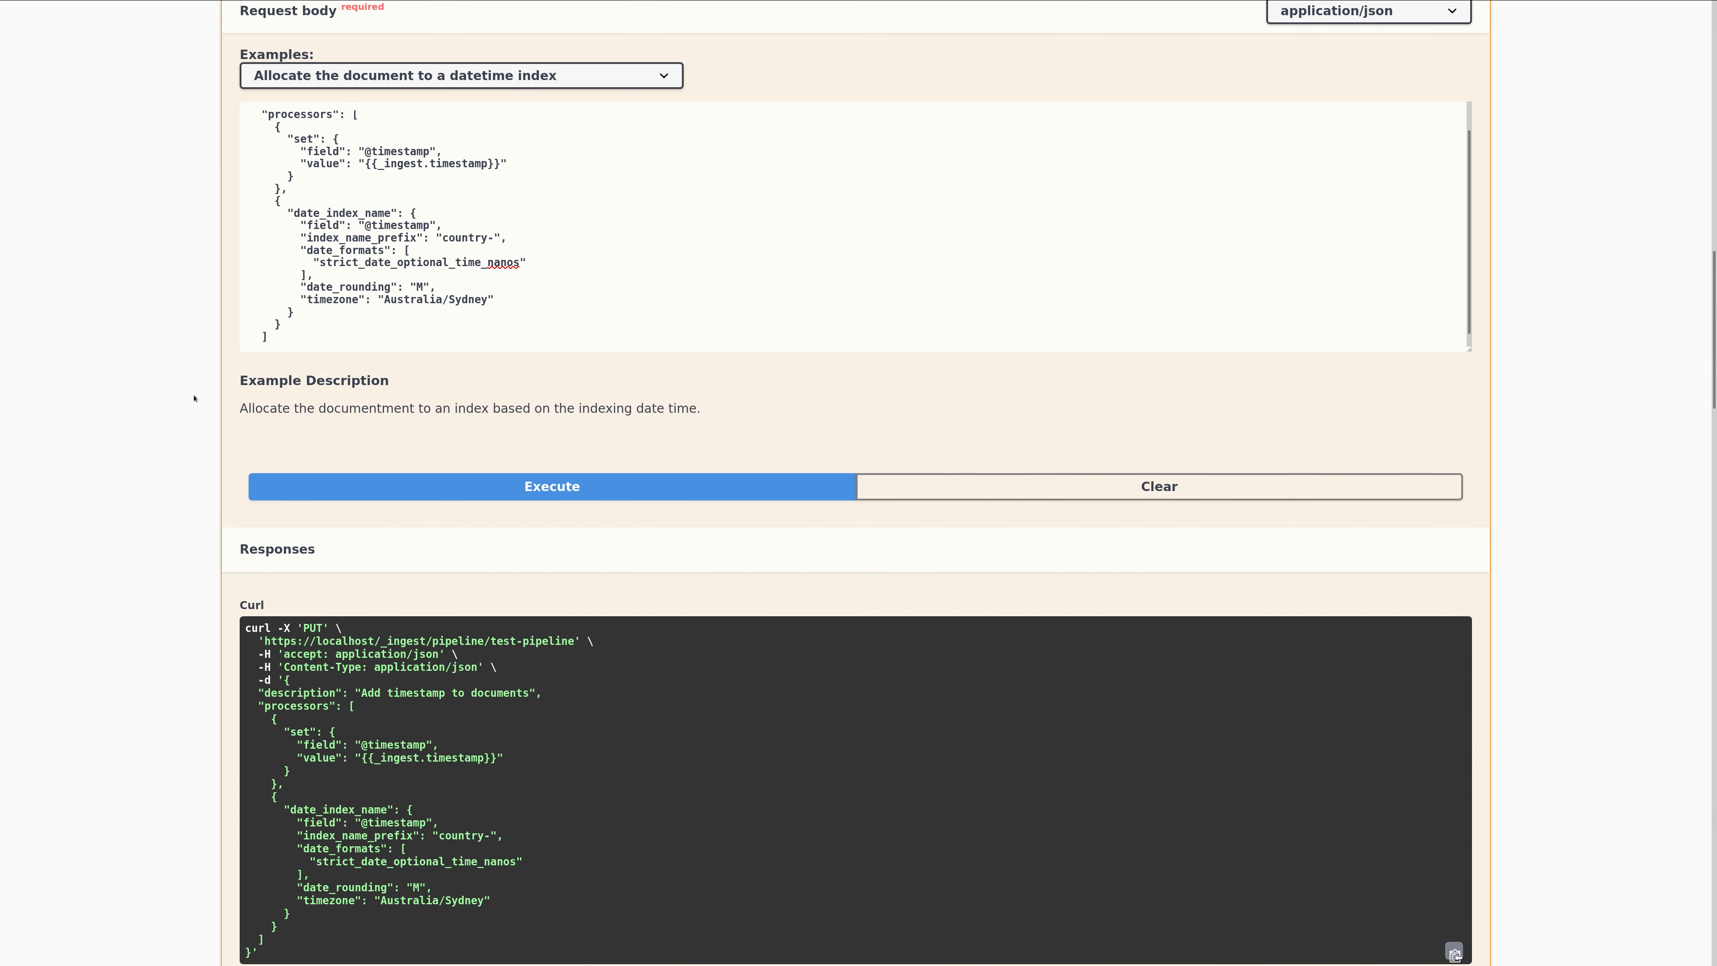
{"action": "scroll", "coordinate": [194, 399], "scroll_direction": "up", "scroll_amount": 3}
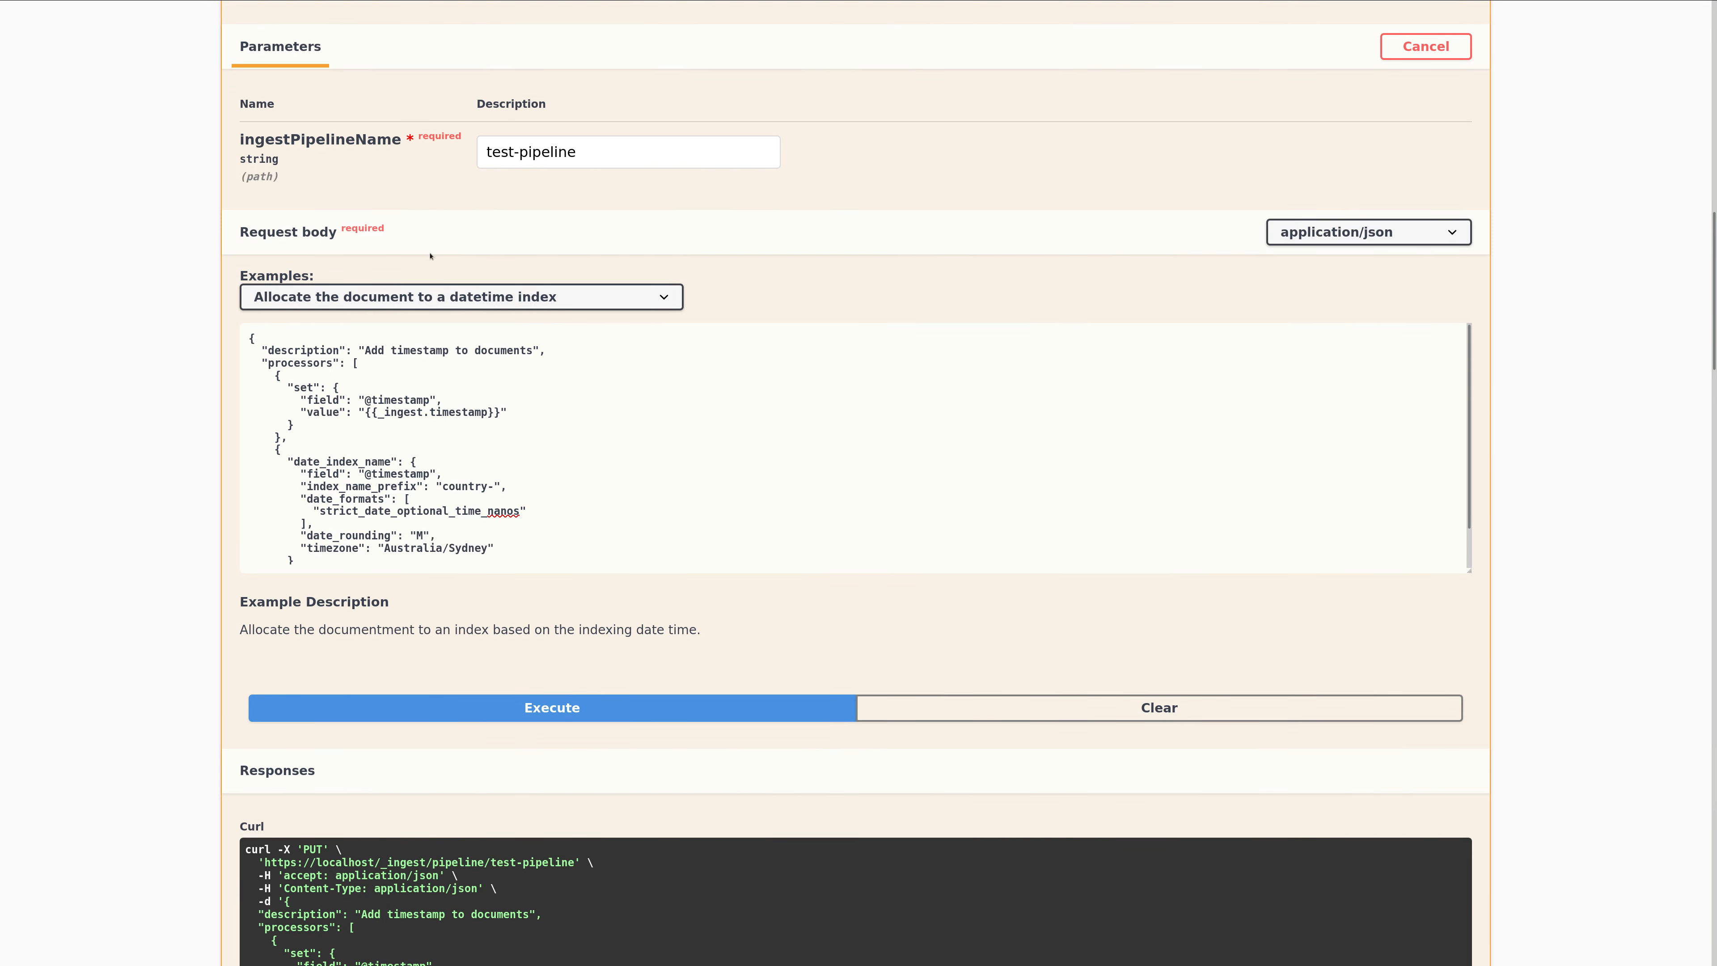
{"action": "scroll", "coordinate": [430, 256], "scroll_direction": "up", "scroll_amount": 3}
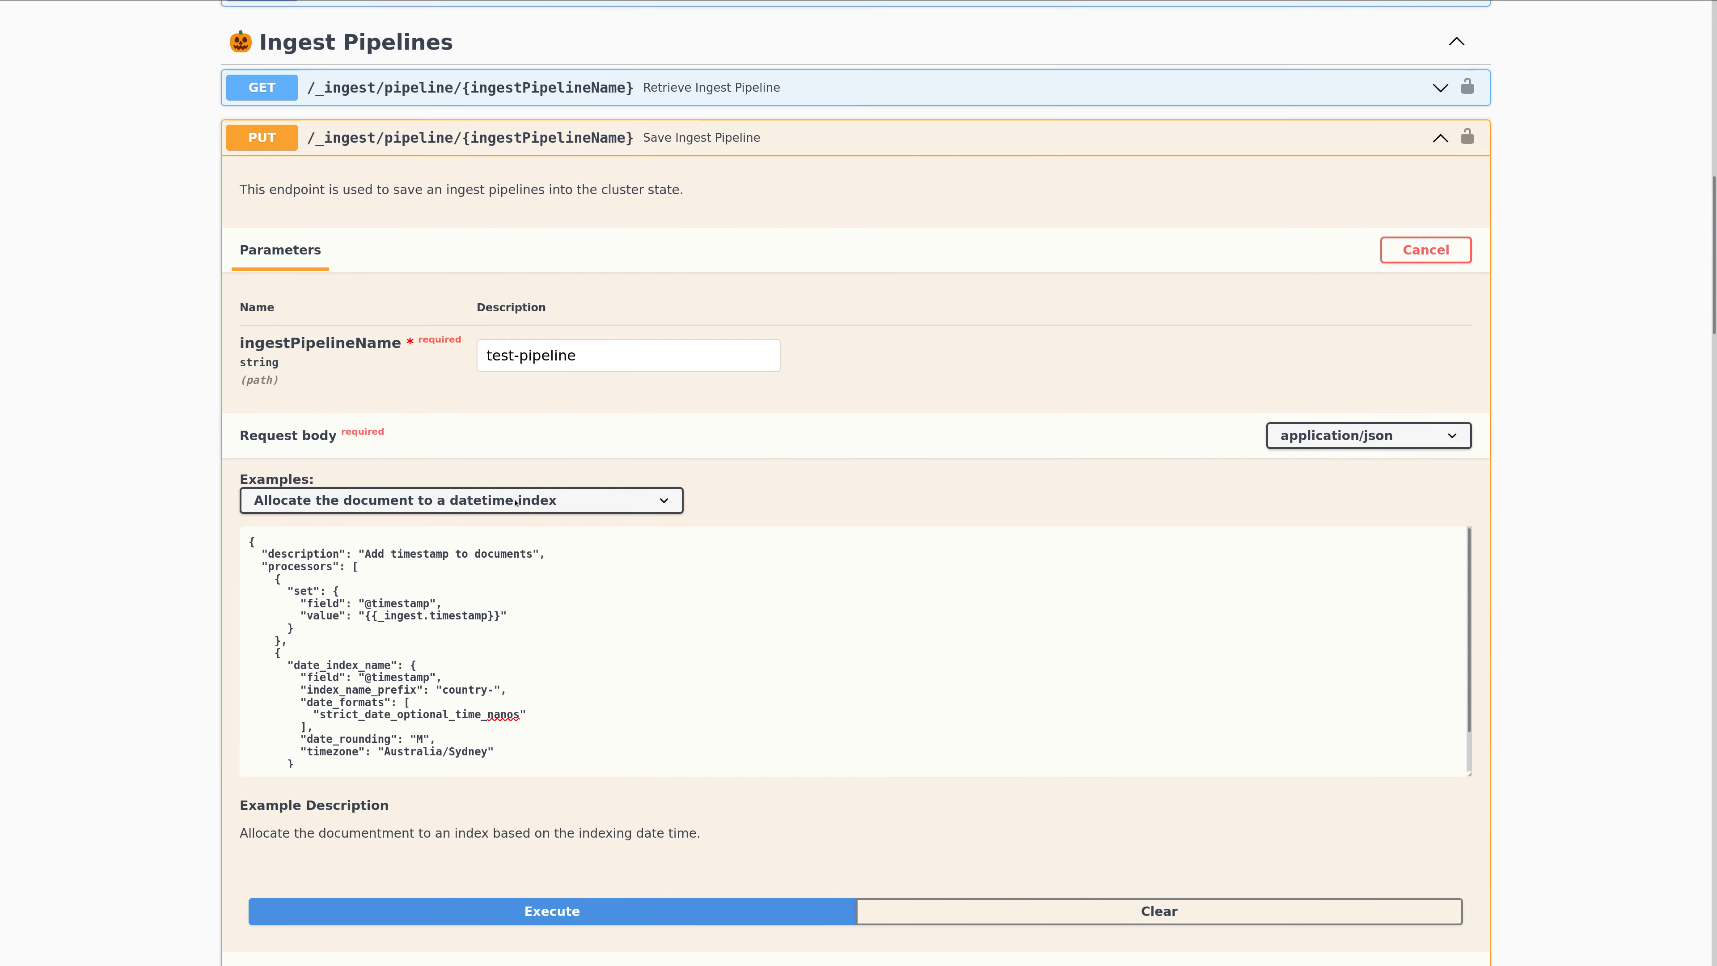
{"action": "left_click", "coordinate": [531, 136]}
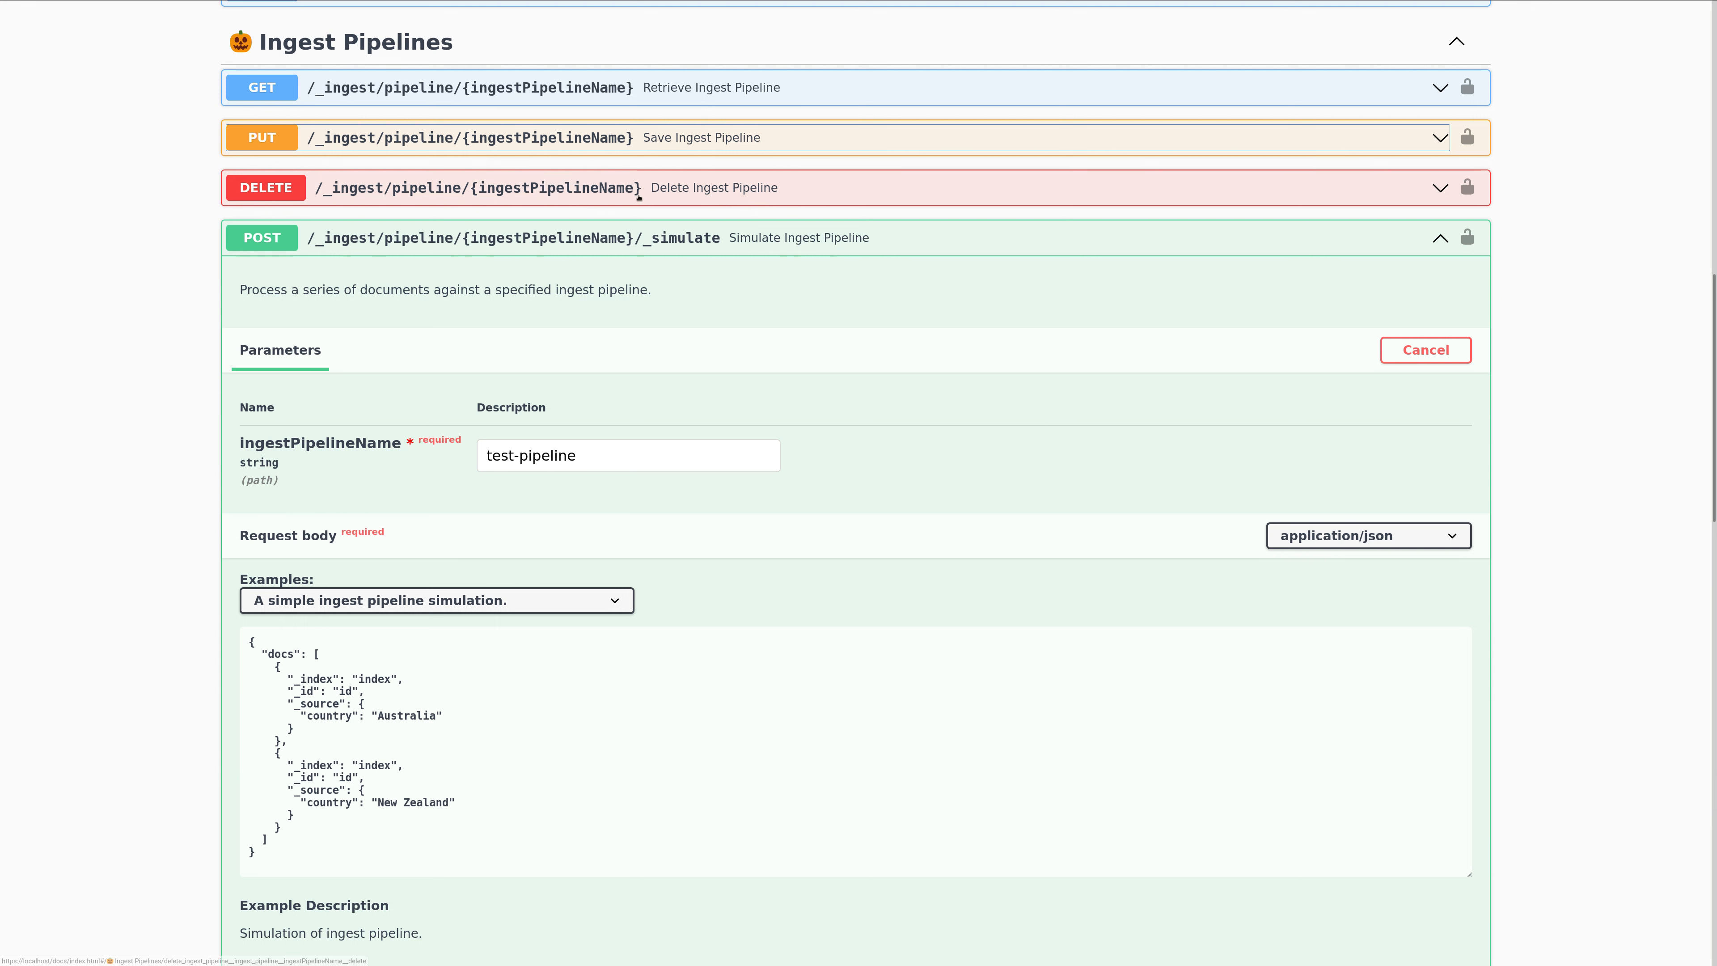
{"action": "left_click", "coordinate": [544, 239]}
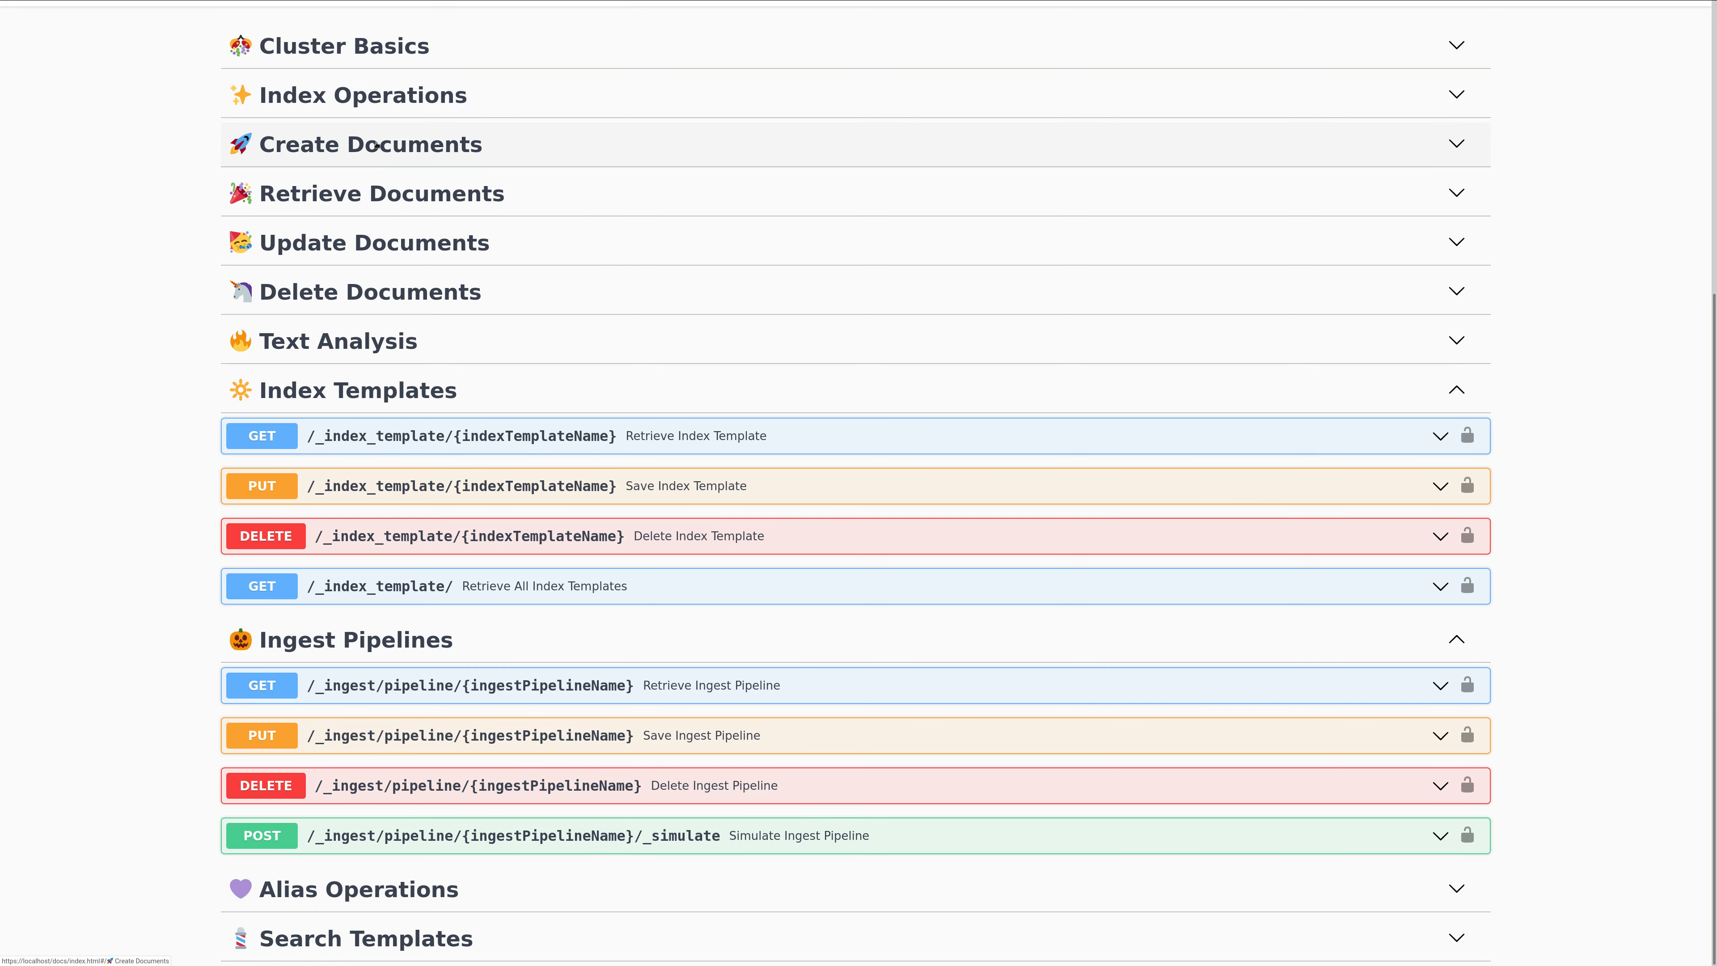
Make the Create Document Without Id endpoint editable under Create Documents and set its pipeline parameter to test-pipeline.
{"action": "left_click", "coordinate": [350, 148]}
{"action": "left_click", "coordinate": [434, 231]}
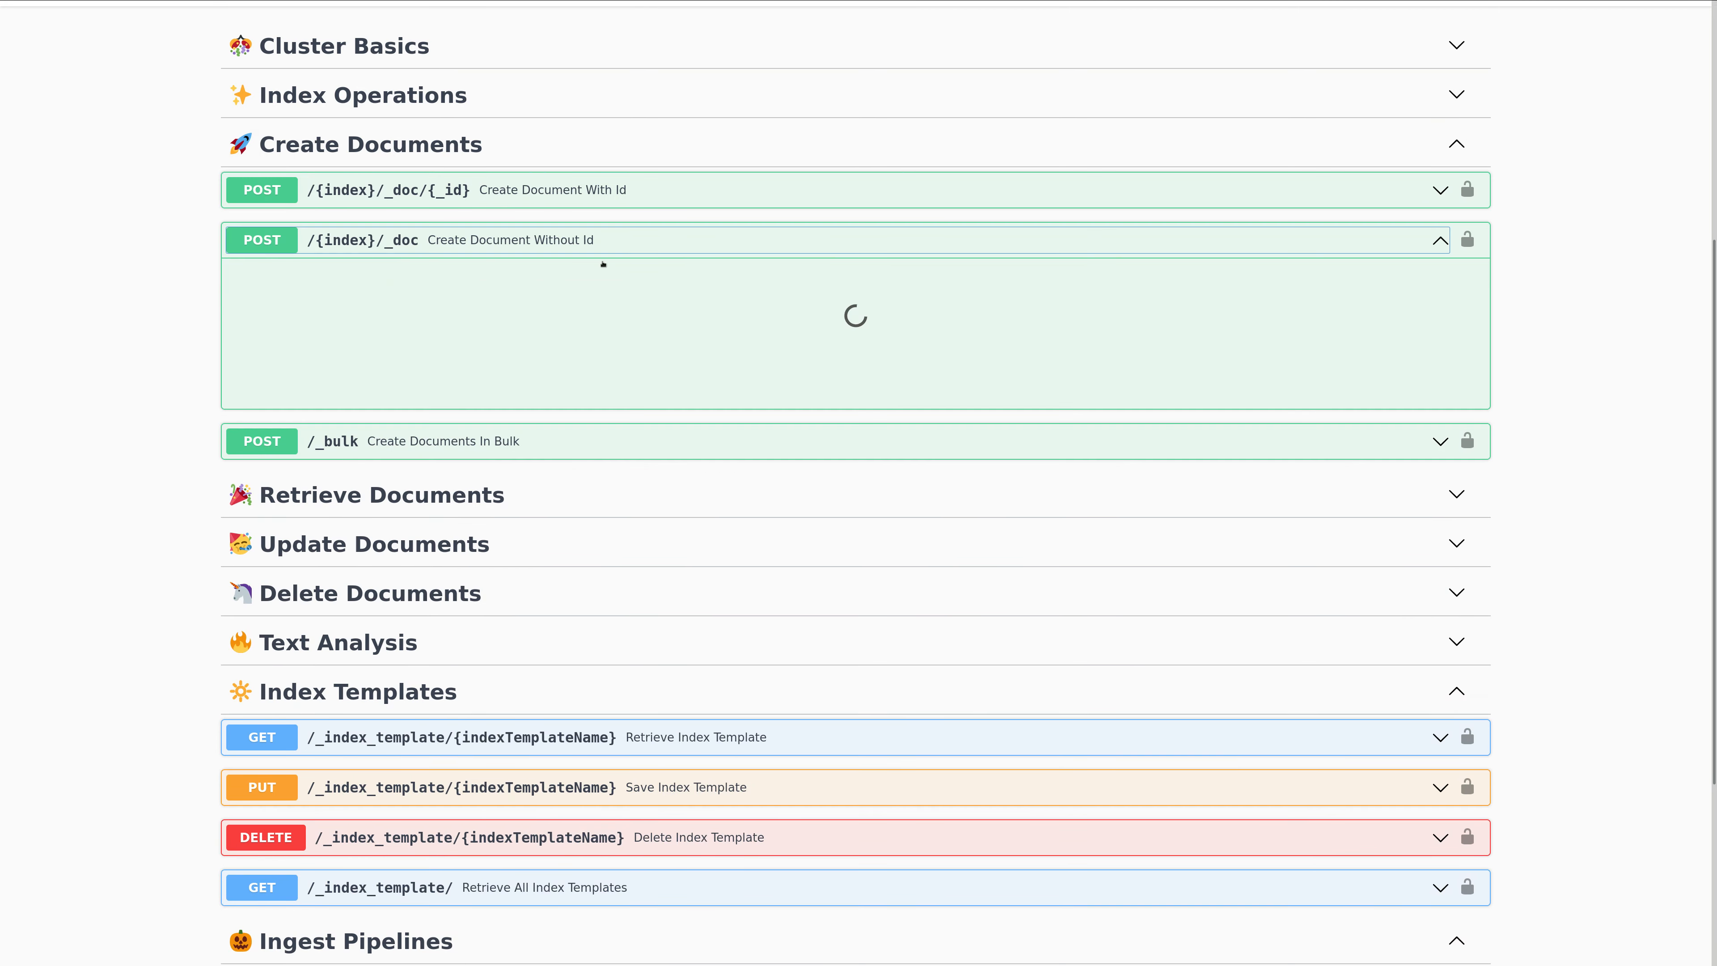
{"action": "left_click", "coordinate": [1378, 449]}
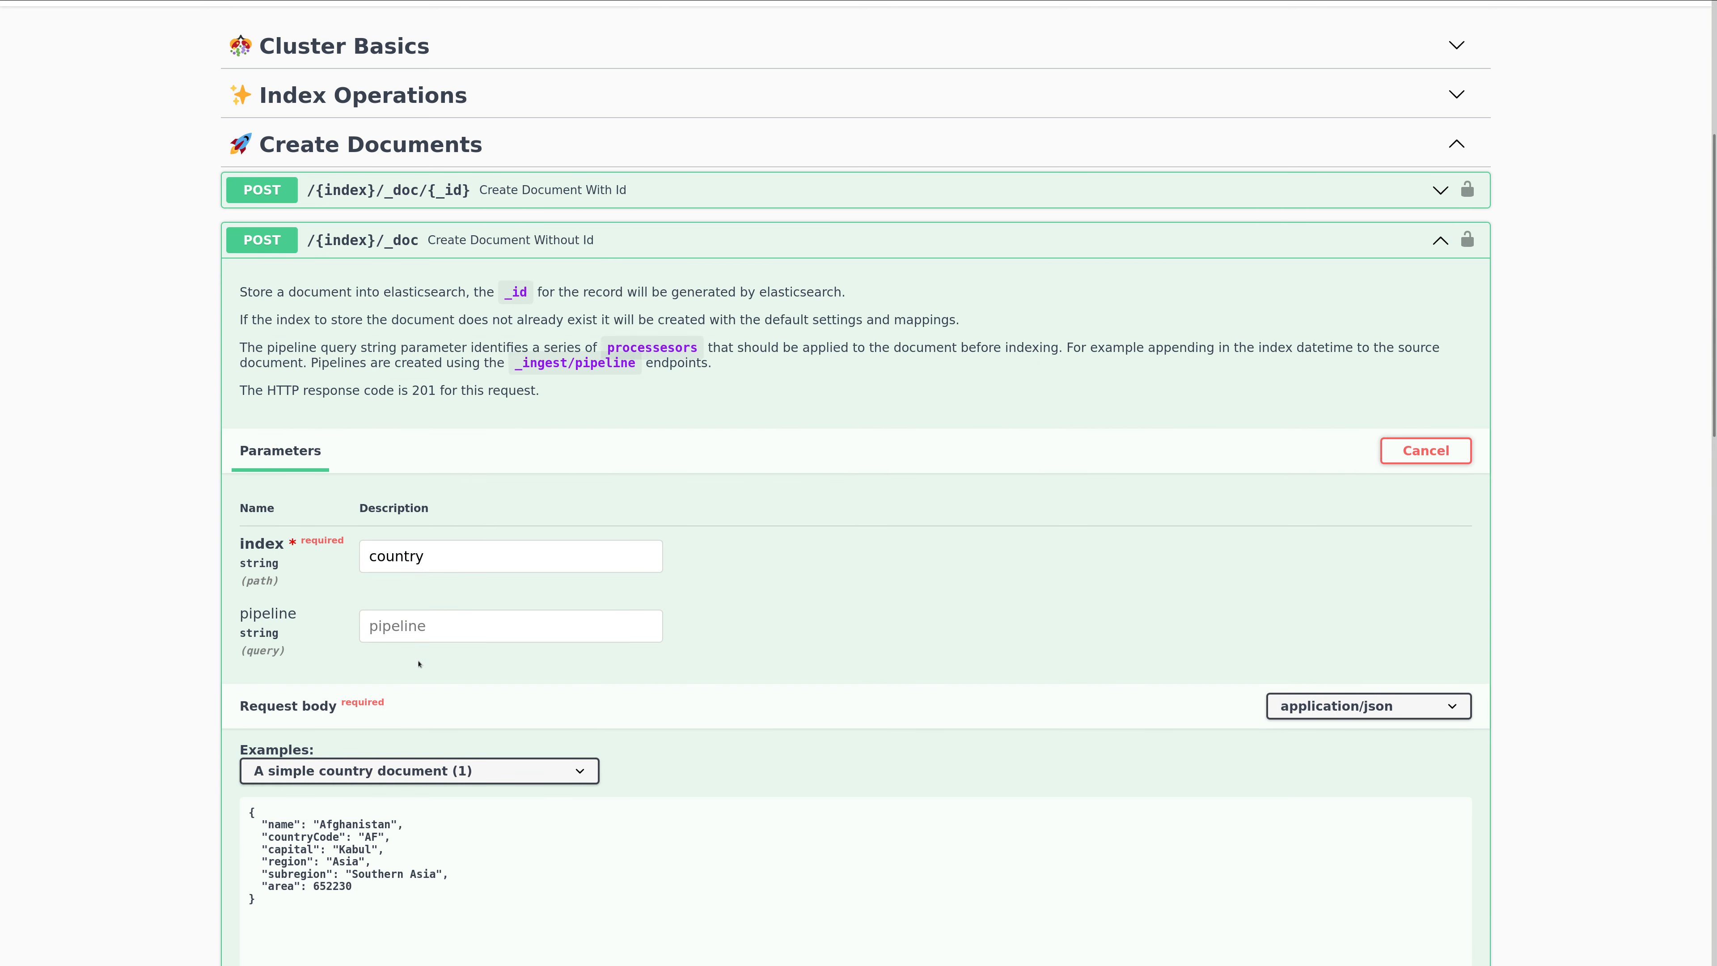
{"action": "type", "text": "test-pipeline"}
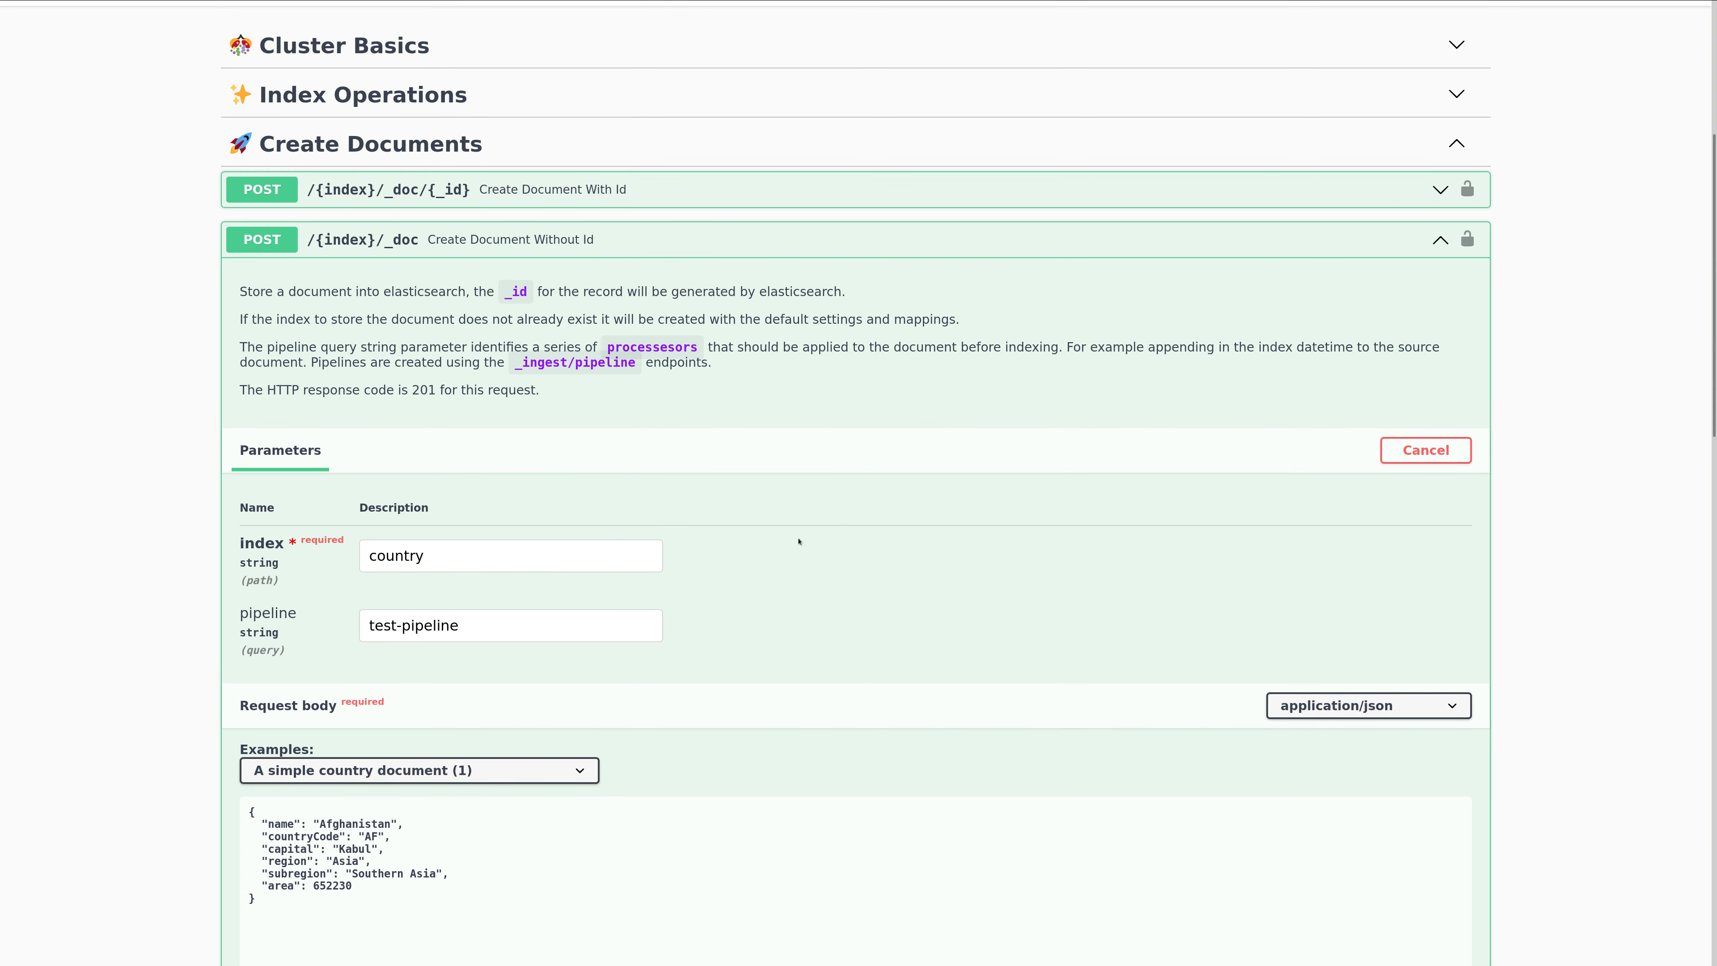
Execute the request to create the simple Afghanistan document with index country and check the server response.
{"action": "scroll", "coordinate": [797, 540], "scroll_direction": "down", "scroll_amount": 5}
{"action": "left_click", "coordinate": [647, 826]}
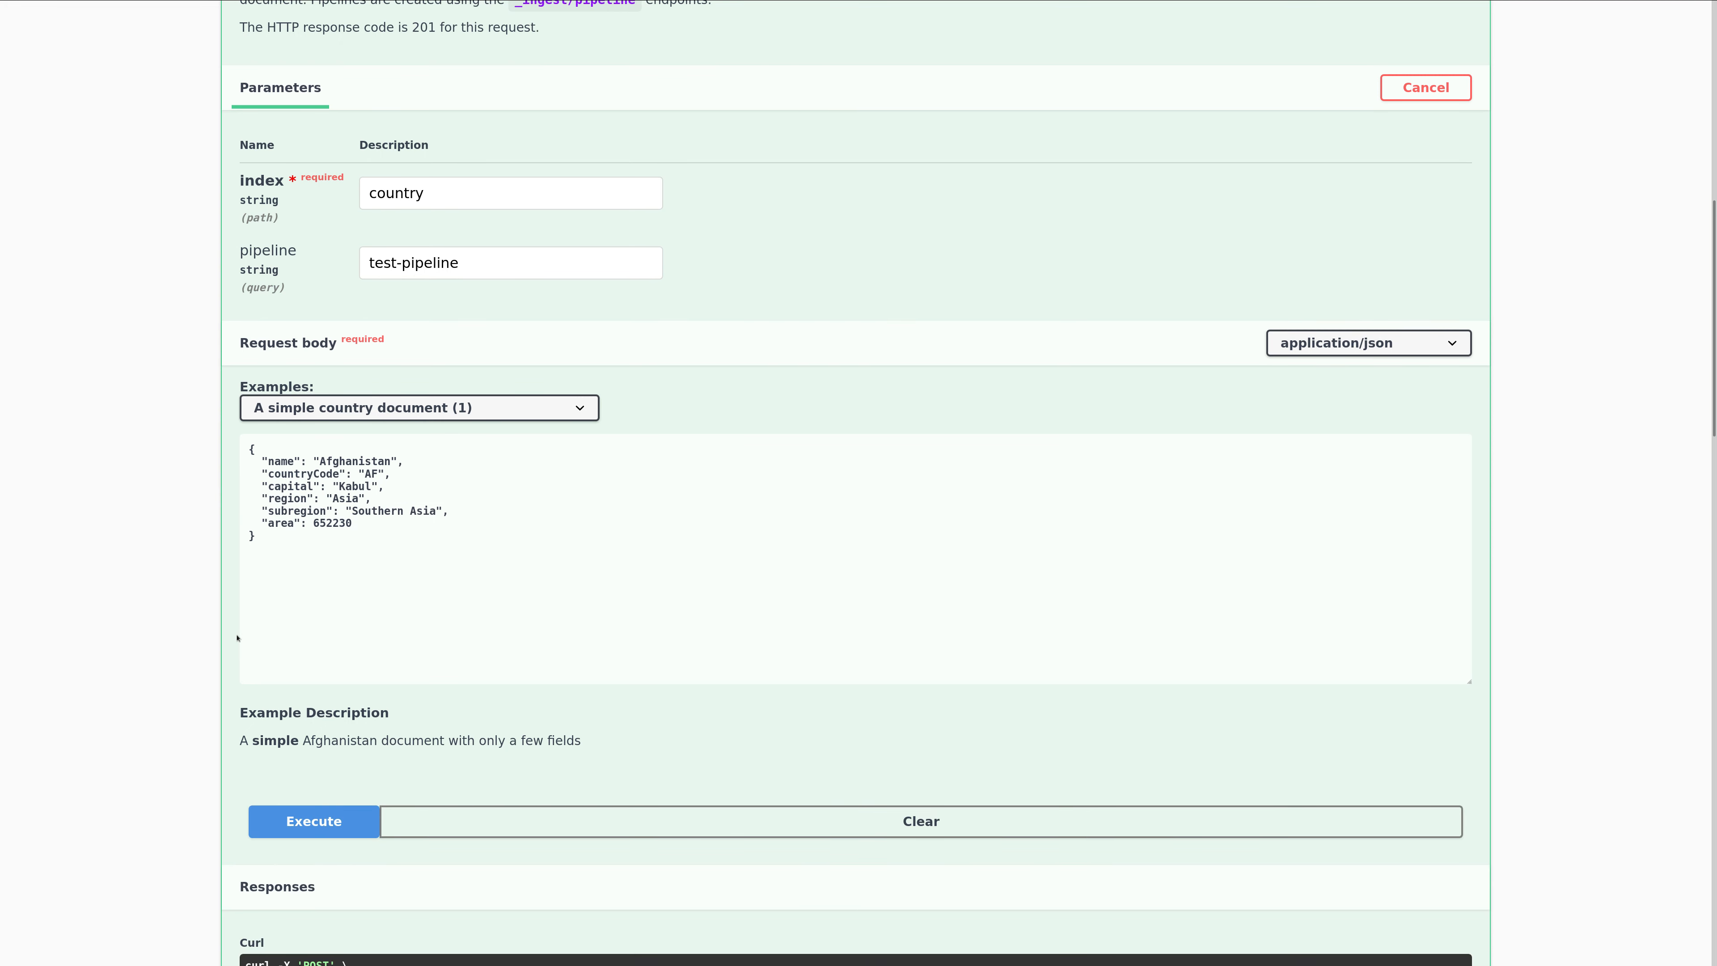
{"action": "scroll", "coordinate": [237, 637], "scroll_direction": "down", "scroll_amount": 12}
{"action": "scroll", "coordinate": [434, 402], "scroll_direction": "down", "scroll_amount": 1}
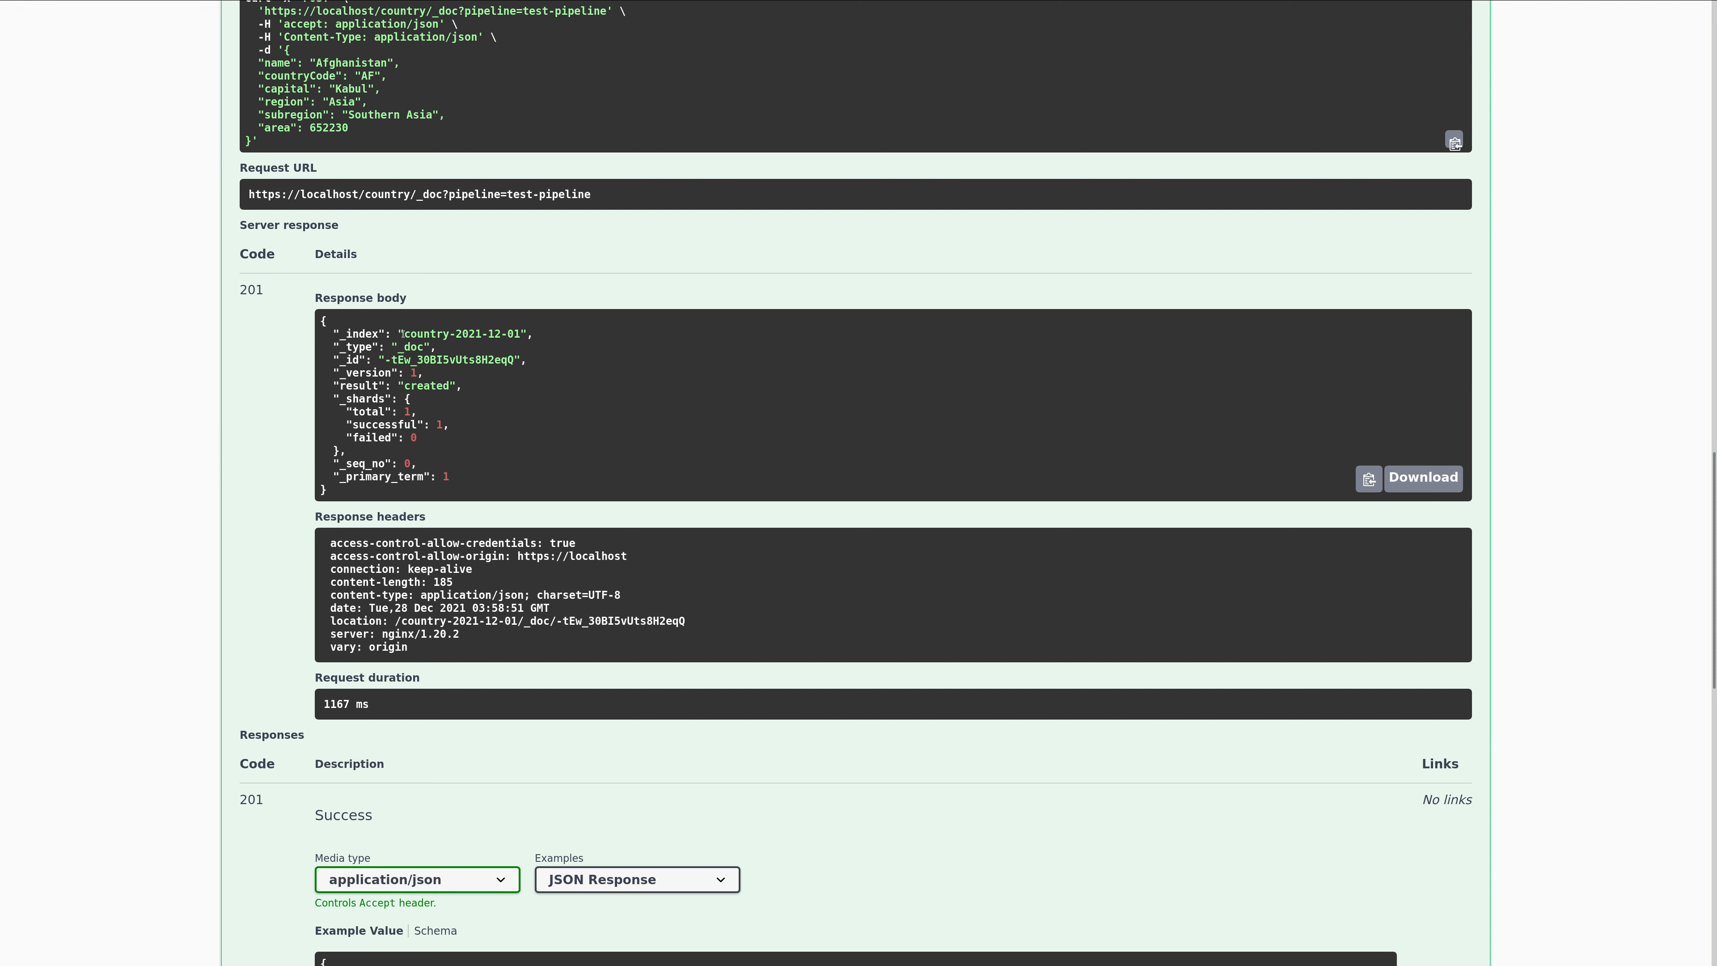
Compare the created document's _index value with the index and pipeline names in the request URL.
{"action": "left_click_drag", "start_coordinate": [405, 333], "coordinate": [519, 334]}
{"action": "double_click", "coordinate": [376, 195]}
{"action": "double_click", "coordinate": [477, 195]}
{"action": "left_click_drag", "start_coordinate": [404, 336], "coordinate": [520, 334]}
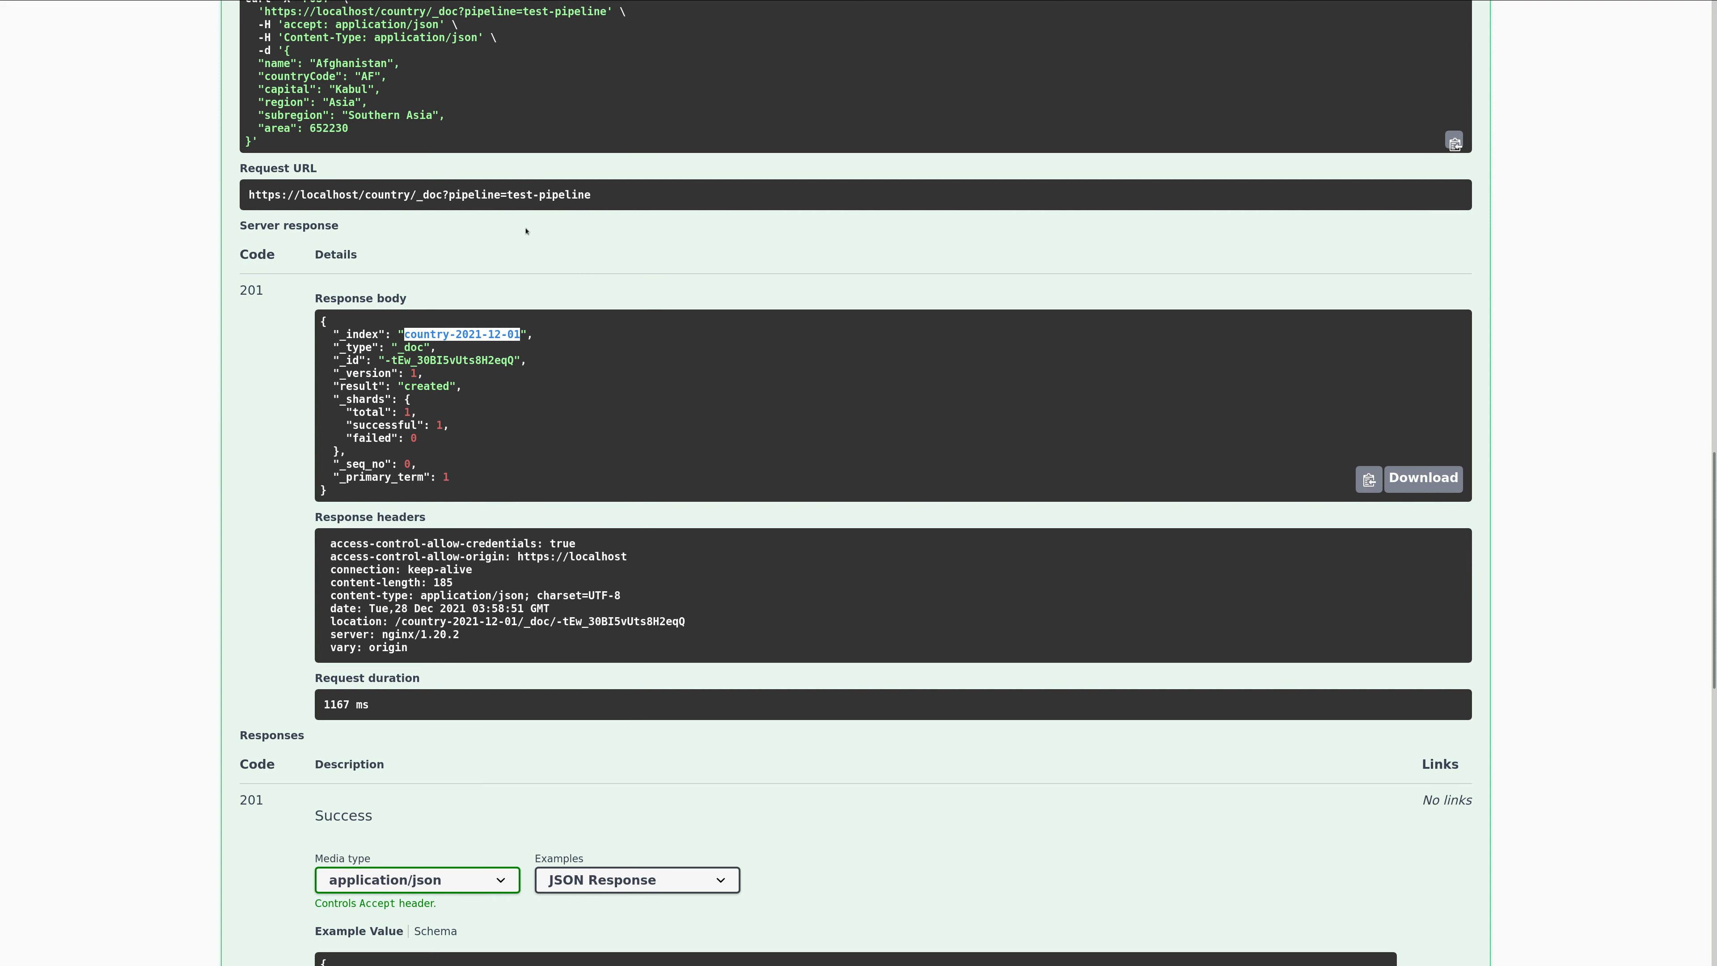
Load the example "A simple country document (2)" and execute the request to create the Bahamas document through test-pipeline.
{"action": "scroll", "coordinate": [293, 210], "scroll_direction": "up", "scroll_amount": 5}
{"action": "scroll", "coordinate": [293, 210], "scroll_direction": "up", "scroll_amount": 4}
{"action": "left_click", "coordinate": [444, 109]}
{"action": "left_click", "coordinate": [443, 150]}
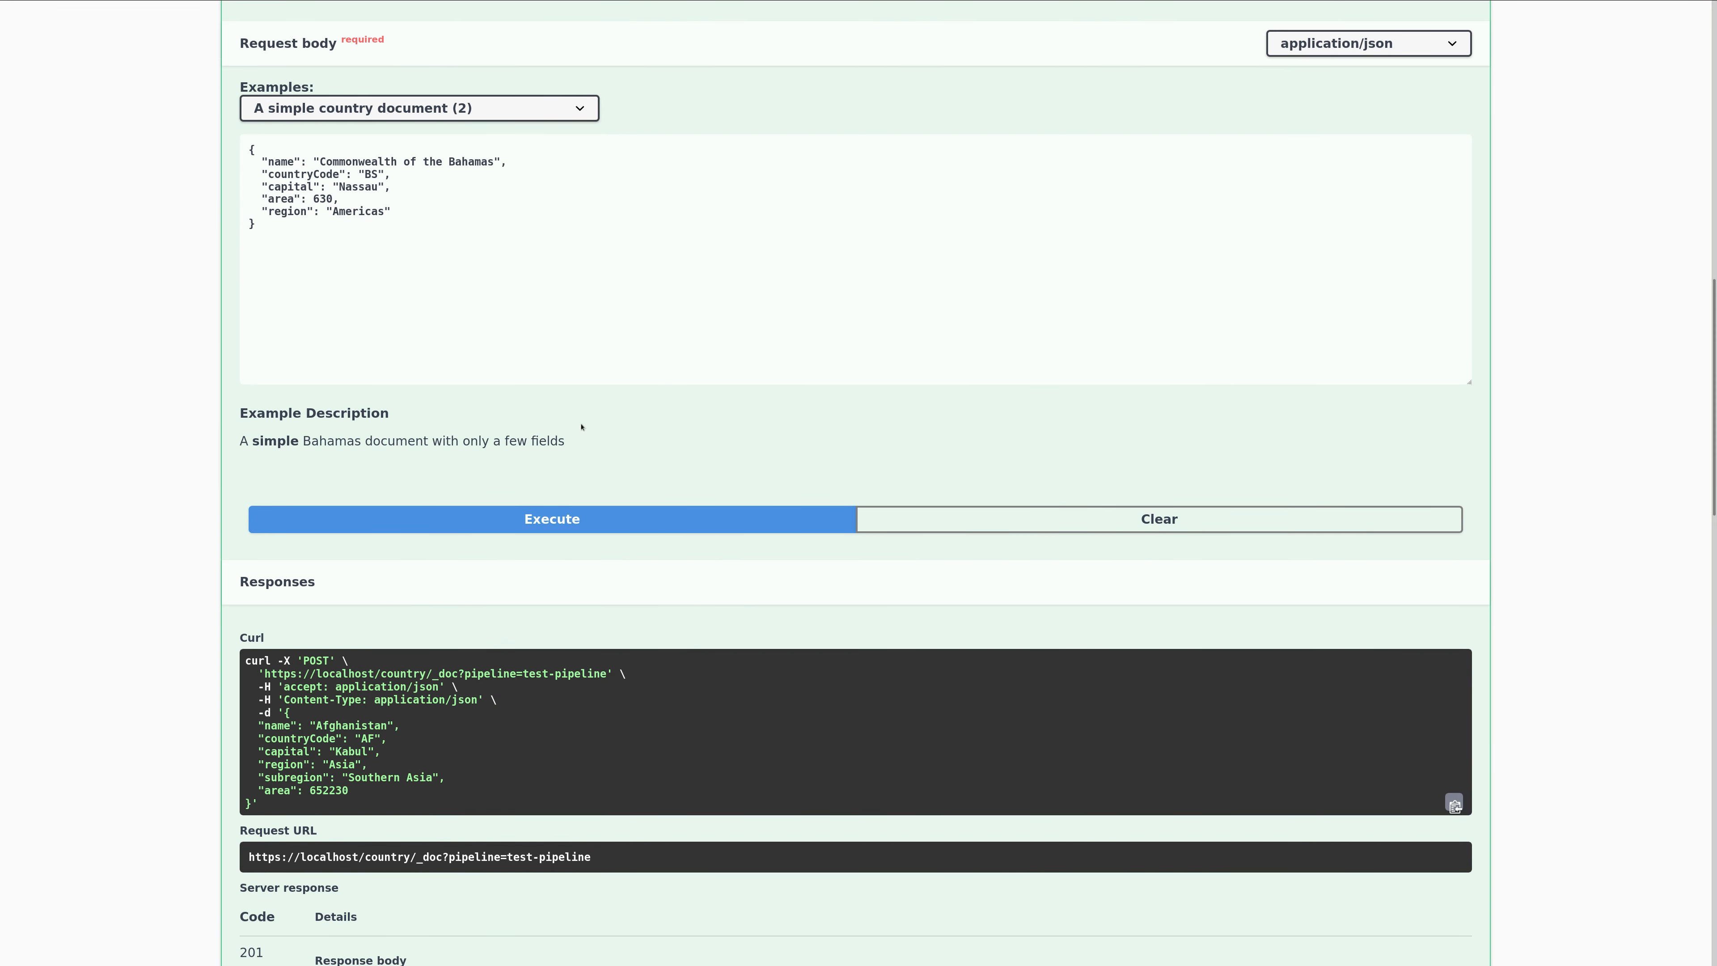
{"action": "left_click", "coordinate": [547, 521]}
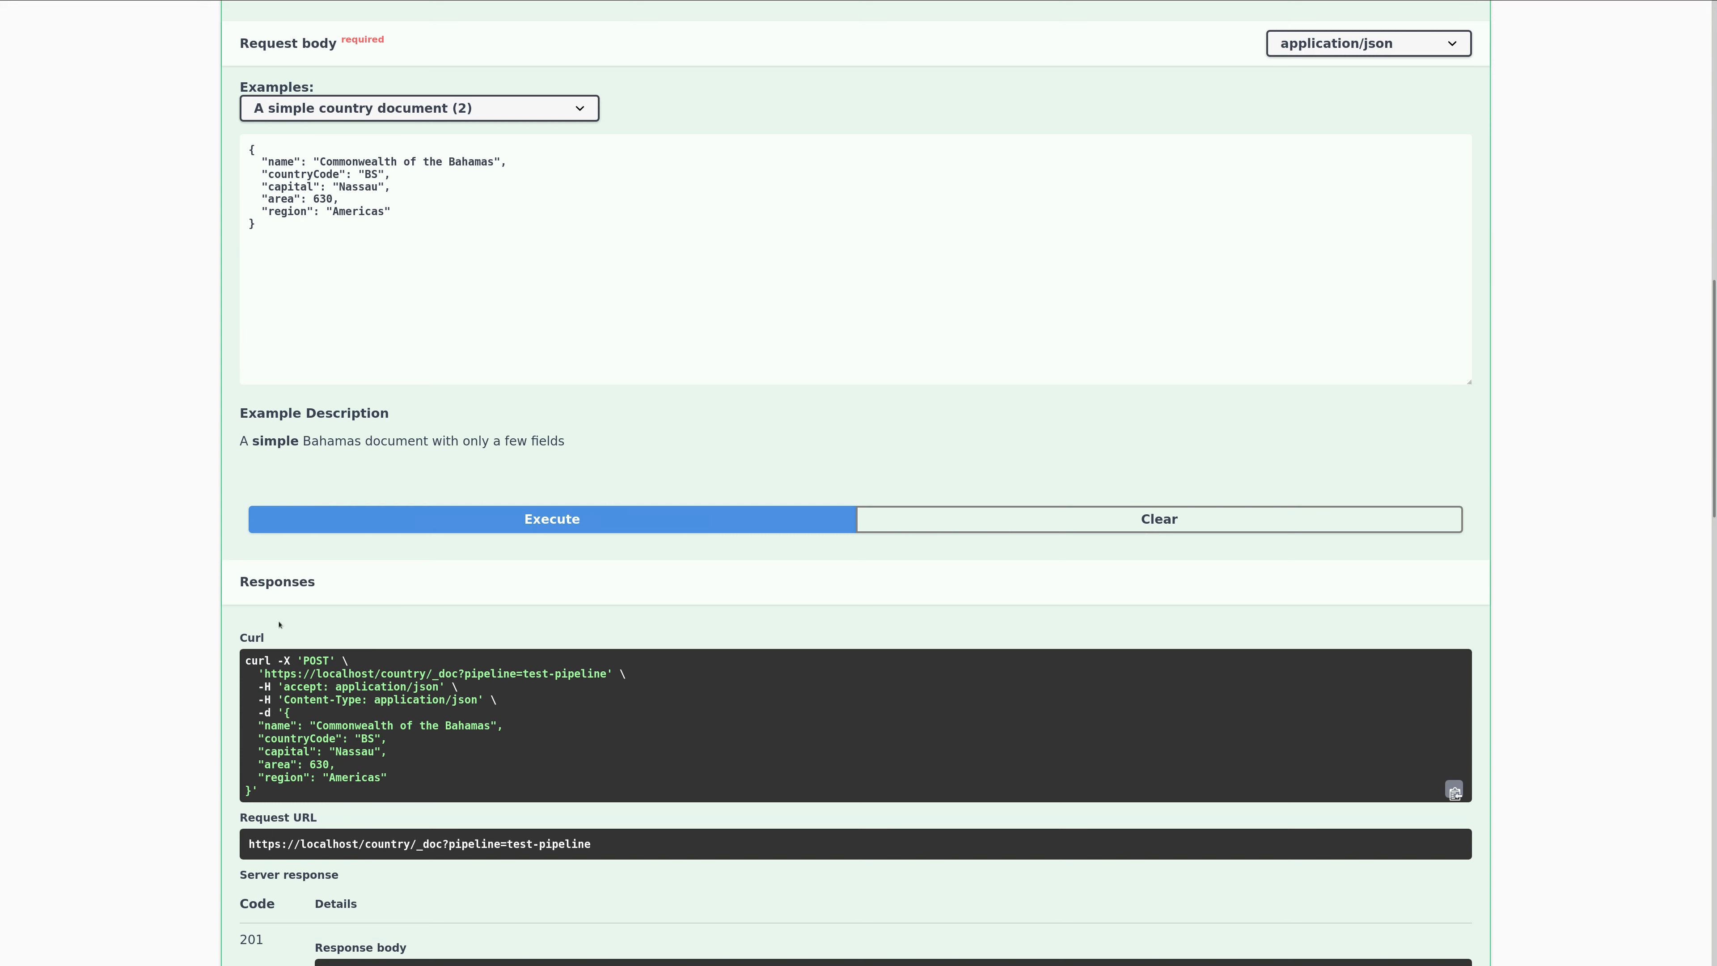
{"action": "scroll", "coordinate": [279, 624], "scroll_direction": "down", "scroll_amount": 5}
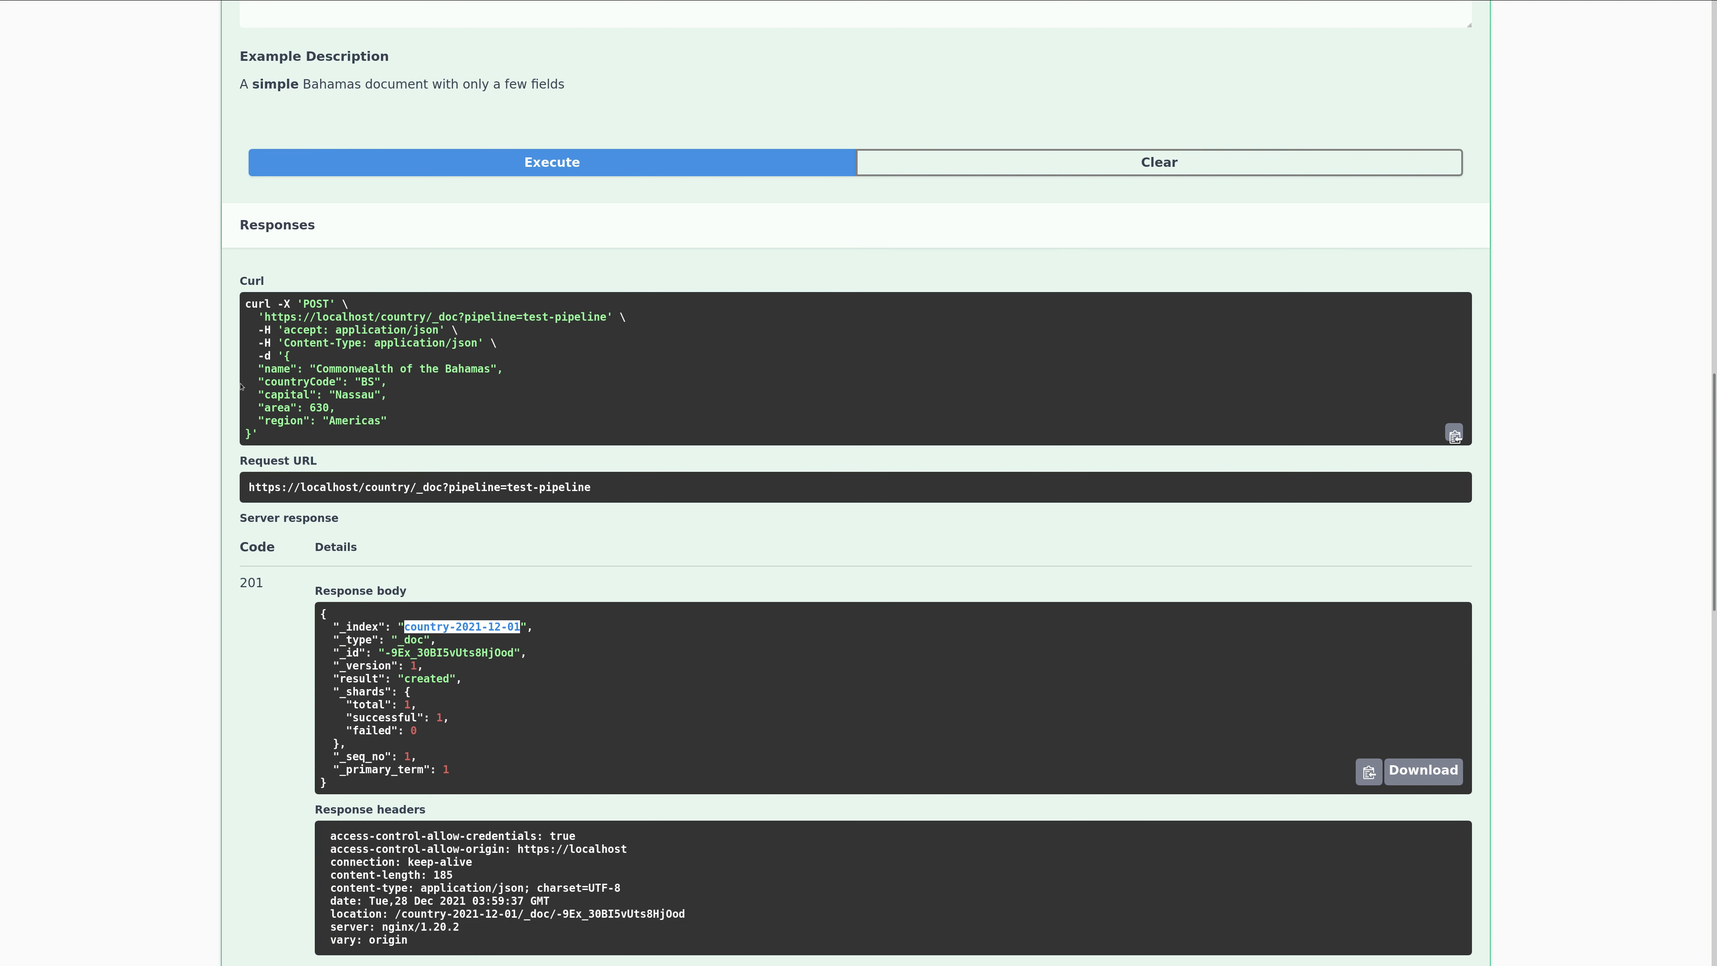
Return to the Create Documents section heading and collapse the section.
{"action": "scroll", "coordinate": [244, 489], "scroll_direction": "up", "scroll_amount": 15}
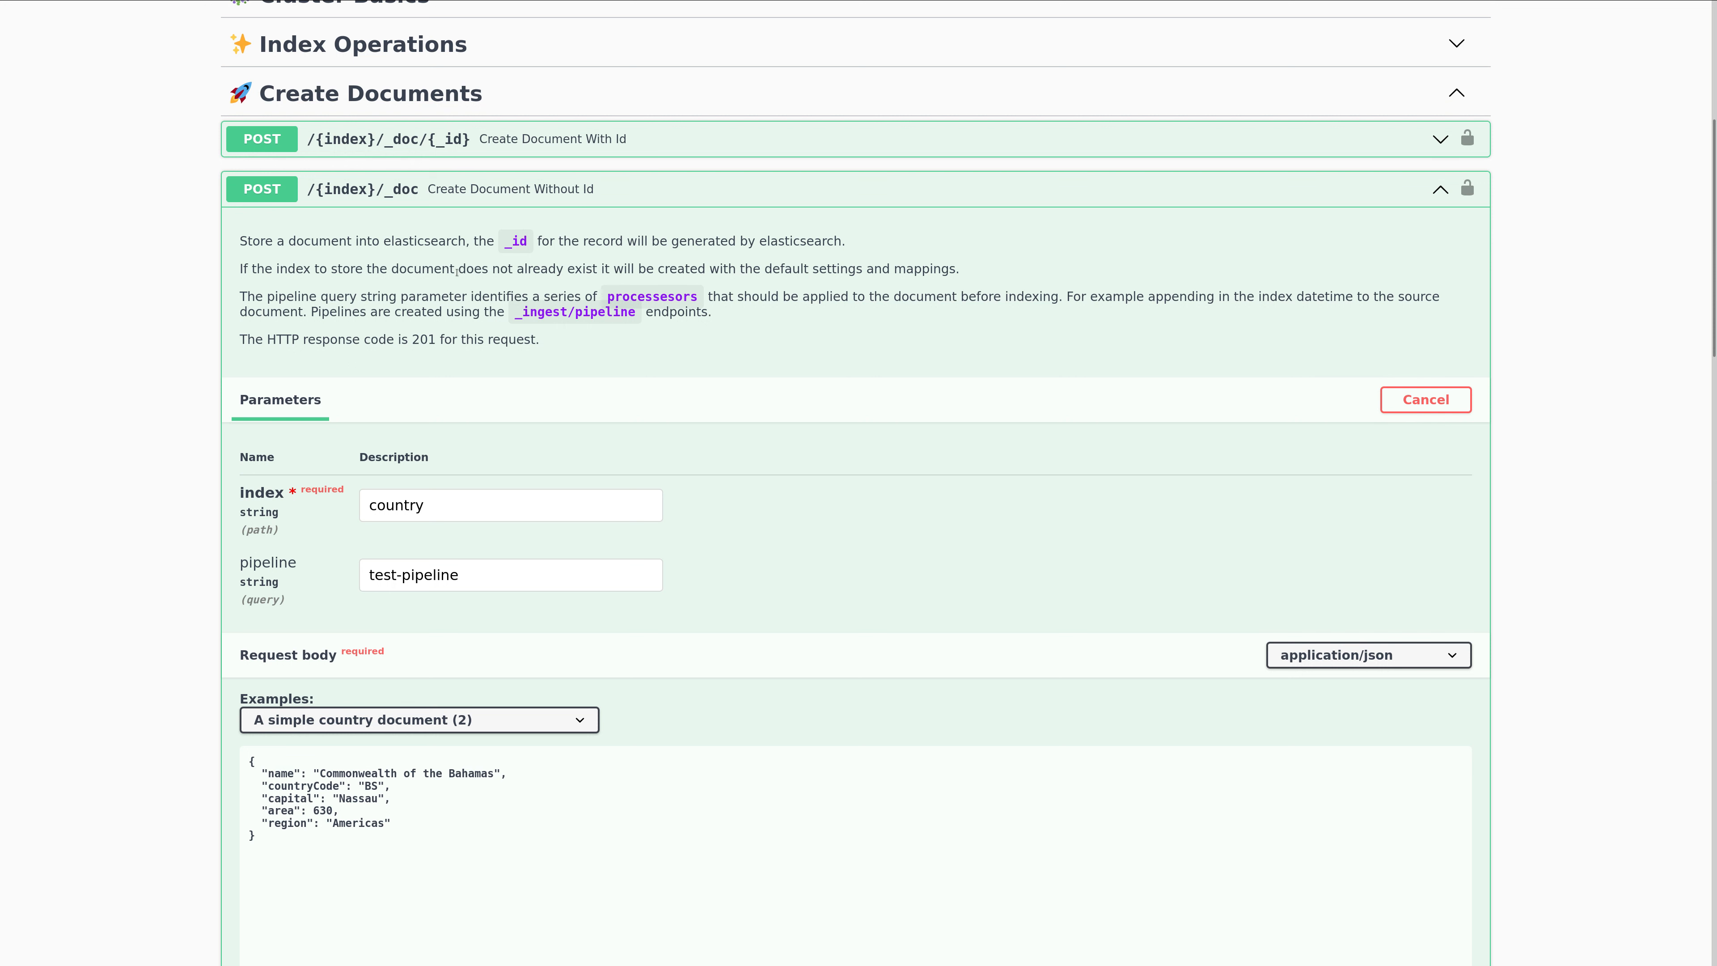
{"action": "scroll", "coordinate": [457, 270], "scroll_direction": "up", "scroll_amount": 1}
{"action": "scroll", "coordinate": [420, 319], "scroll_direction": "up", "scroll_amount": 5}
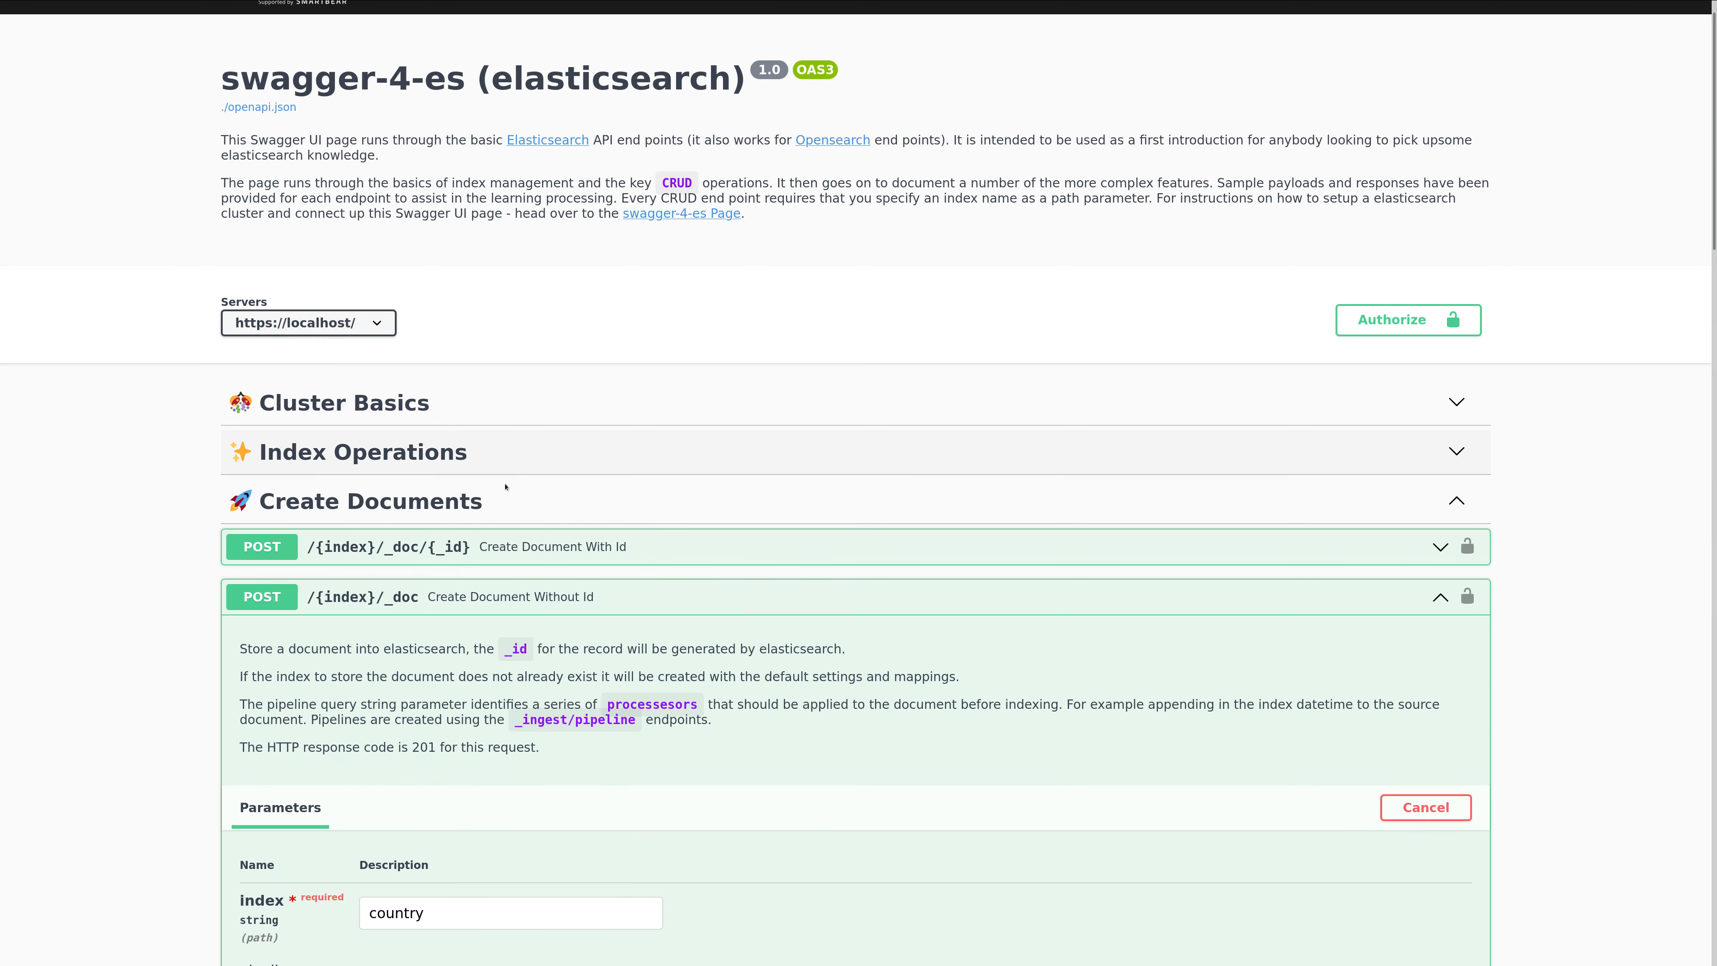
{"action": "left_click", "coordinate": [495, 506]}
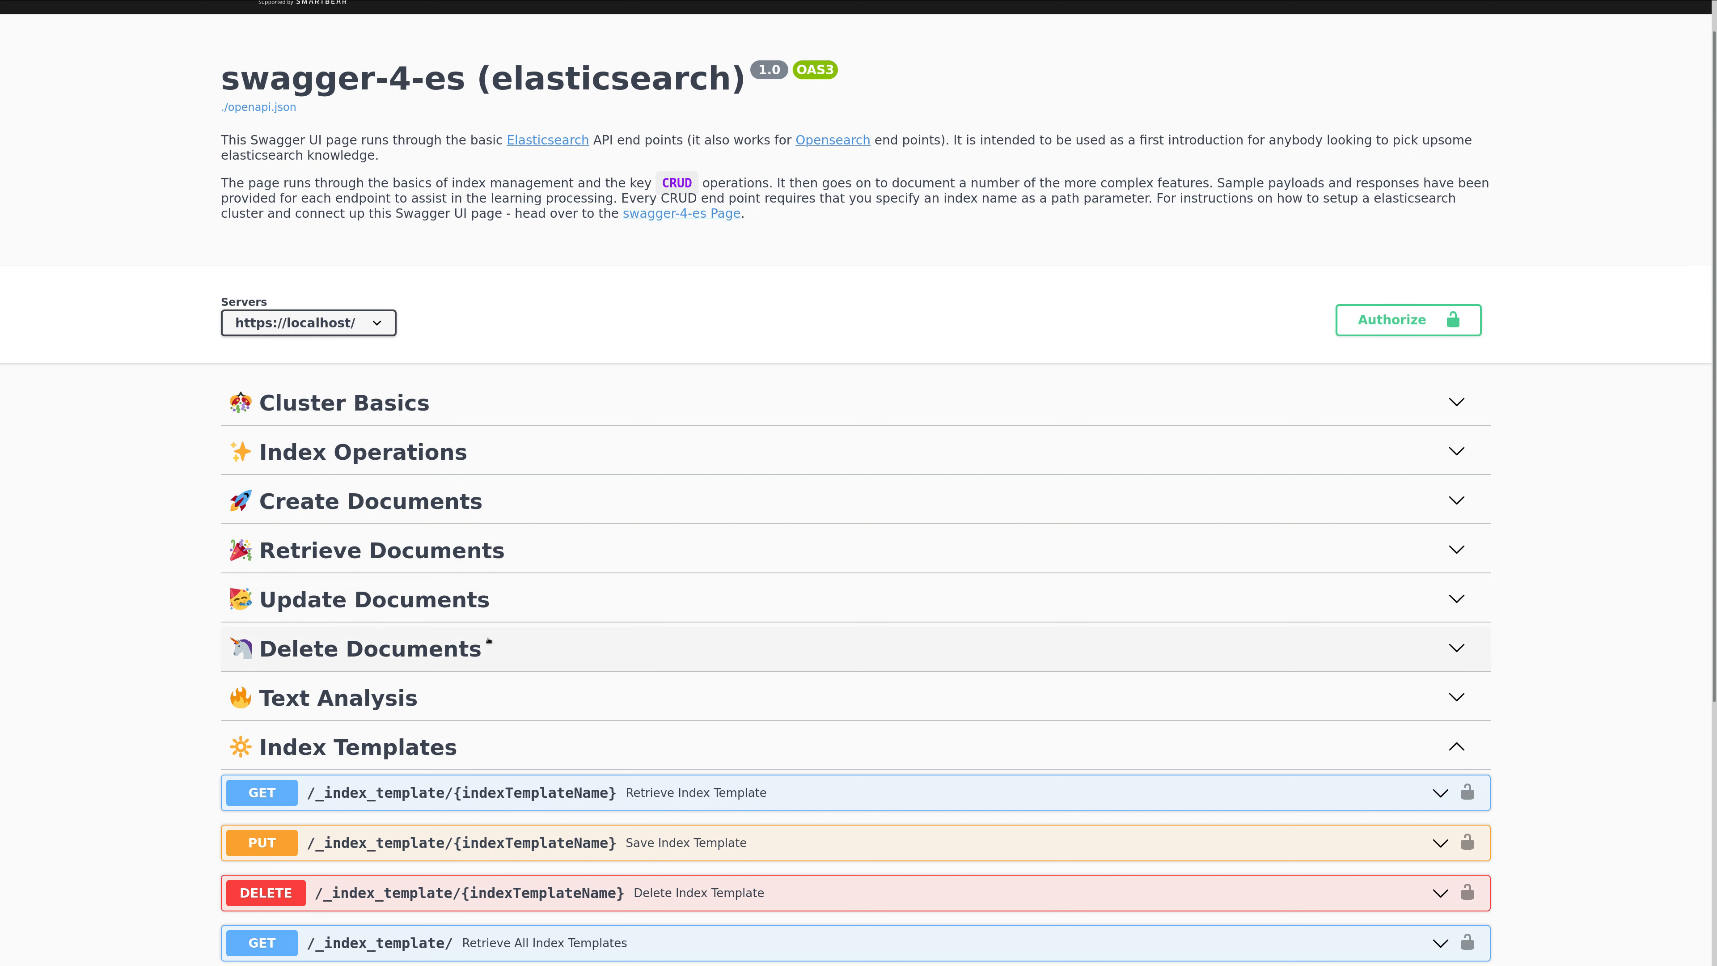
Make the Retrieve Documents By Search endpoint editable under Retrieve Documents and set its index parameter to countries.
{"action": "left_click", "coordinate": [411, 553]}
{"action": "left_click", "coordinate": [1371, 652]}
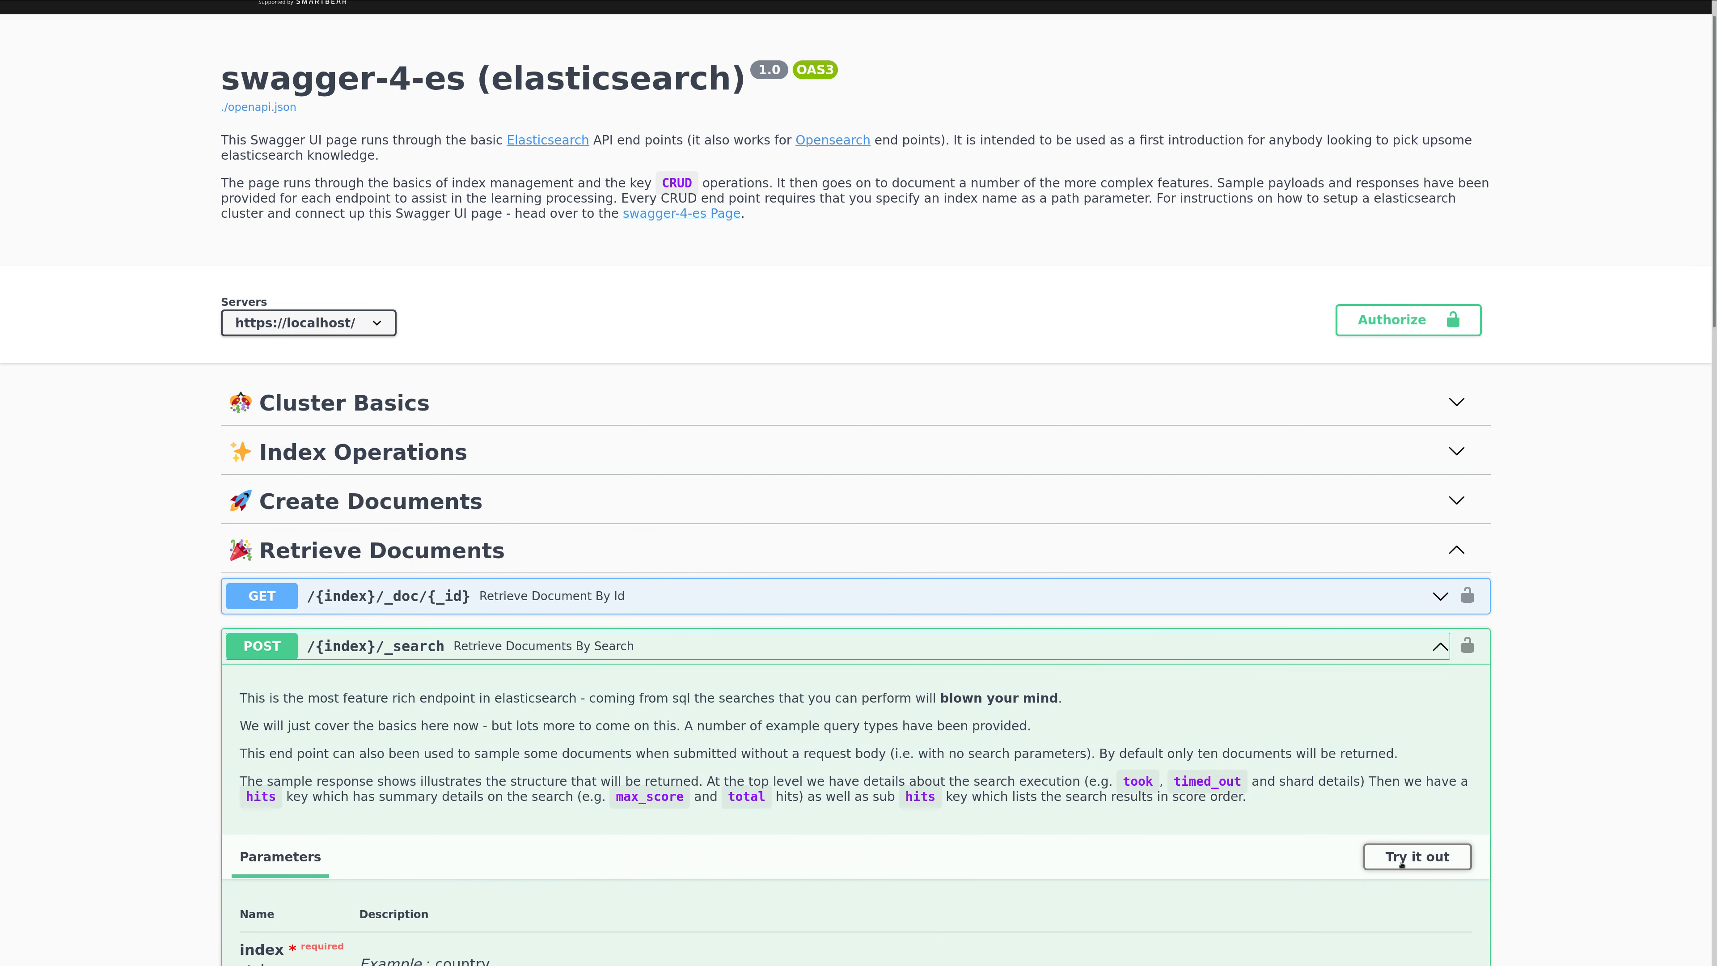
{"action": "left_click", "coordinate": [1417, 856]}
{"action": "scroll", "coordinate": [417, 617], "scroll_direction": "down", "scroll_amount": 5}
{"action": "left_click", "coordinate": [417, 616]}
{"action": "type", "text": "ies"}
{"action": "key", "text": "Delete"}
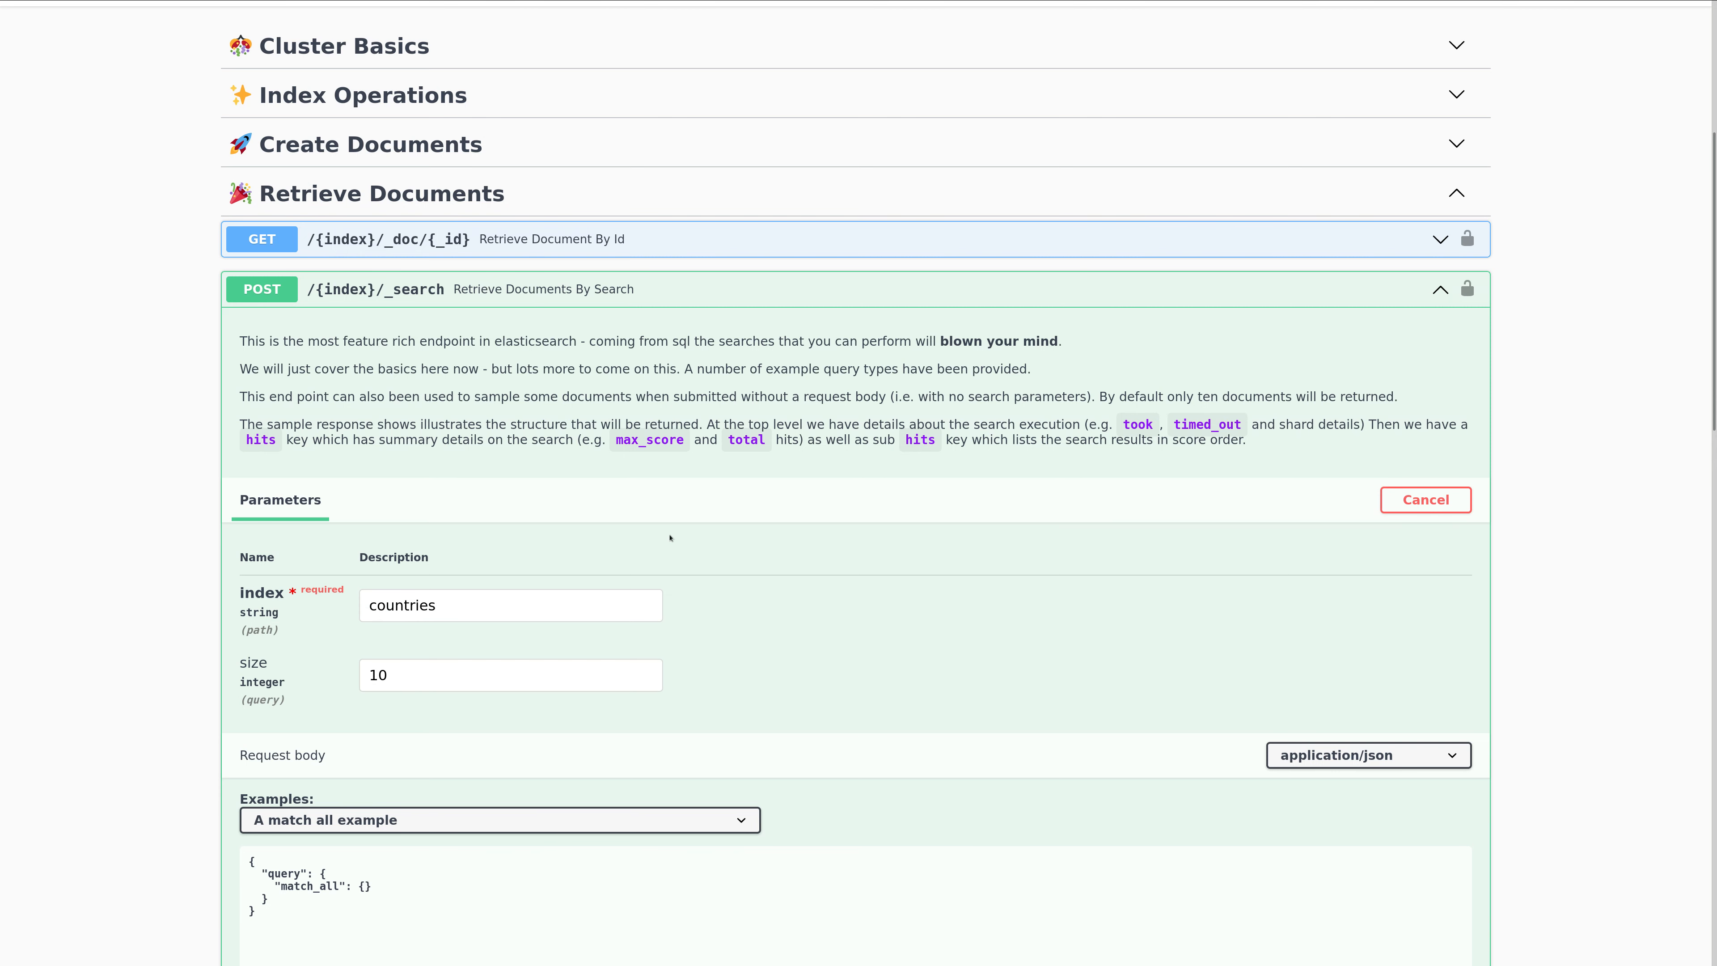
Execute the match all search on the countries index and go to the server response.
{"action": "scroll", "coordinate": [711, 572], "scroll_direction": "down", "scroll_amount": 1}
{"action": "scroll", "coordinate": [711, 572], "scroll_direction": "down", "scroll_amount": 5}
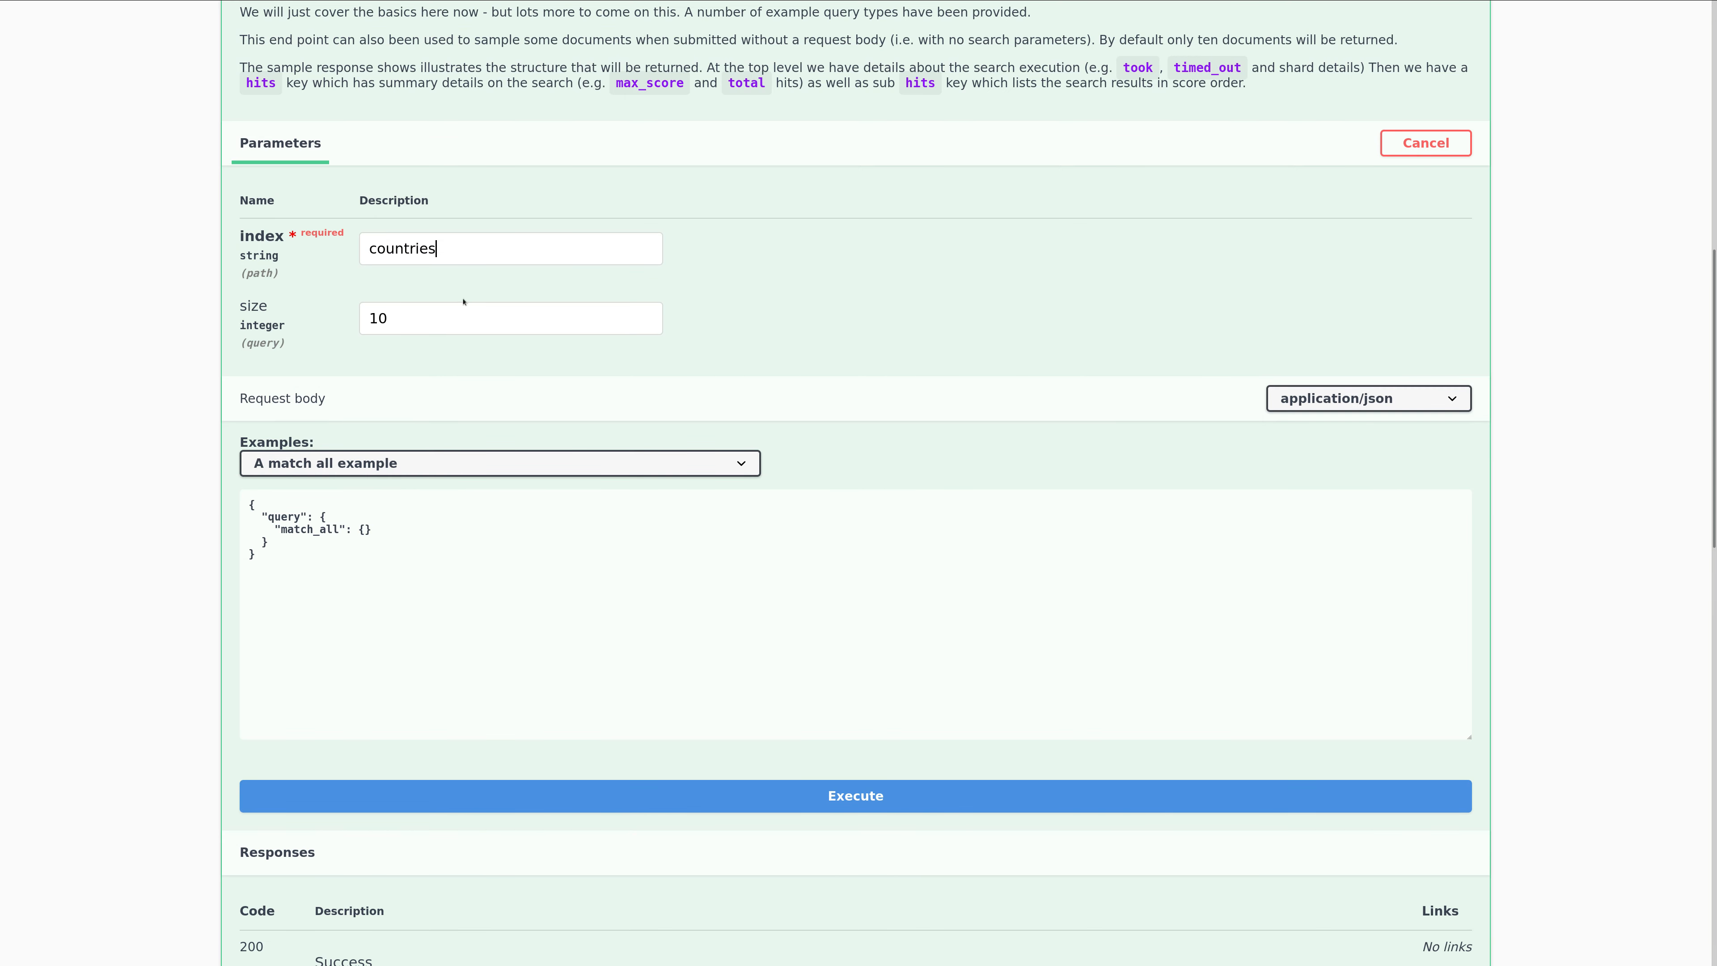
{"action": "left_click", "coordinate": [756, 802]}
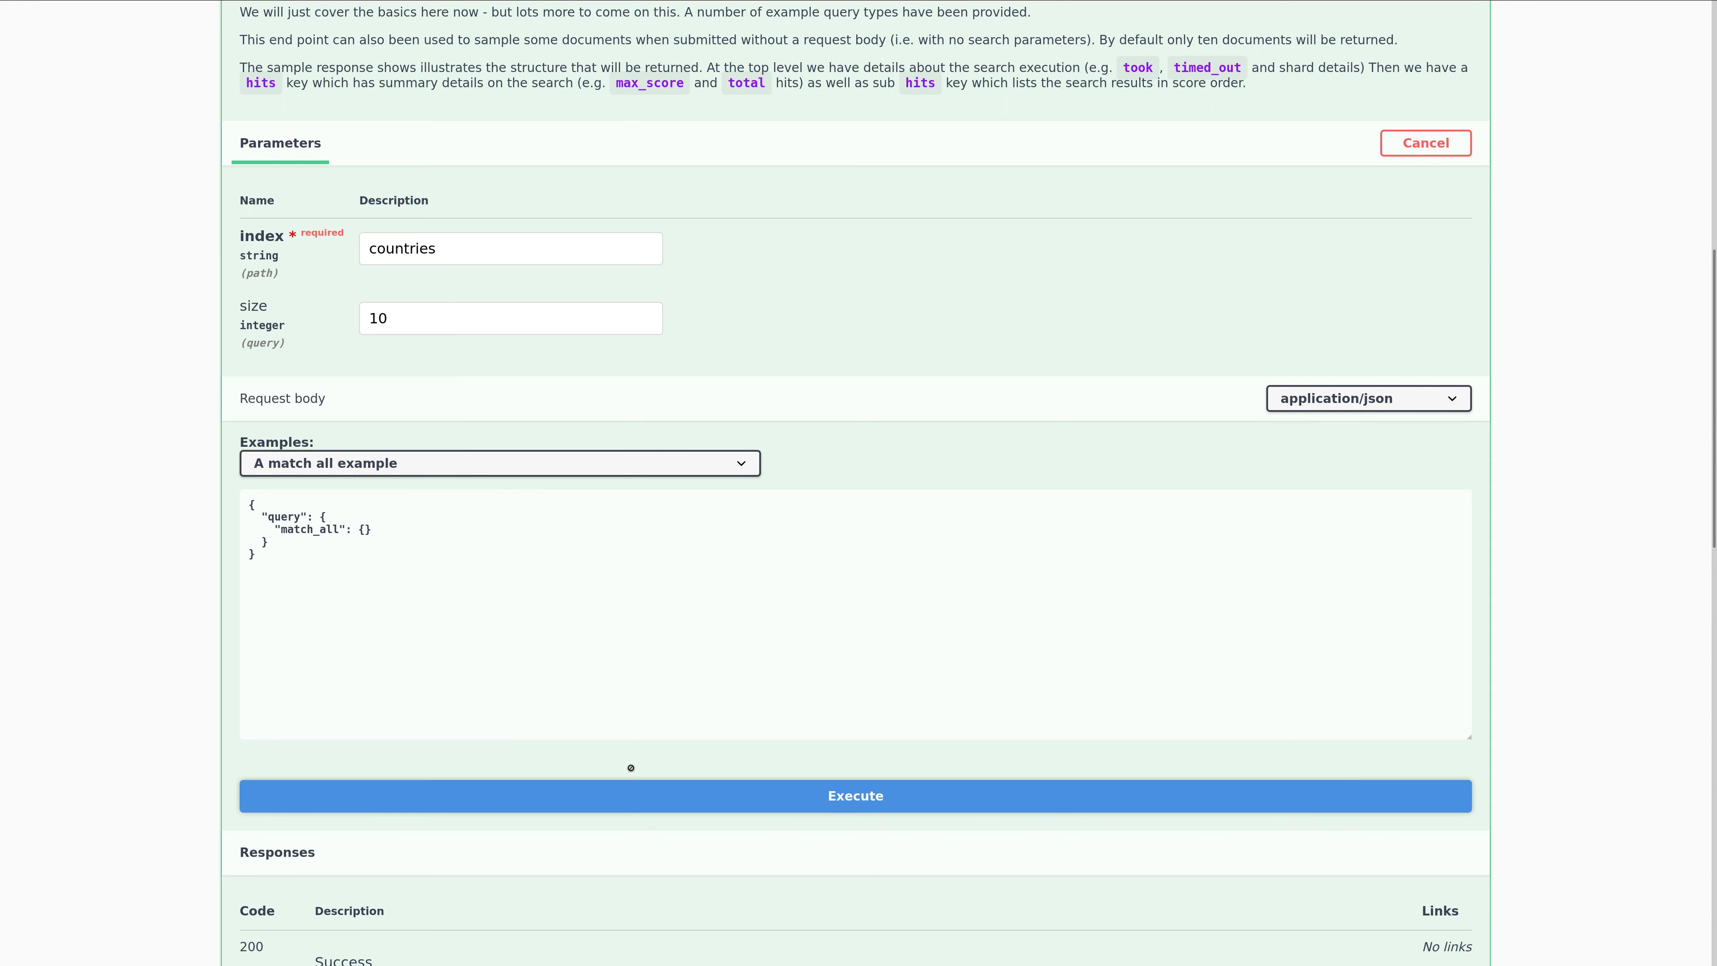
{"action": "scroll", "coordinate": [181, 606], "scroll_direction": "down", "scroll_amount": 2}
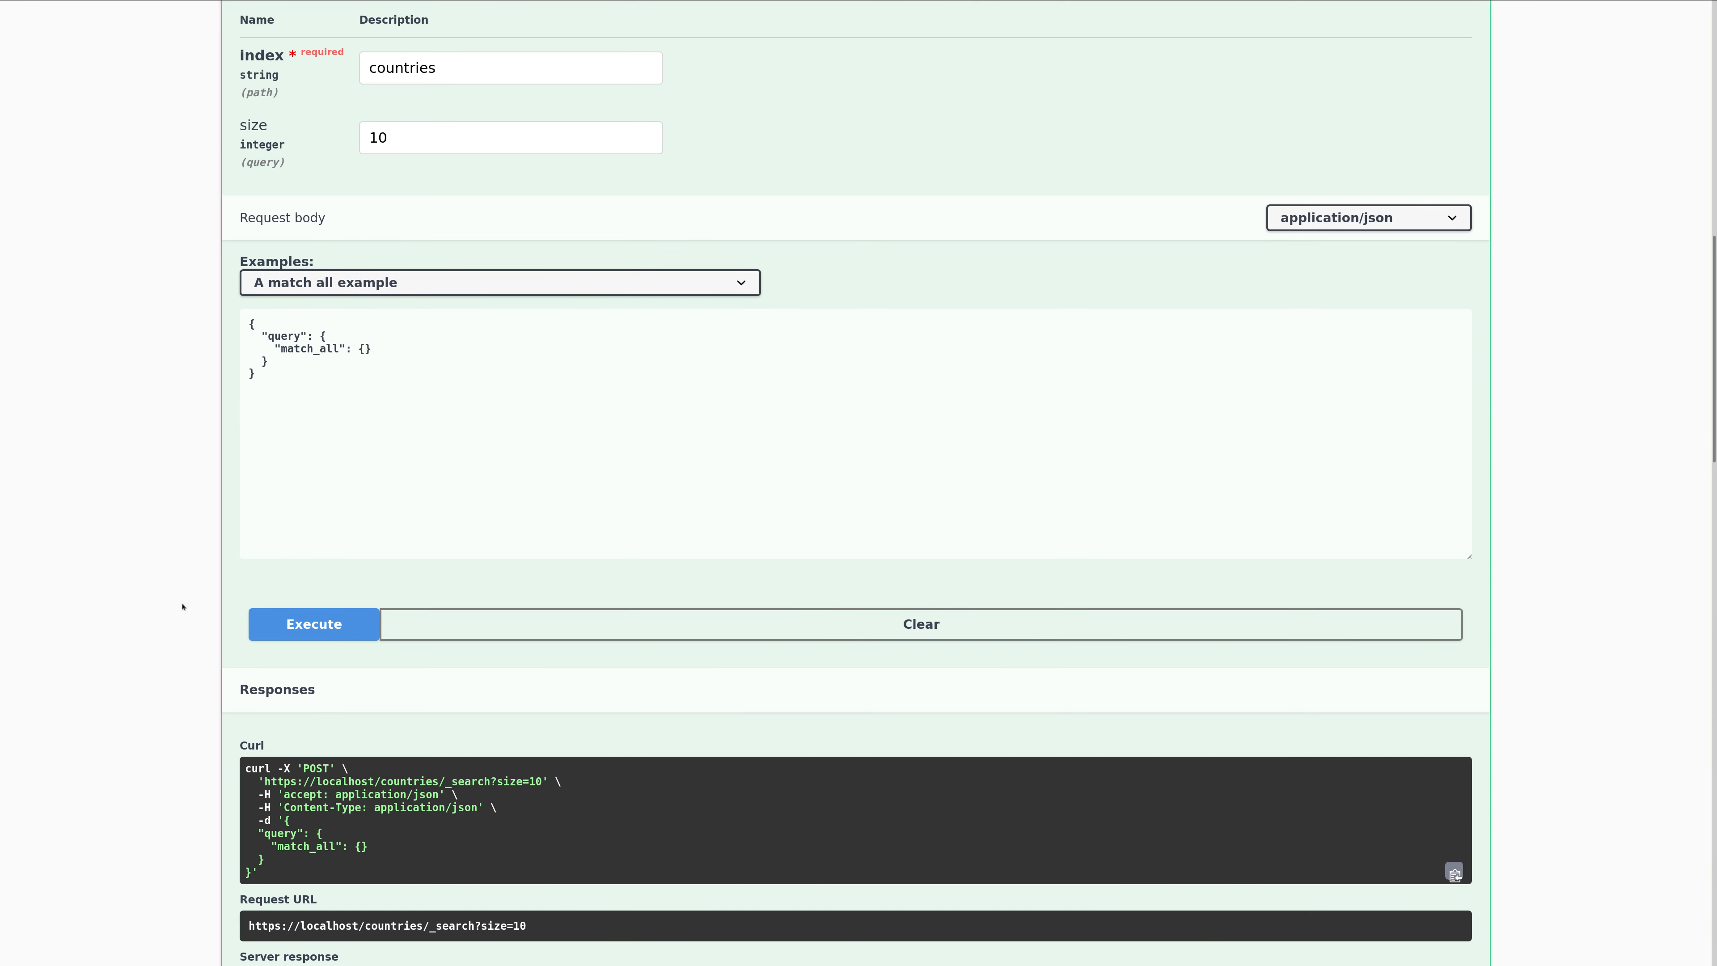
{"action": "scroll", "coordinate": [182, 607], "scroll_direction": "down", "scroll_amount": 6}
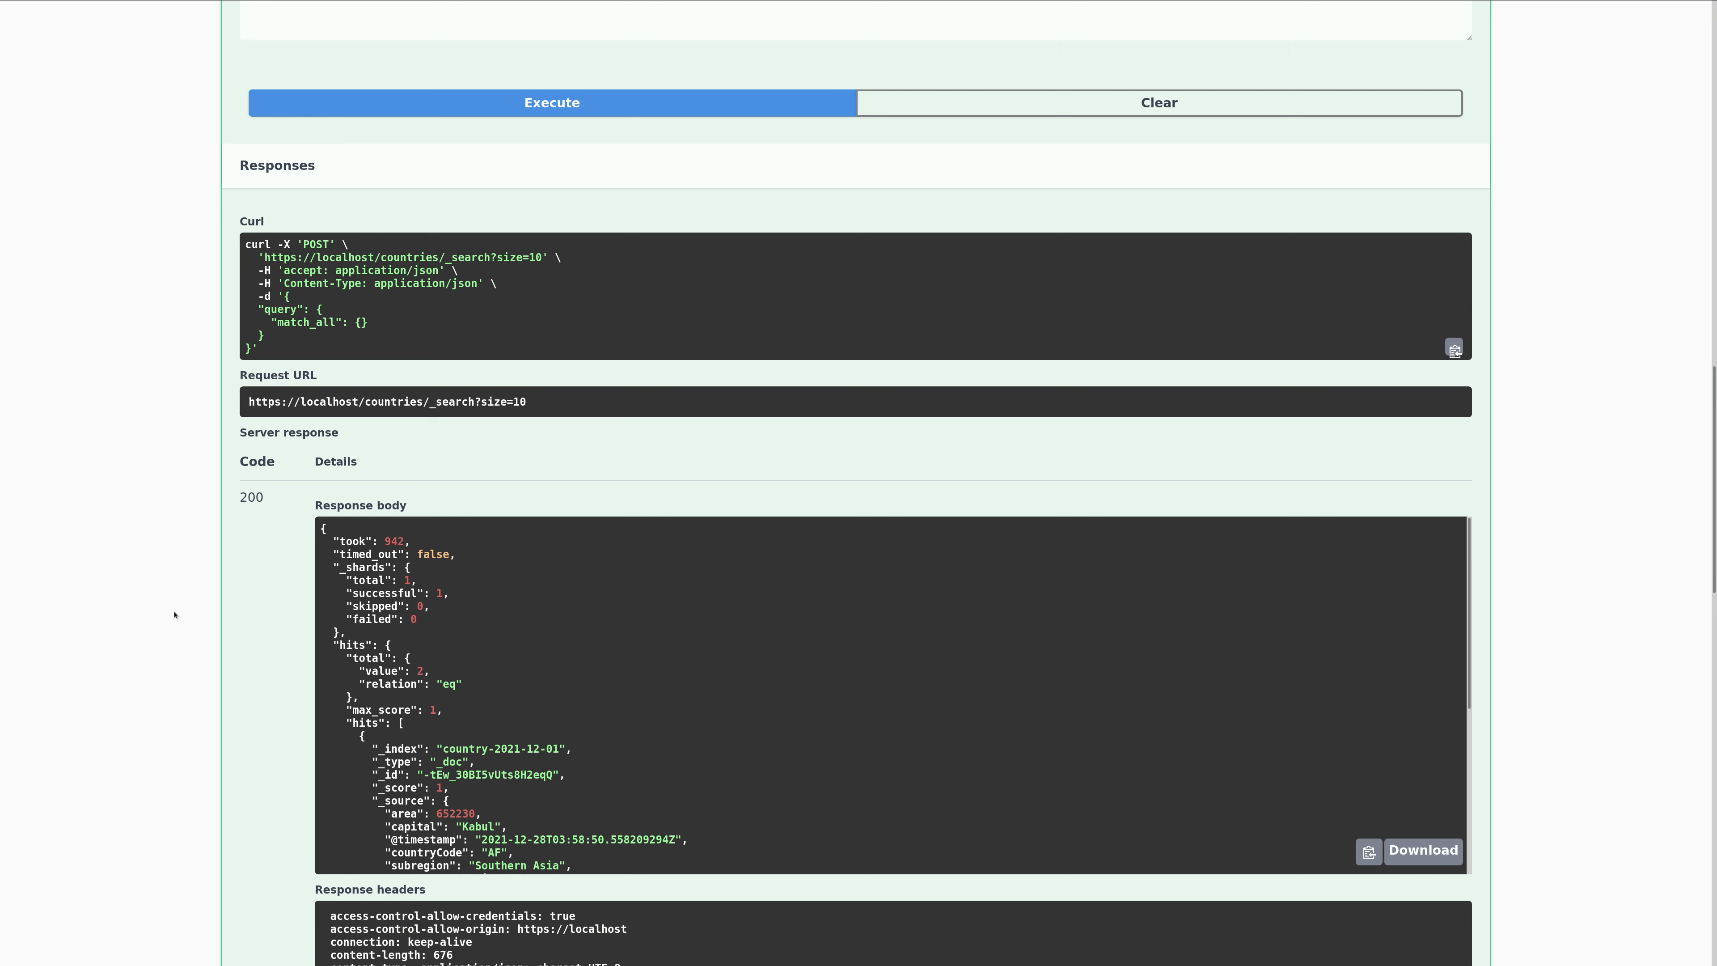
{"action": "scroll", "coordinate": [174, 613], "scroll_direction": "down", "scroll_amount": 2}
{"action": "left_click_drag", "start_coordinate": [443, 632], "coordinate": [559, 632]}
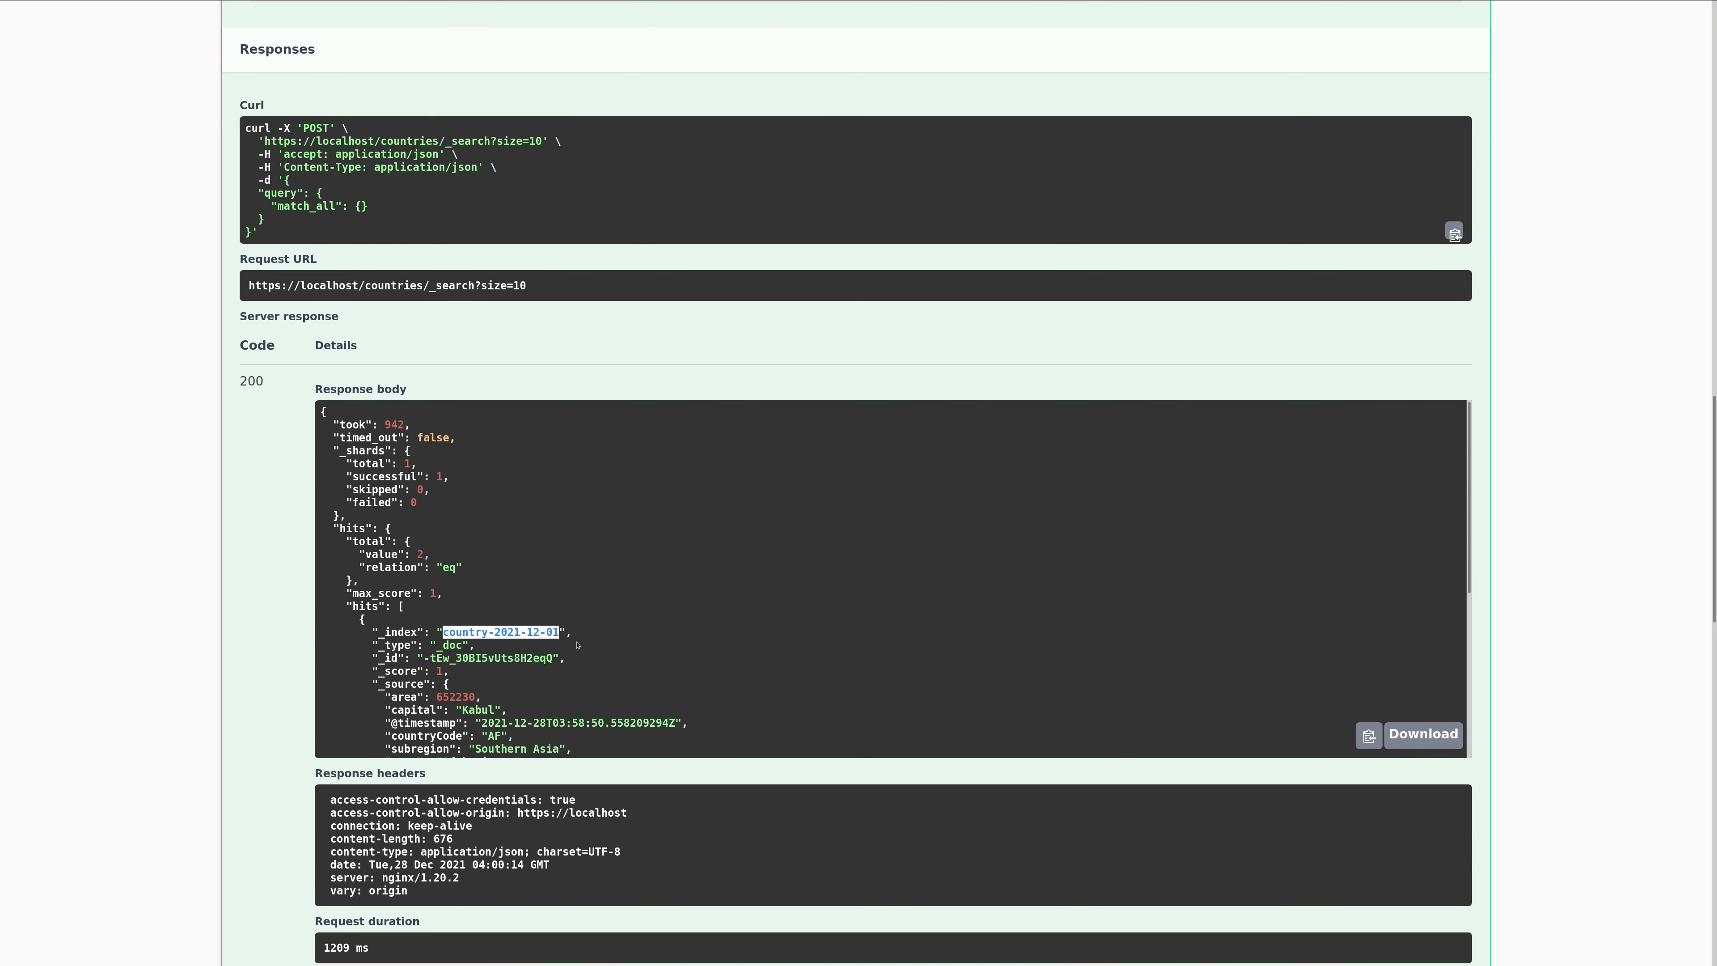
{"action": "scroll", "coordinate": [521, 629], "scroll_direction": "down", "scroll_amount": 3}
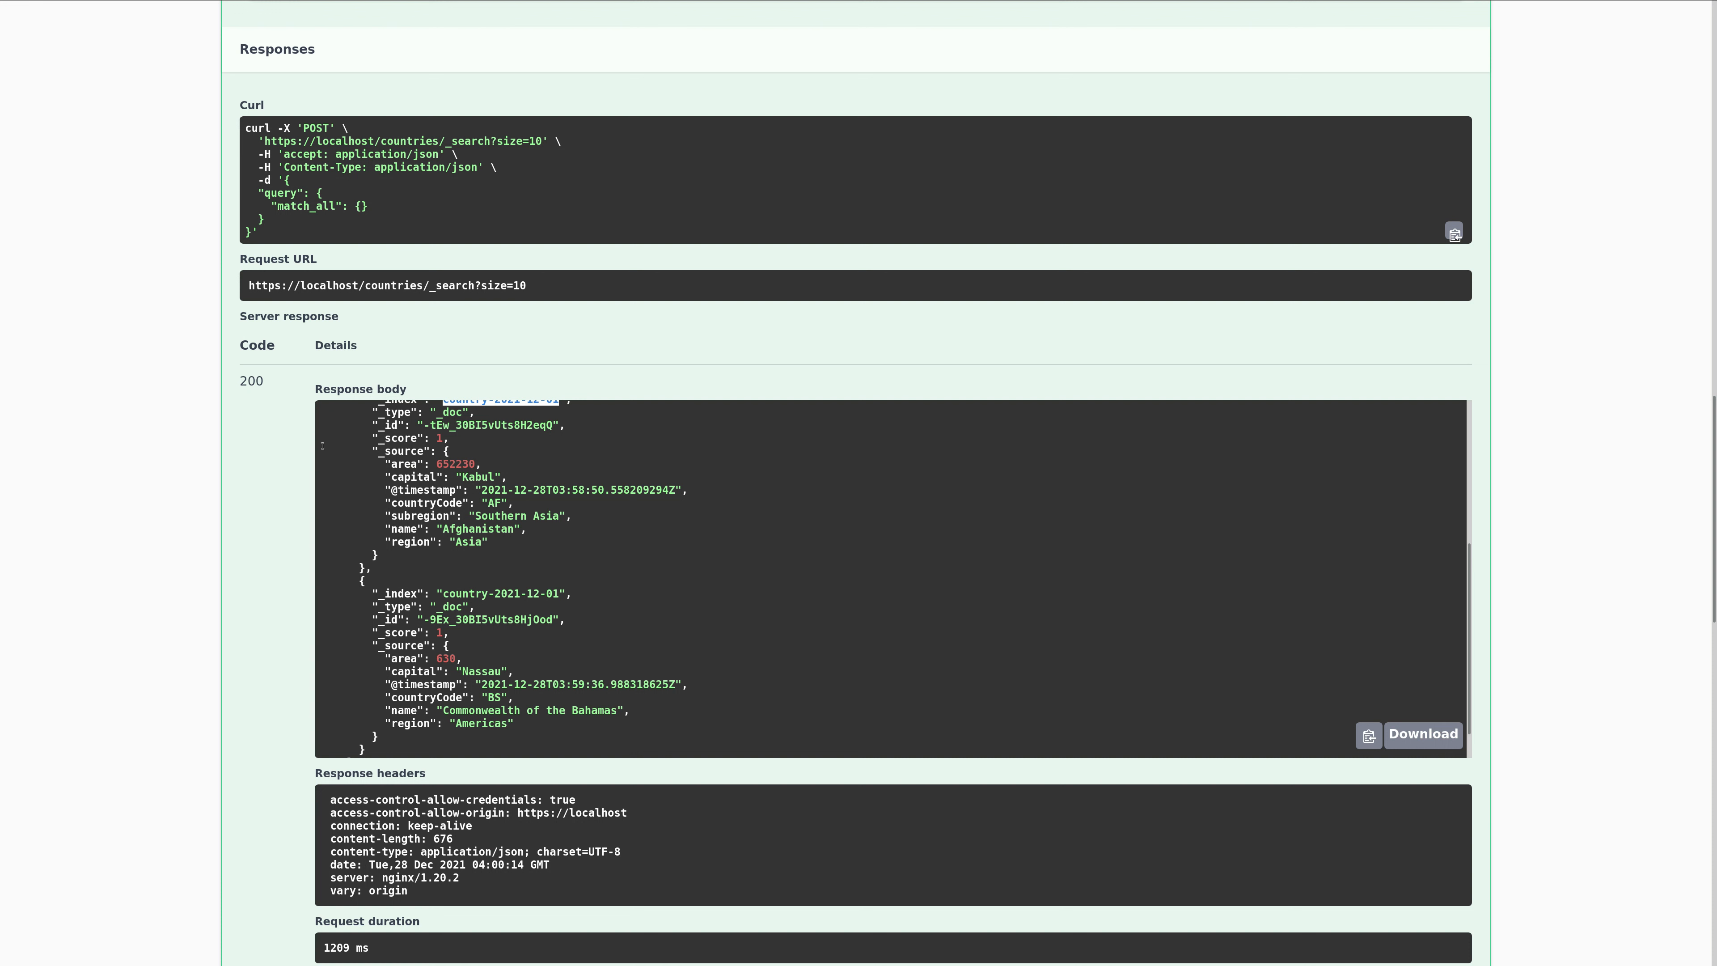
Return to the Retrieve Documents By Search heading, then collapse that endpoint and the whole Retrieve Documents section.
{"action": "scroll", "coordinate": [322, 446], "scroll_direction": "up", "scroll_amount": 3}
{"action": "scroll", "coordinate": [140, 350], "scroll_direction": "up", "scroll_amount": 3}
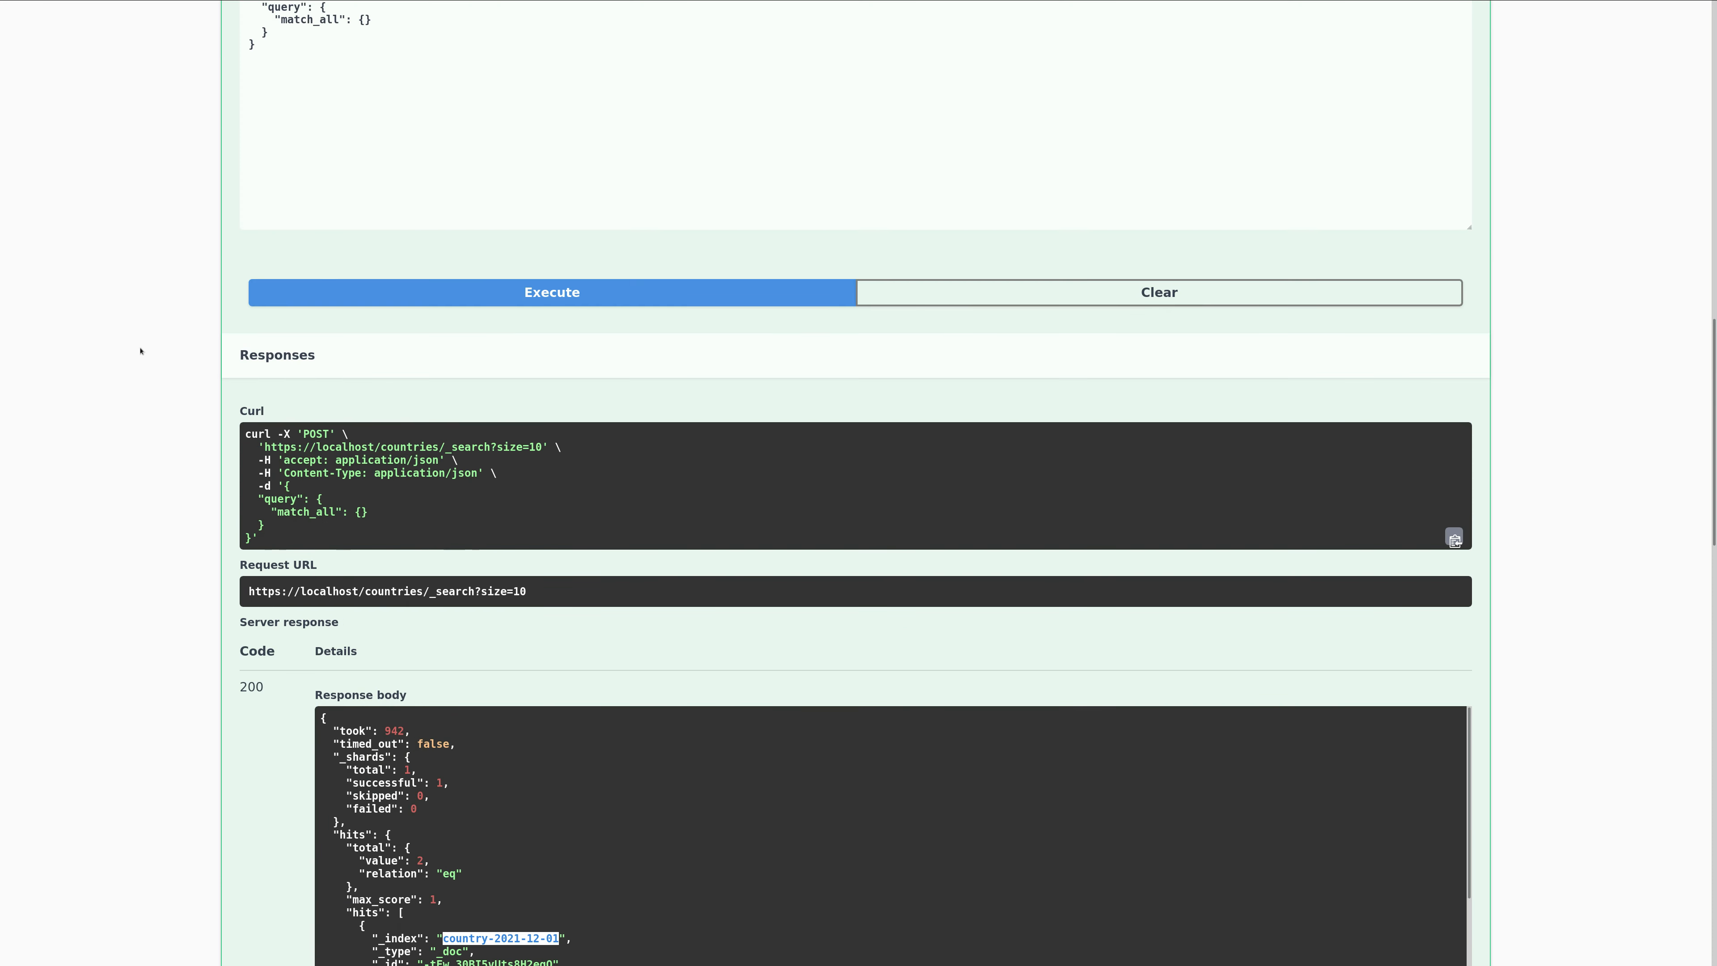
{"action": "scroll", "coordinate": [140, 351], "scroll_direction": "up", "scroll_amount": 6}
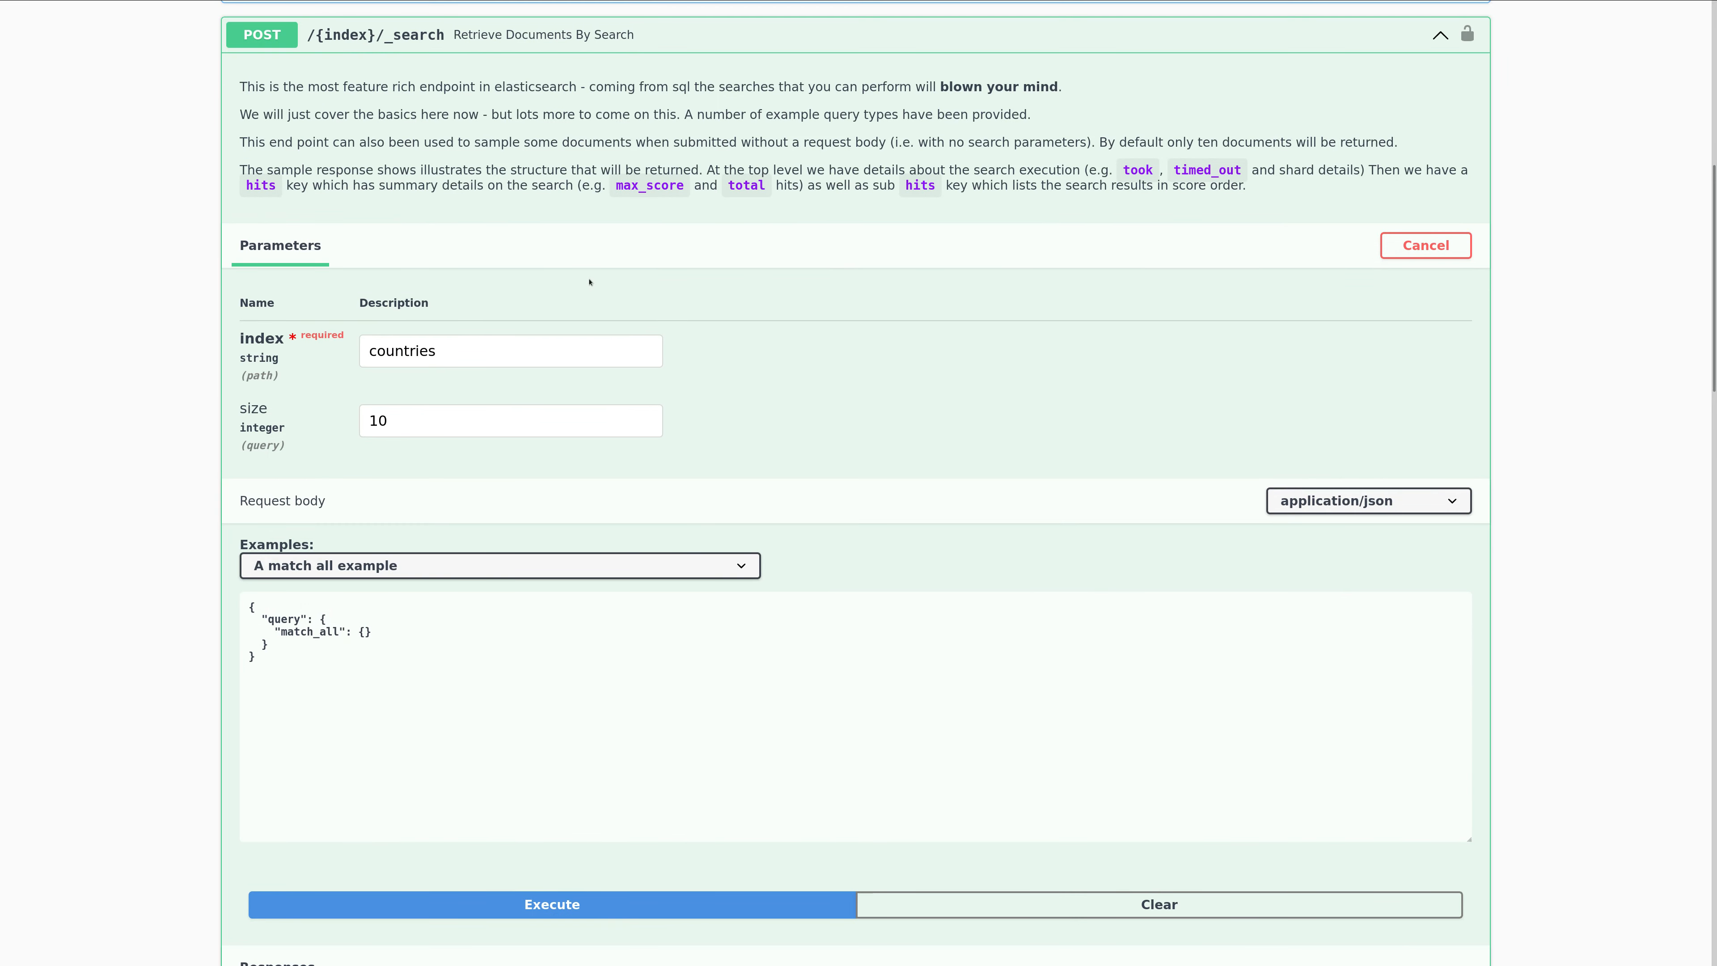
{"action": "scroll", "coordinate": [590, 283], "scroll_direction": "up", "scroll_amount": 2}
{"action": "left_click", "coordinate": [477, 183]}
{"action": "left_click", "coordinate": [439, 101]}
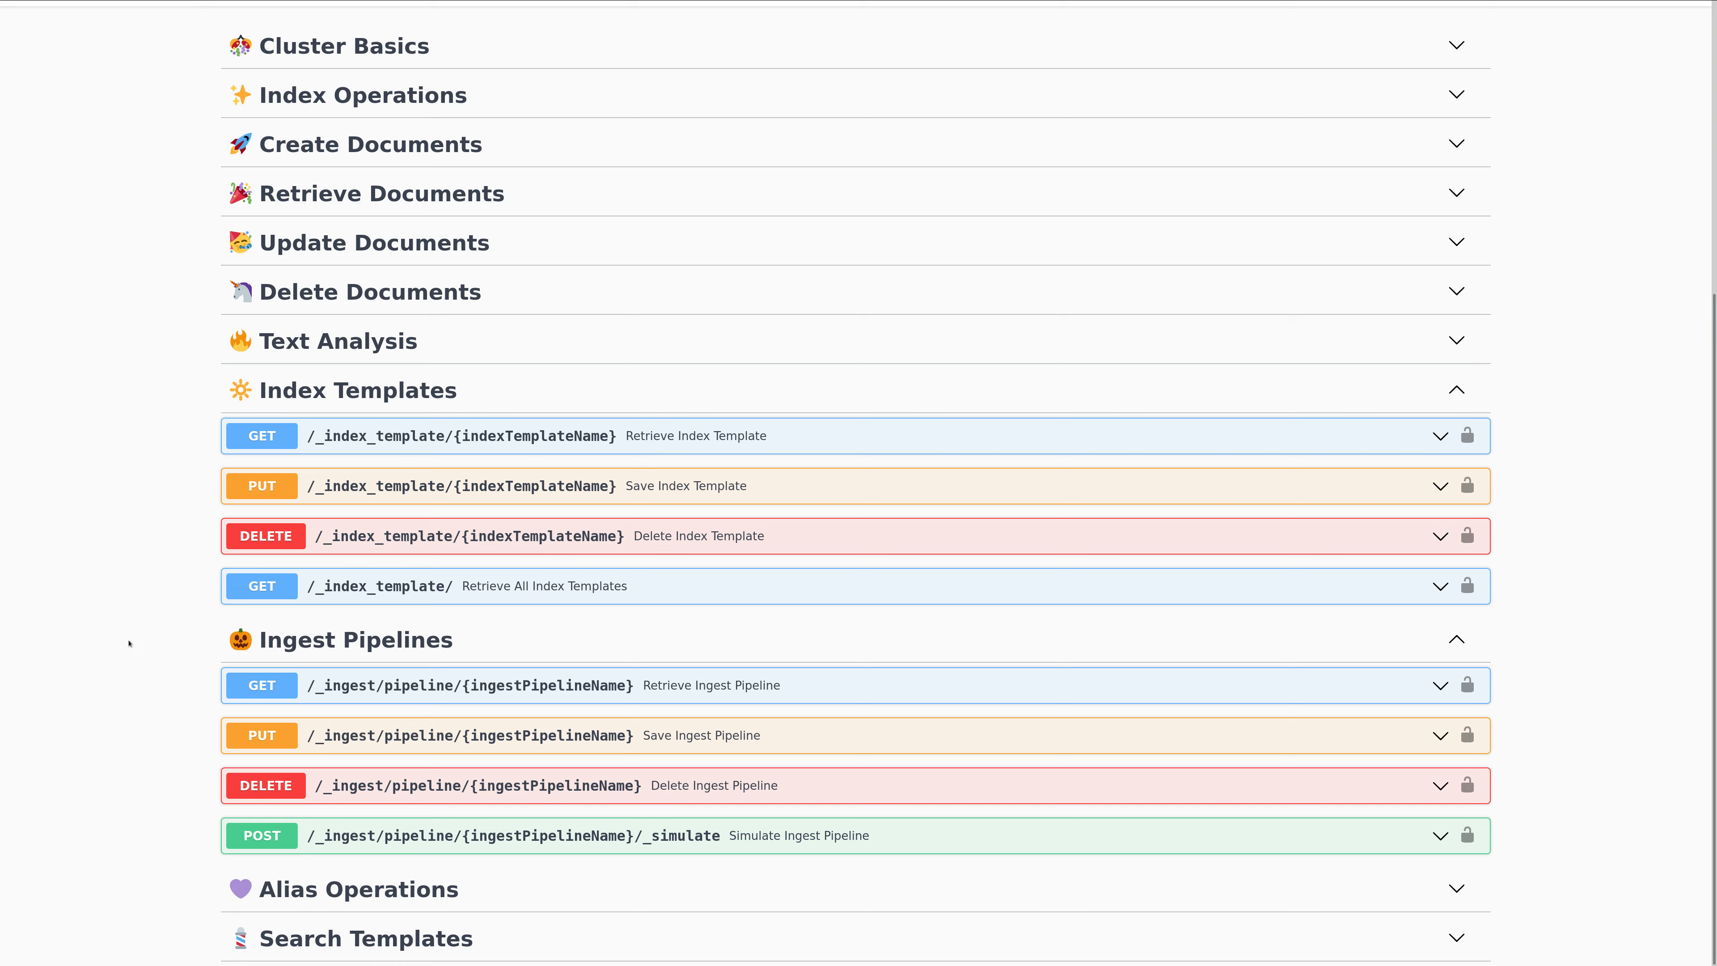
Make the Retrieve A Specific Alias endpoint editable under Alias Operations and set its aliasName parameter to countries.
{"action": "left_click", "coordinate": [426, 887]}
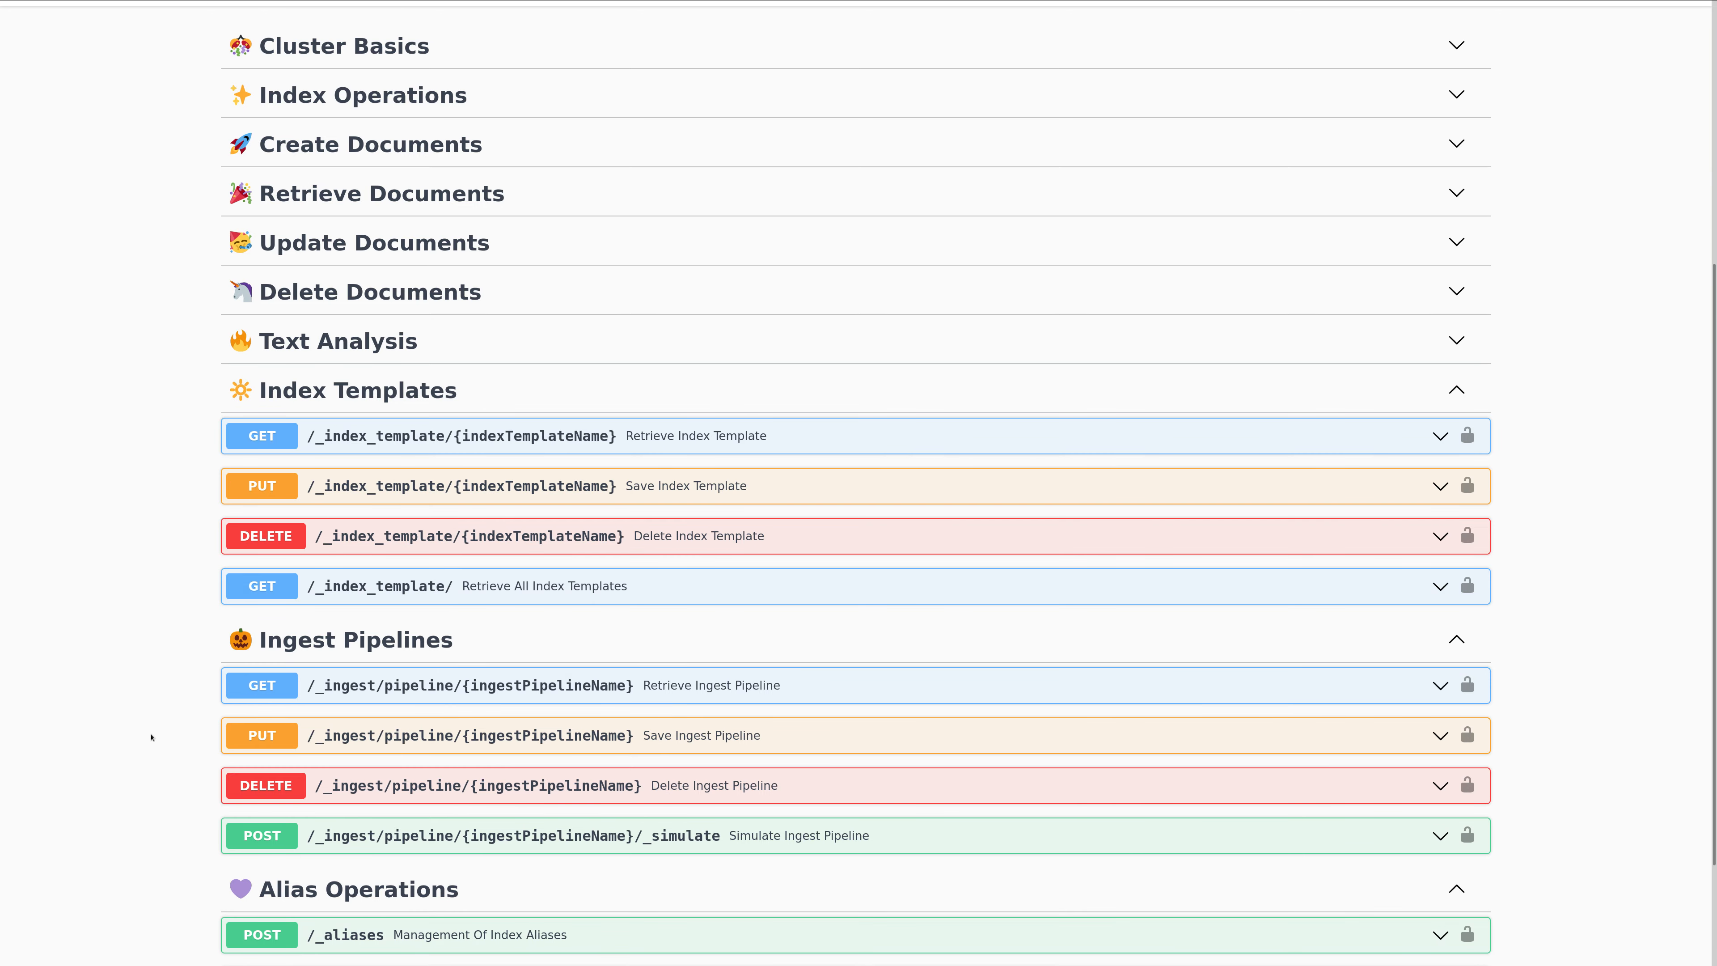
{"action": "scroll", "coordinate": [151, 764], "scroll_direction": "down", "scroll_amount": 2}
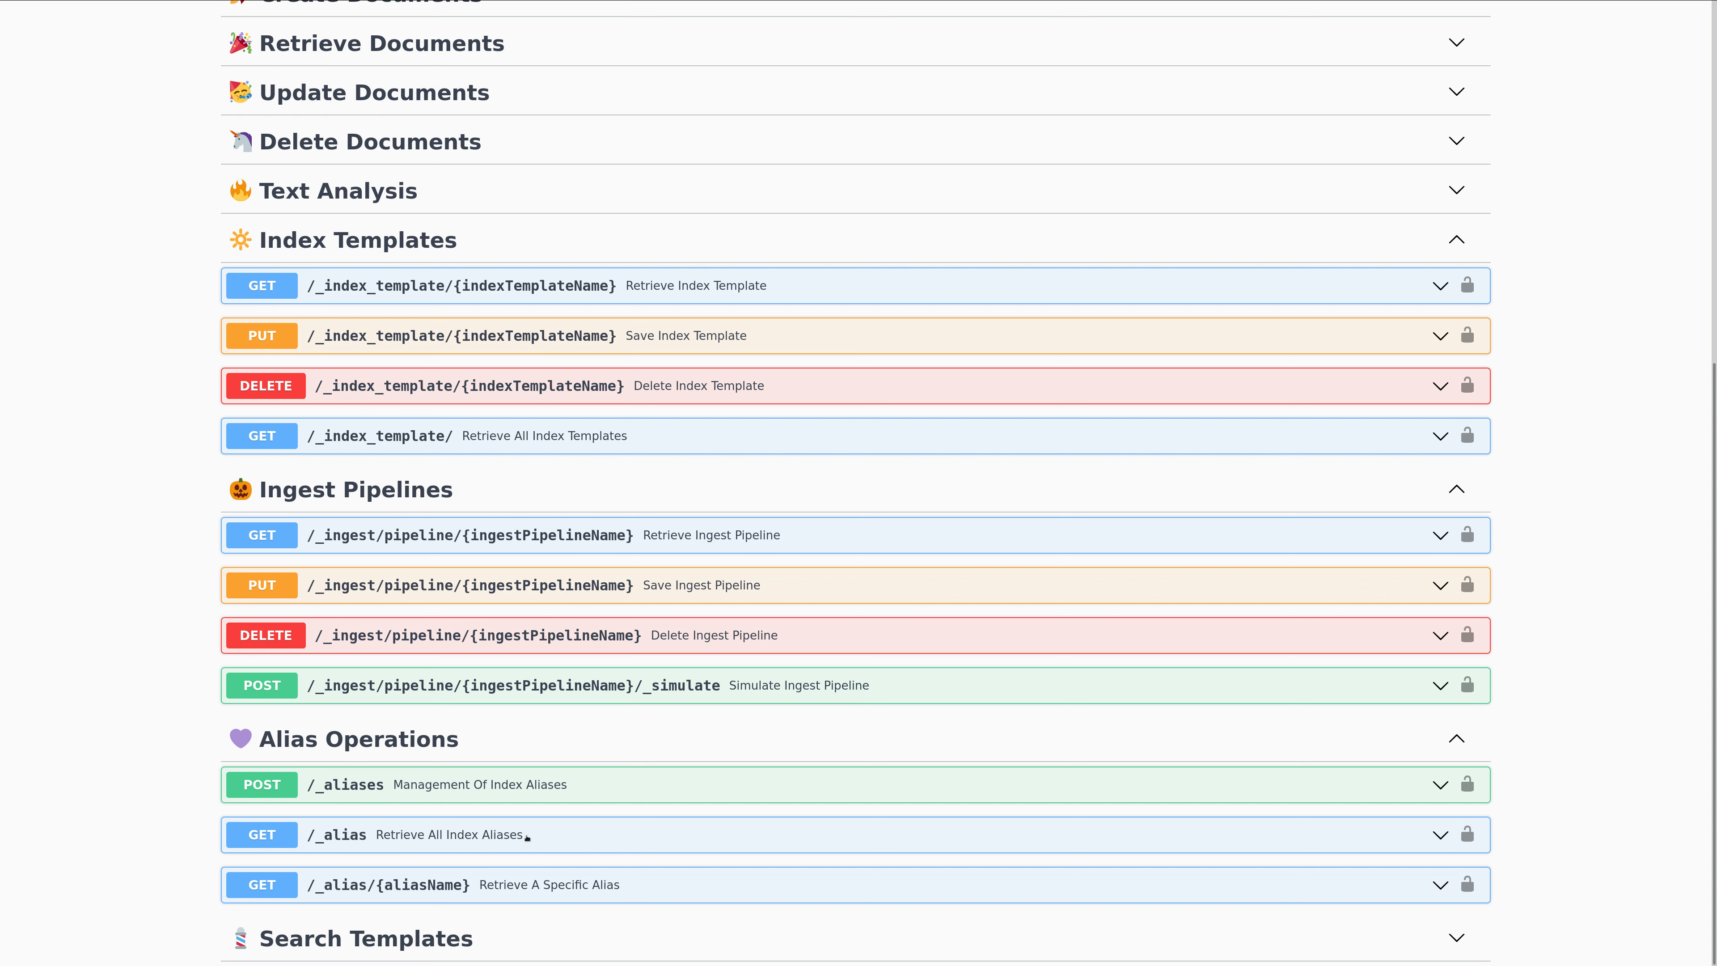
{"action": "left_click", "coordinate": [539, 873]}
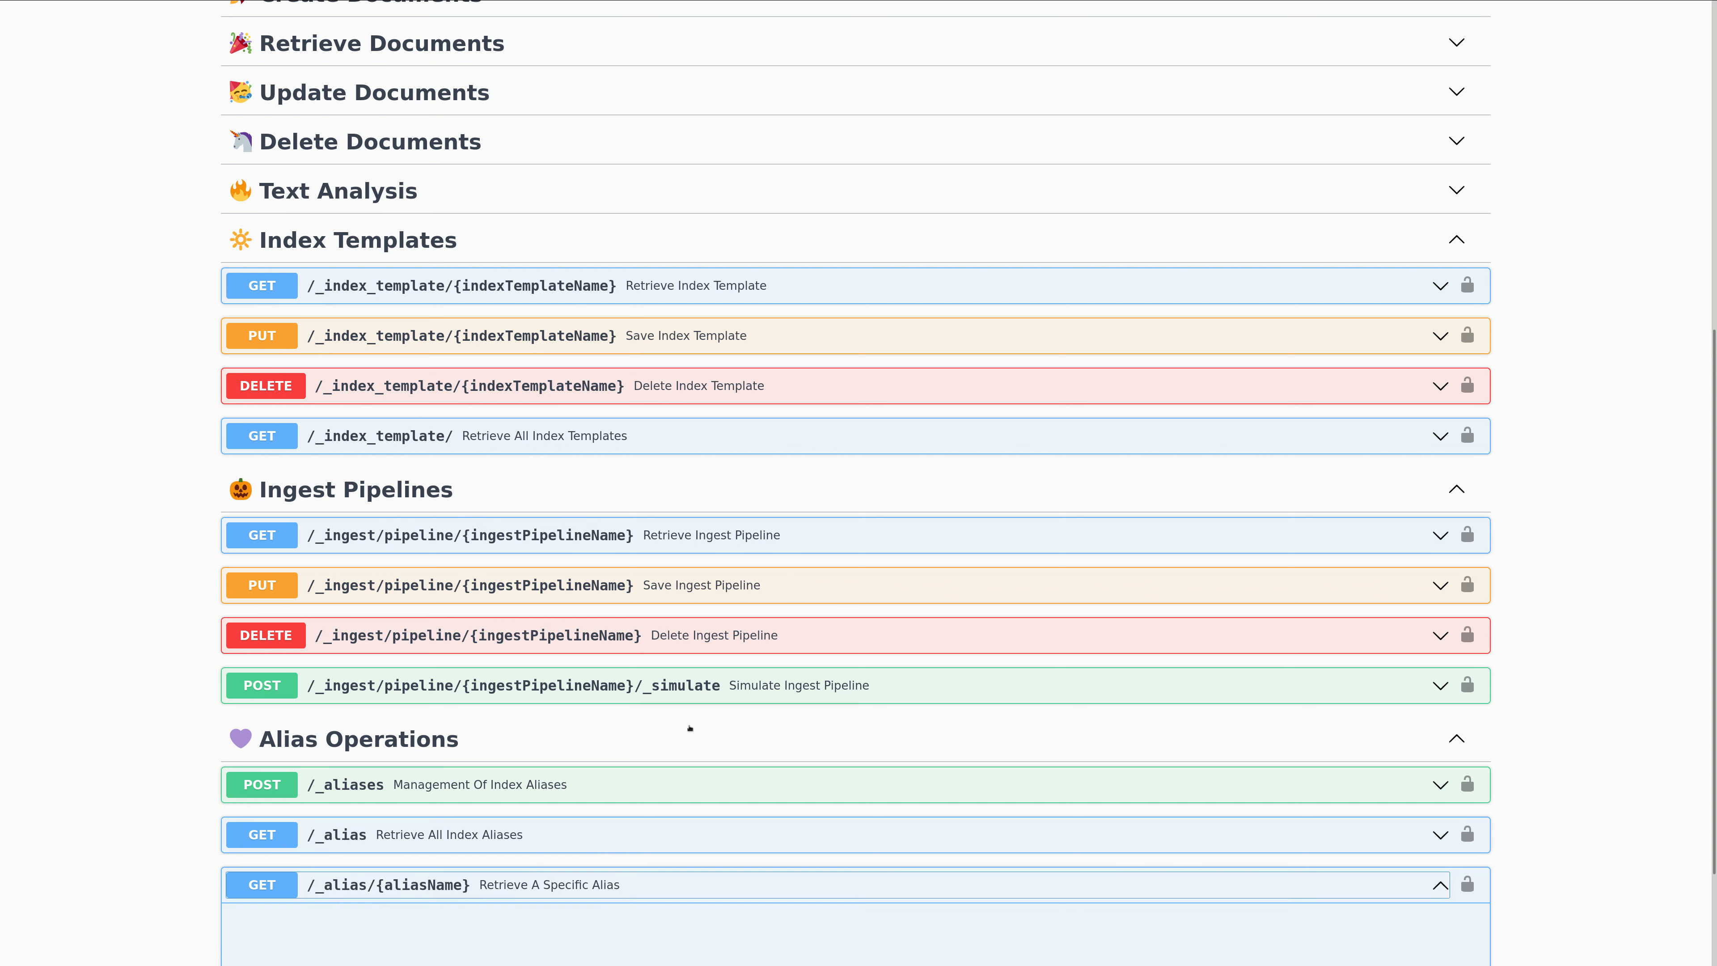
{"action": "scroll", "coordinate": [689, 728], "scroll_direction": "down", "scroll_amount": 5}
{"action": "left_click", "coordinate": [1423, 691]}
{"action": "left_click", "coordinate": [594, 834]}
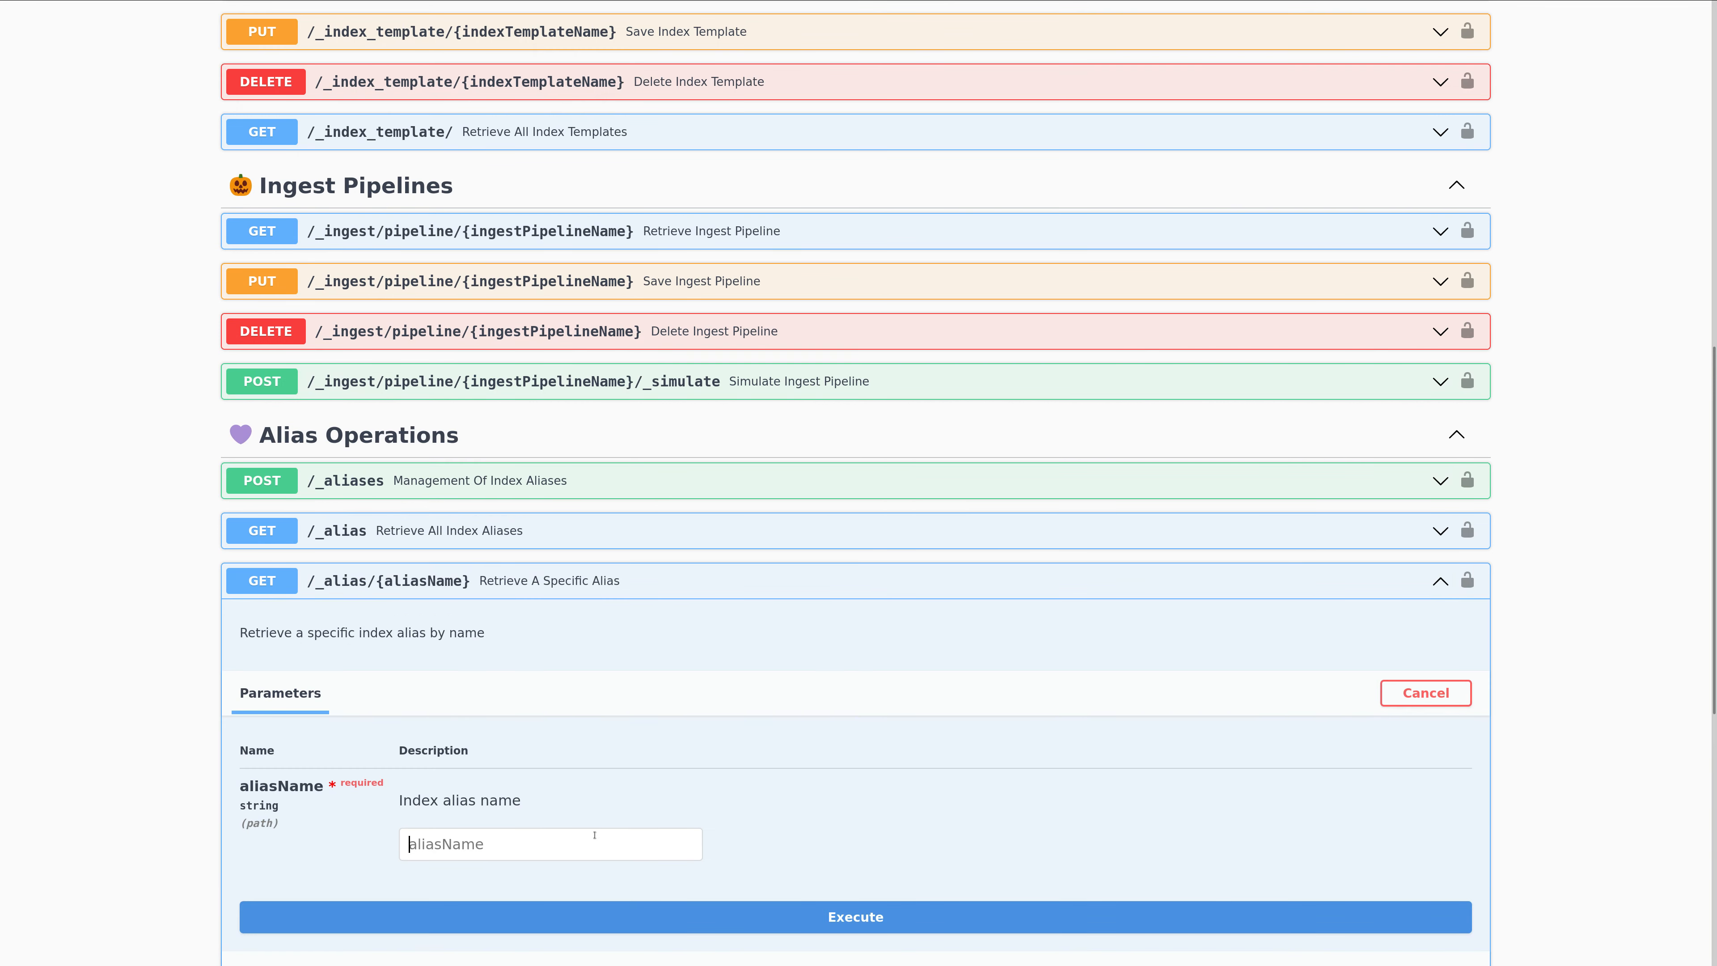
{"action": "type", "text": "countries"}
Execute the countries alias lookup and highlight the index name in the response body.
{"action": "scroll", "coordinate": [709, 765], "scroll_direction": "down", "scroll_amount": 5}
{"action": "left_click", "coordinate": [755, 624]}
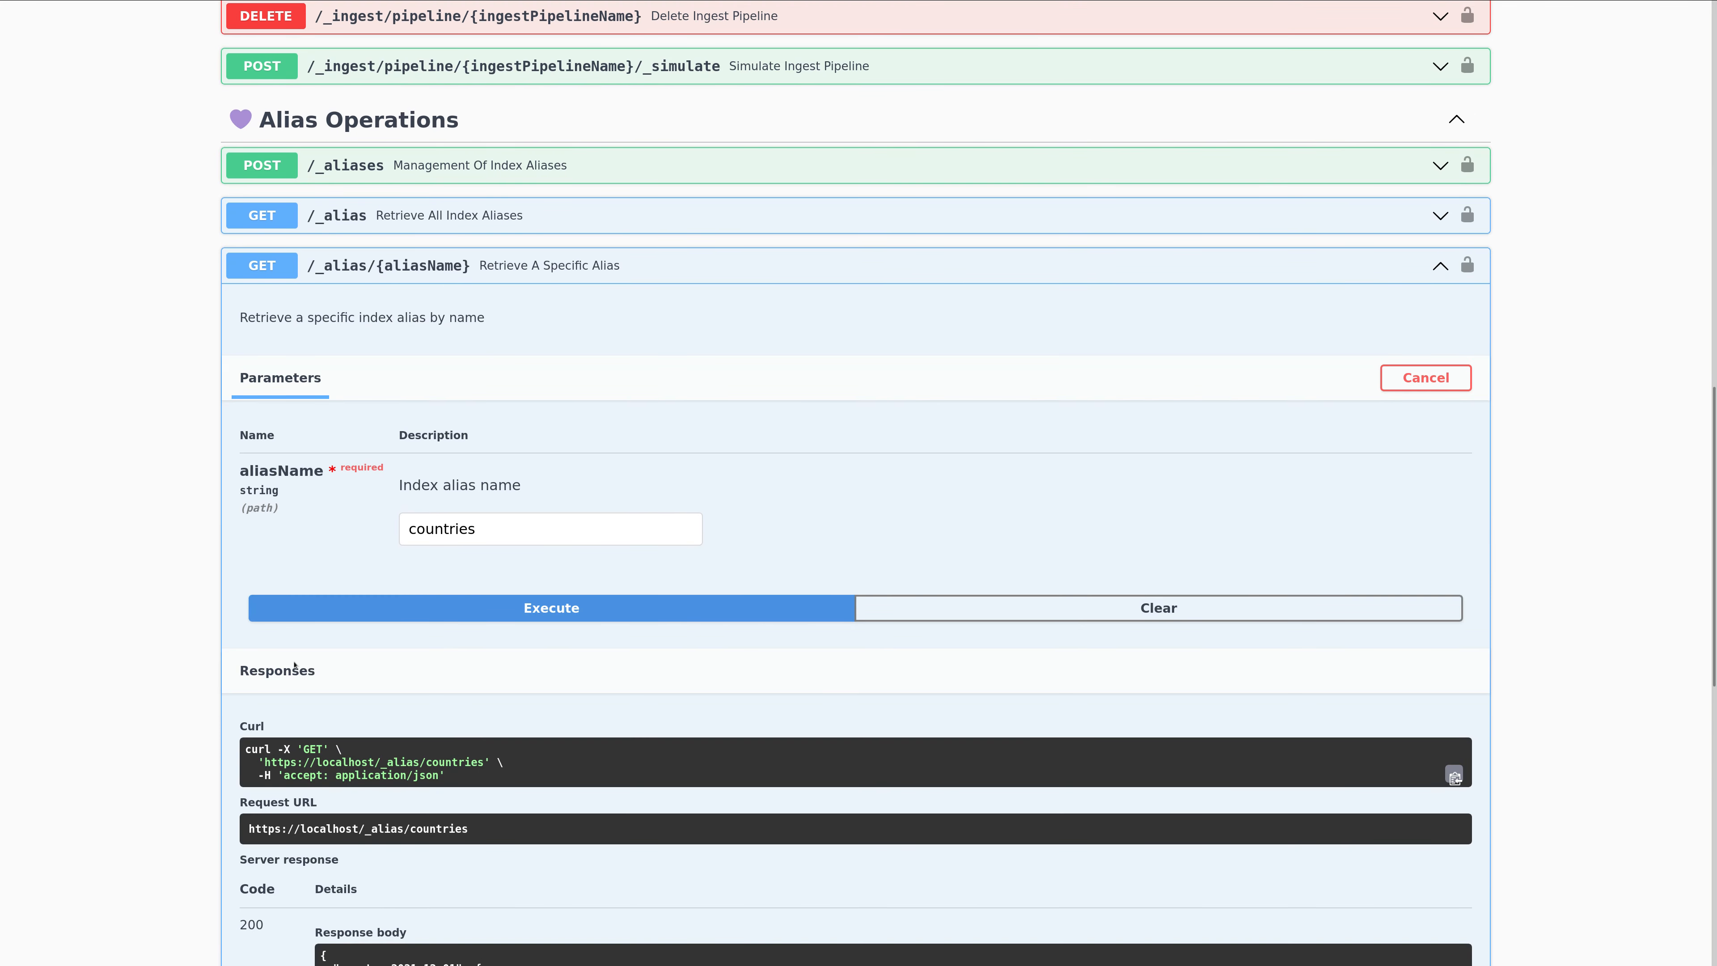
{"action": "scroll", "coordinate": [365, 727], "scroll_direction": "down", "scroll_amount": 4}
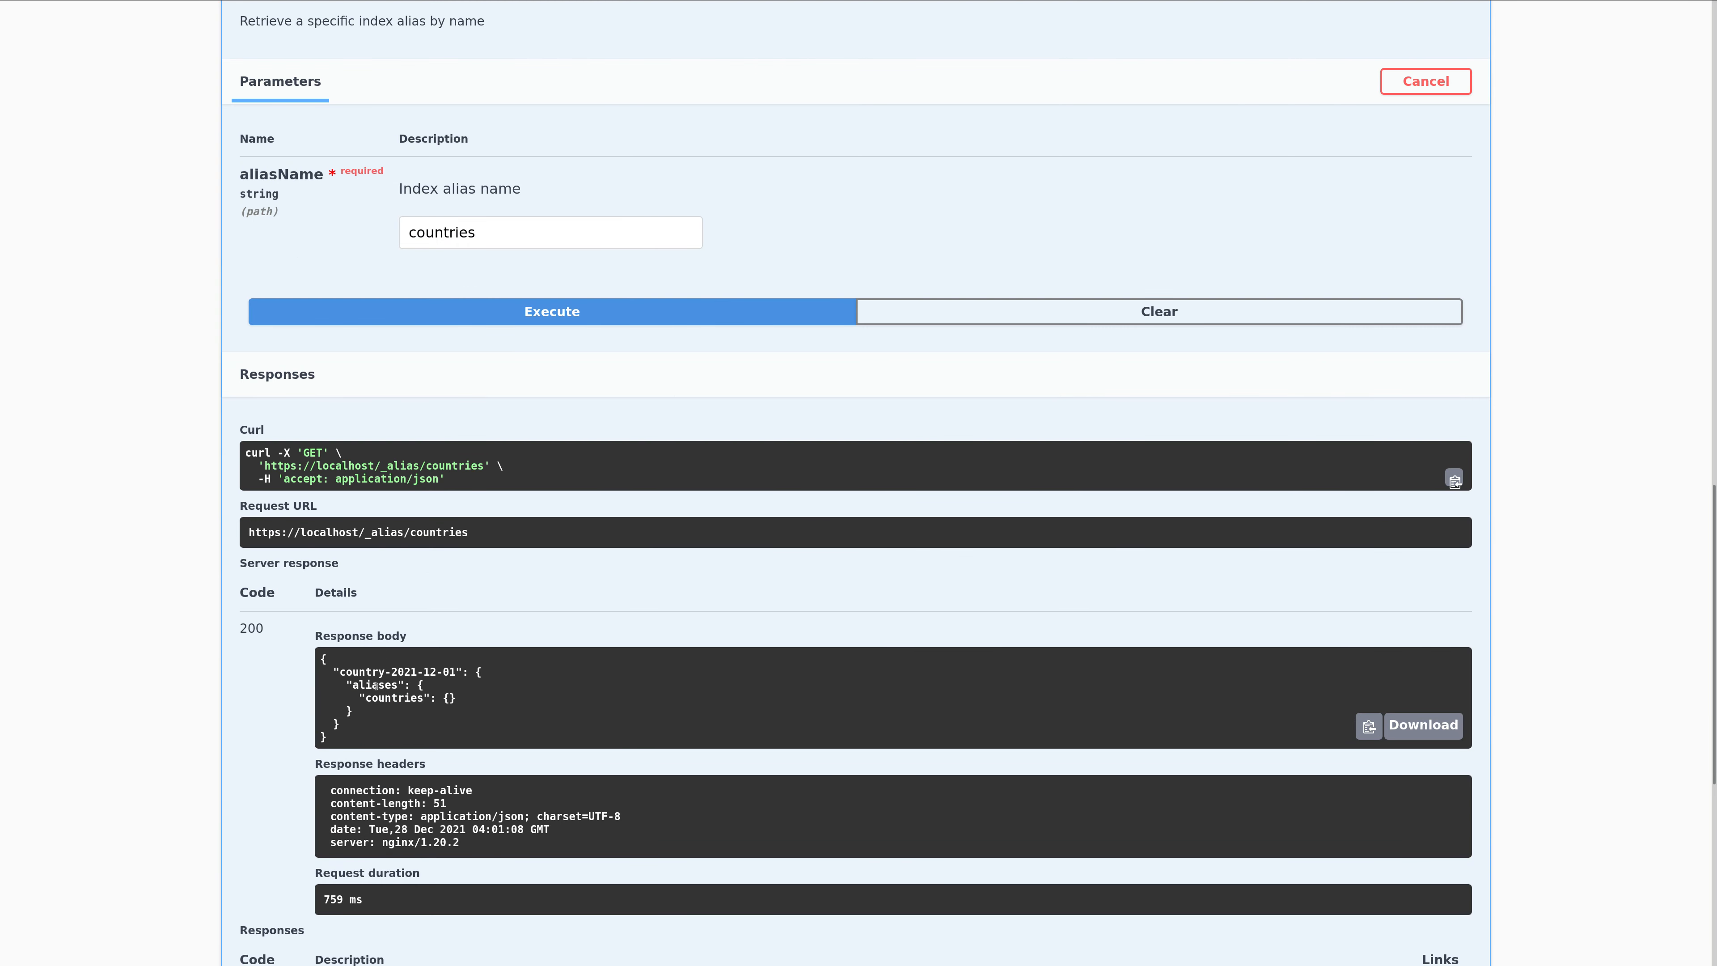
{"action": "left_click_drag", "start_coordinate": [336, 674], "coordinate": [455, 674]}
Return to the Retrieve A Specific Alias heading and collapse the endpoint.
{"action": "scroll", "coordinate": [506, 604], "scroll_direction": "up", "scroll_amount": 1}
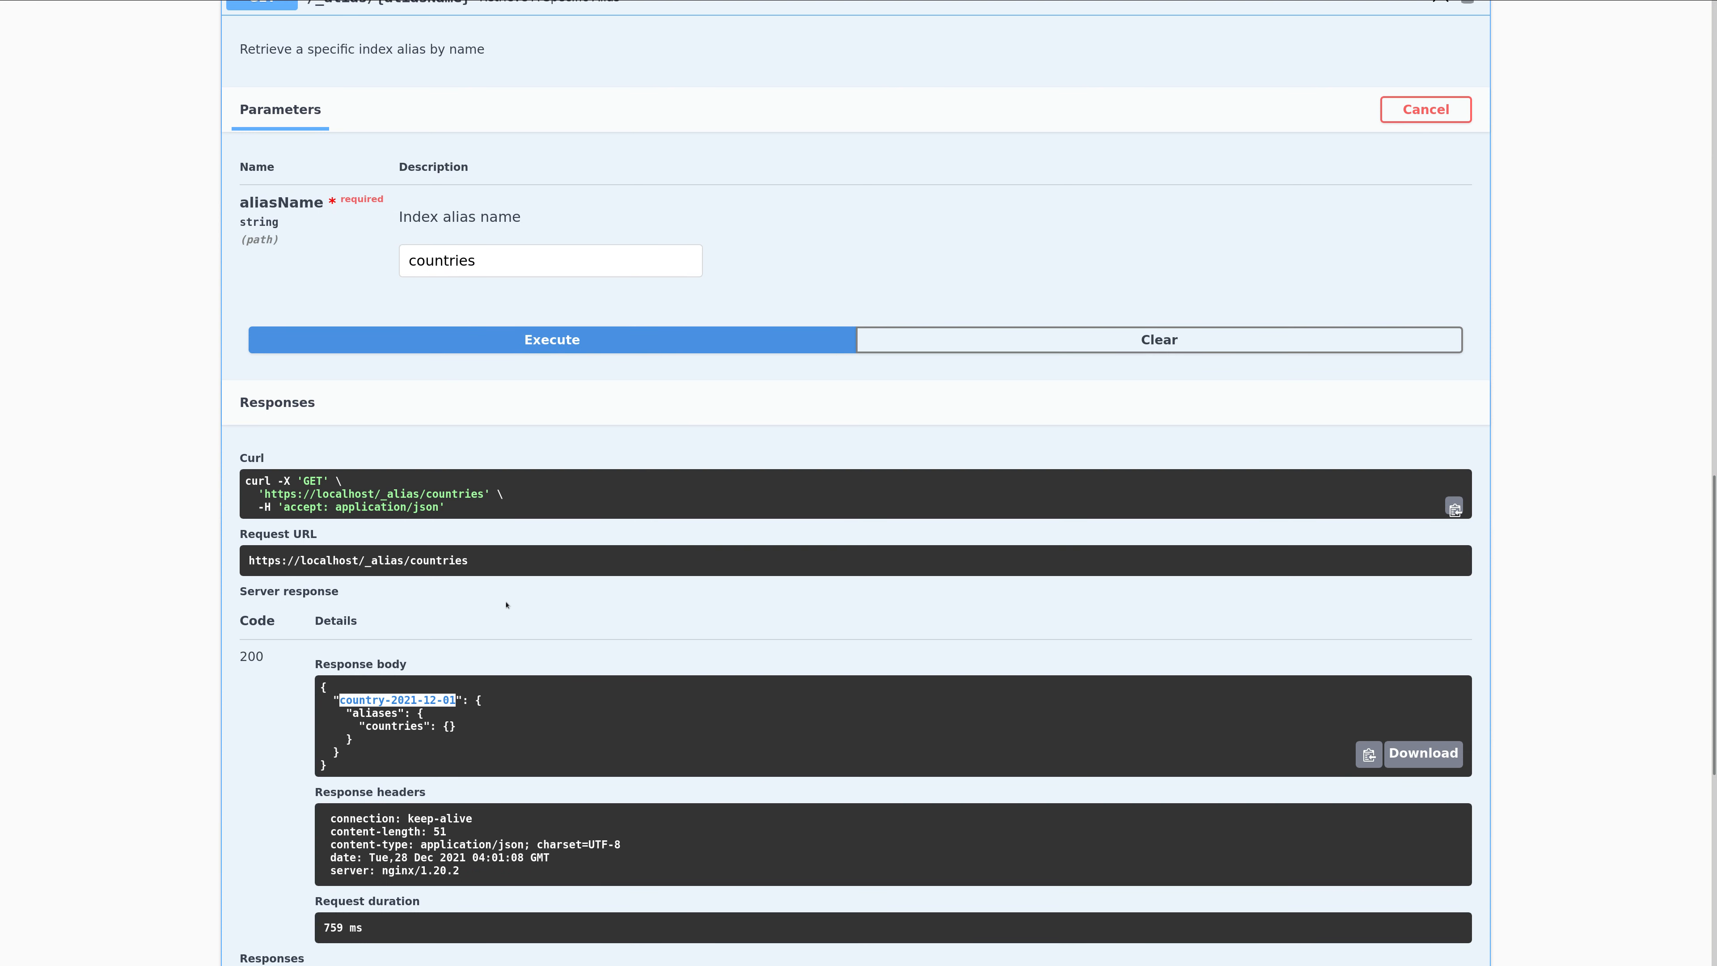
{"action": "scroll", "coordinate": [506, 604], "scroll_direction": "up", "scroll_amount": 5}
{"action": "left_click", "coordinate": [509, 391]}
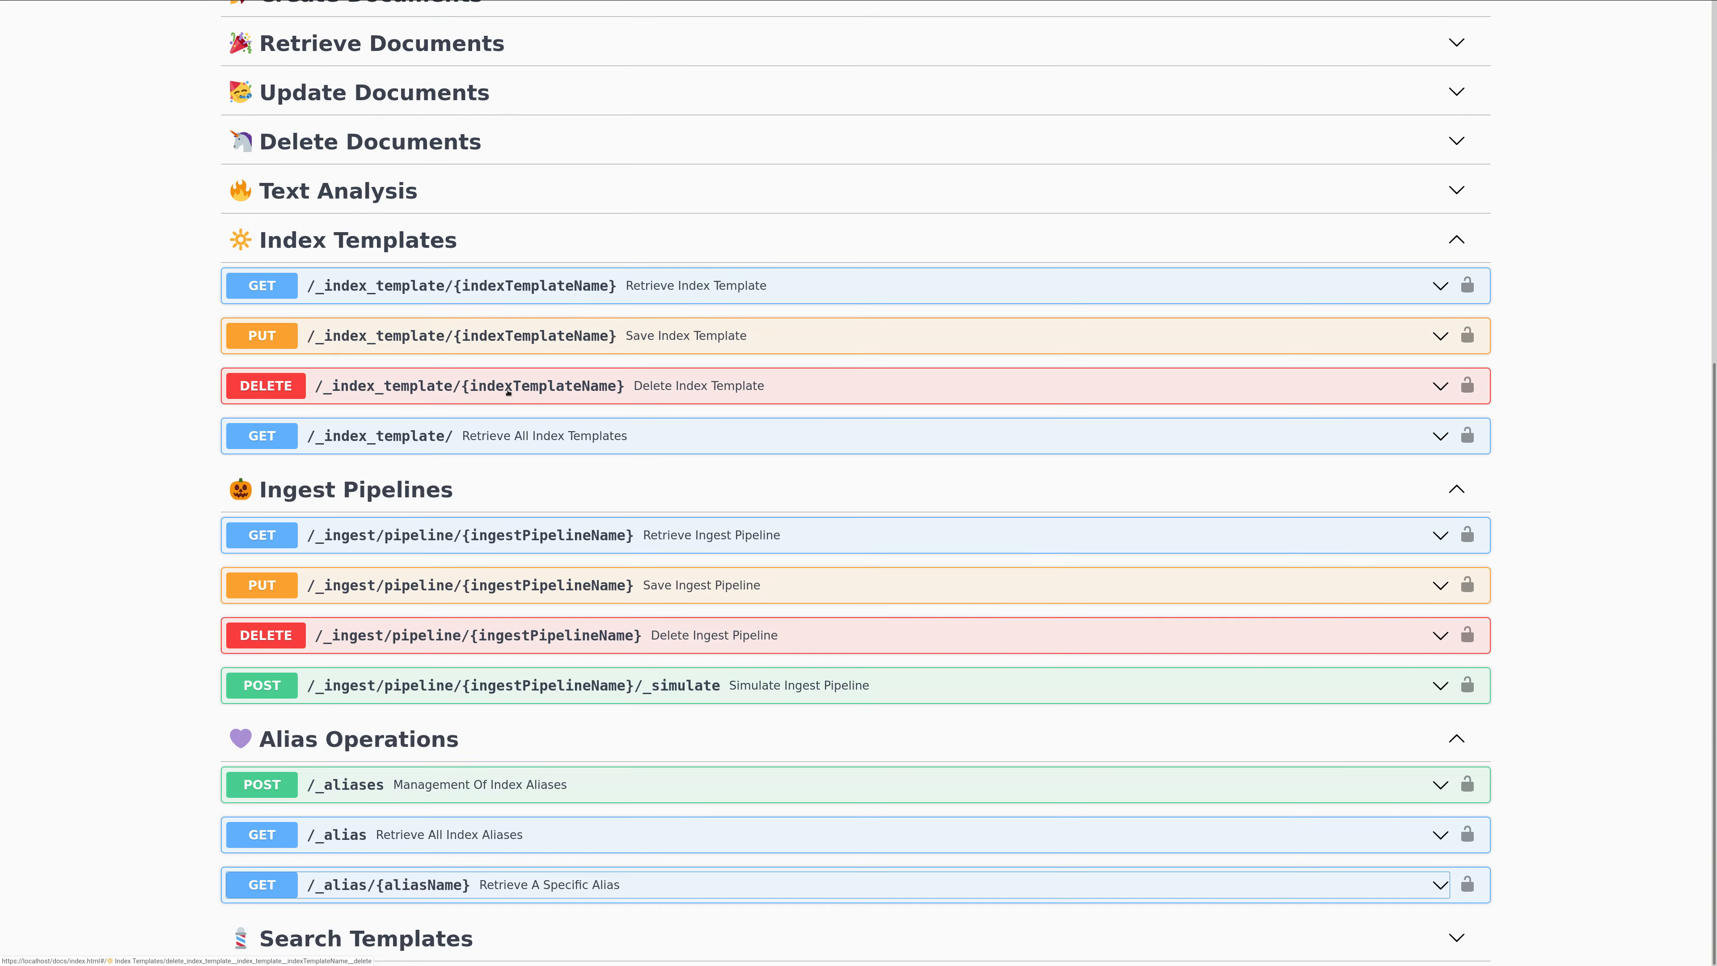
Expand the Management Of Index Aliases endpoint and view its simple alias creation and index alias removal request examples.
{"action": "left_click", "coordinate": [578, 790]}
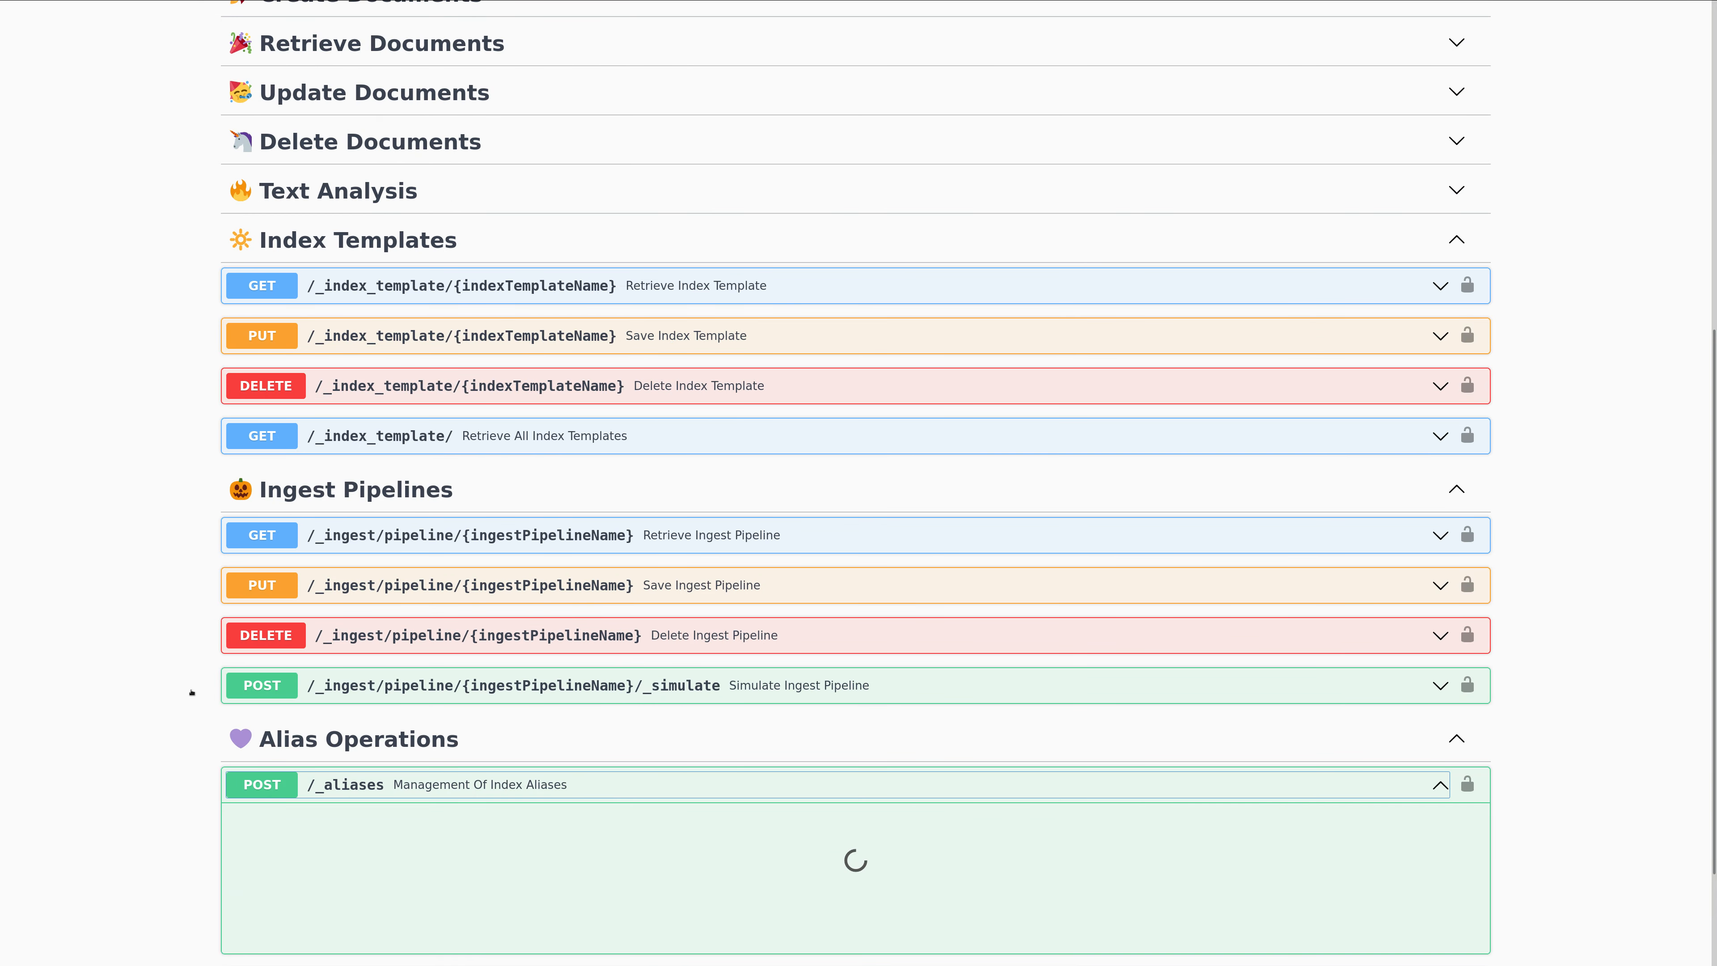
{"action": "scroll", "coordinate": [746, 650], "scroll_direction": "down", "scroll_amount": 5}
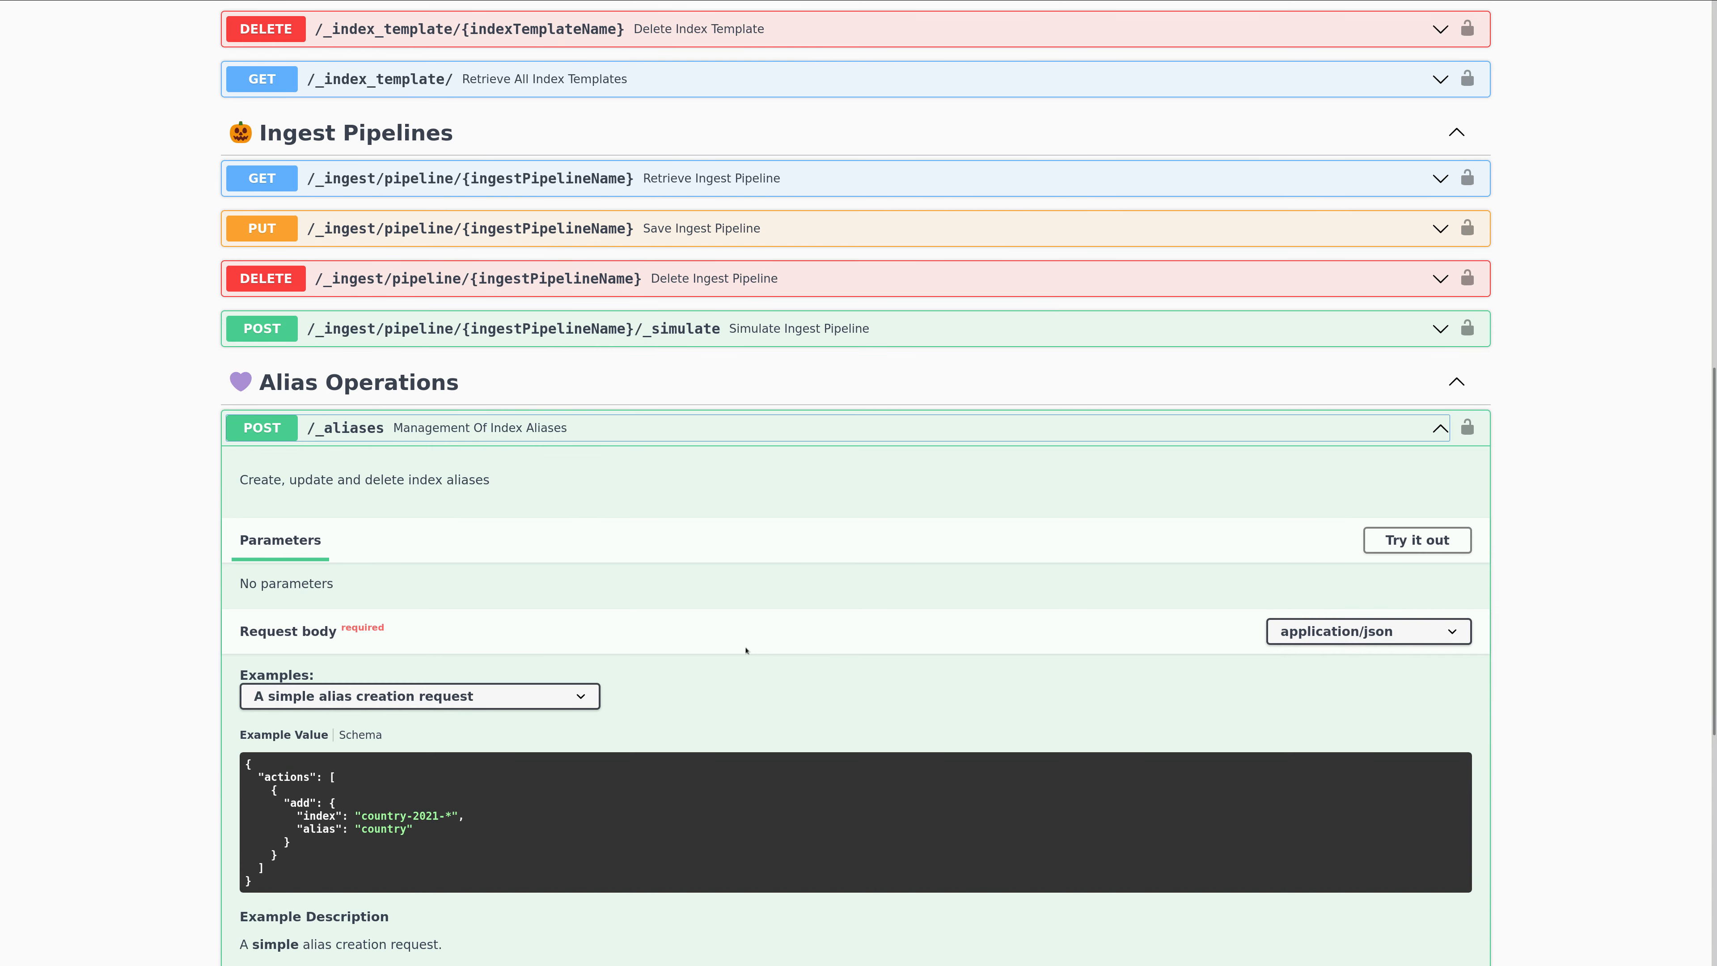
{"action": "scroll", "coordinate": [736, 656], "scroll_direction": "down", "scroll_amount": 4}
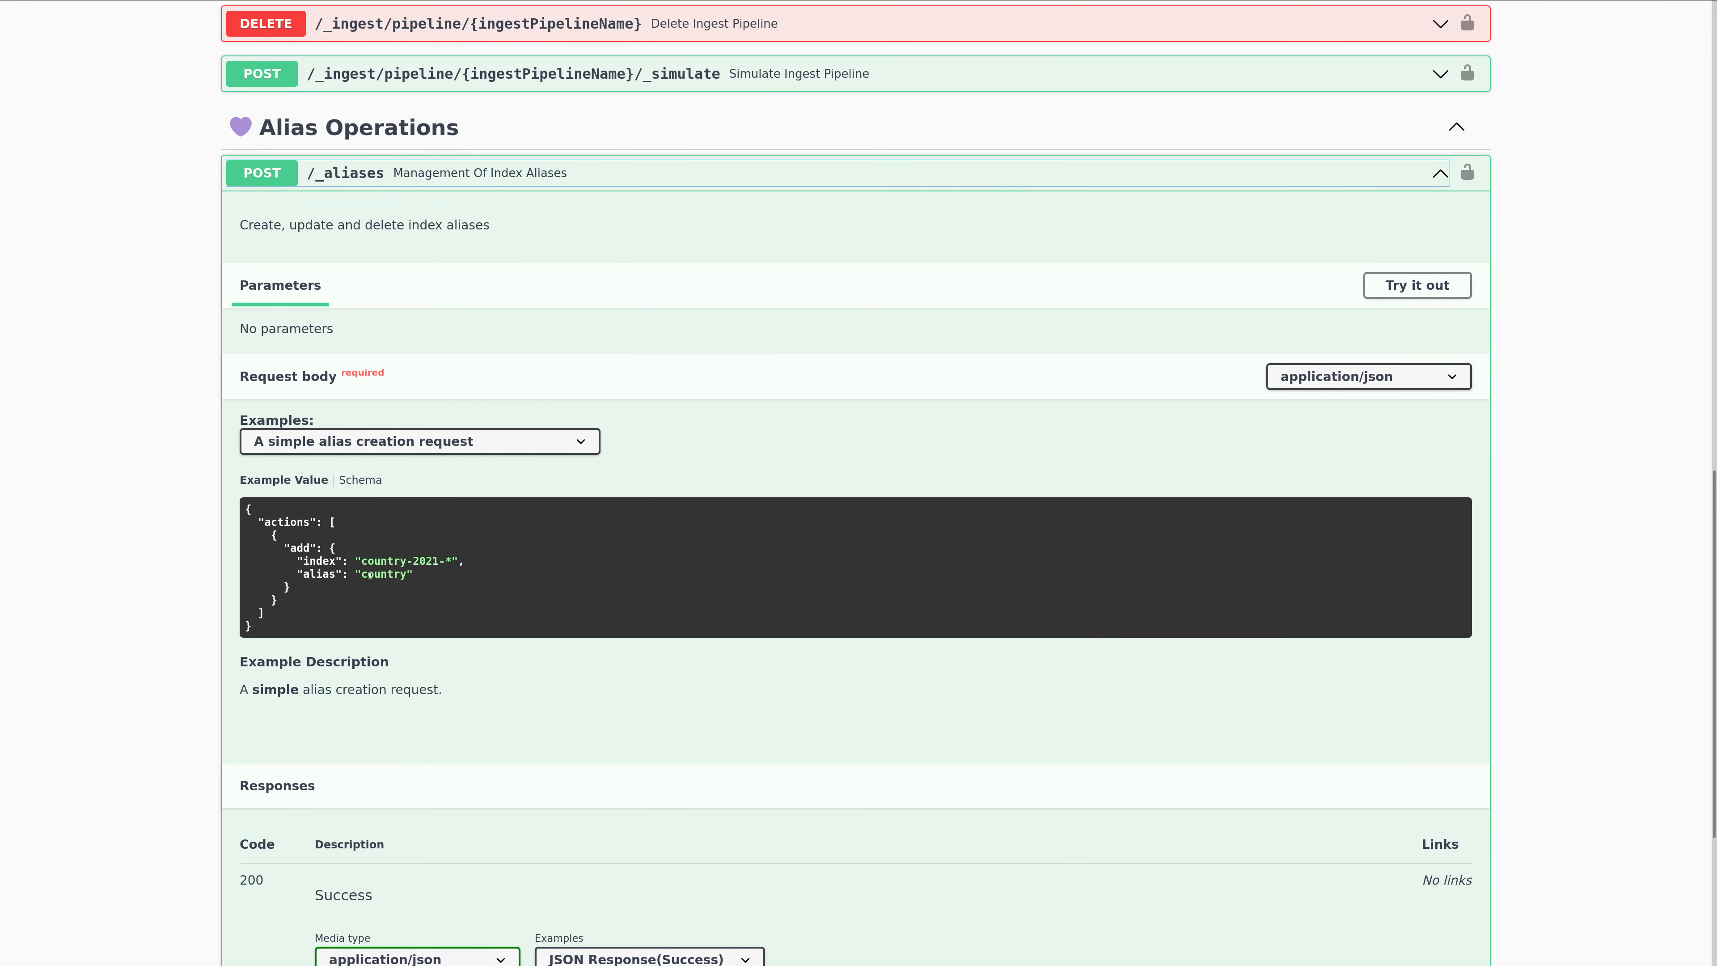
{"action": "left_click", "coordinate": [525, 444]}
{"action": "left_click", "coordinate": [515, 486]}
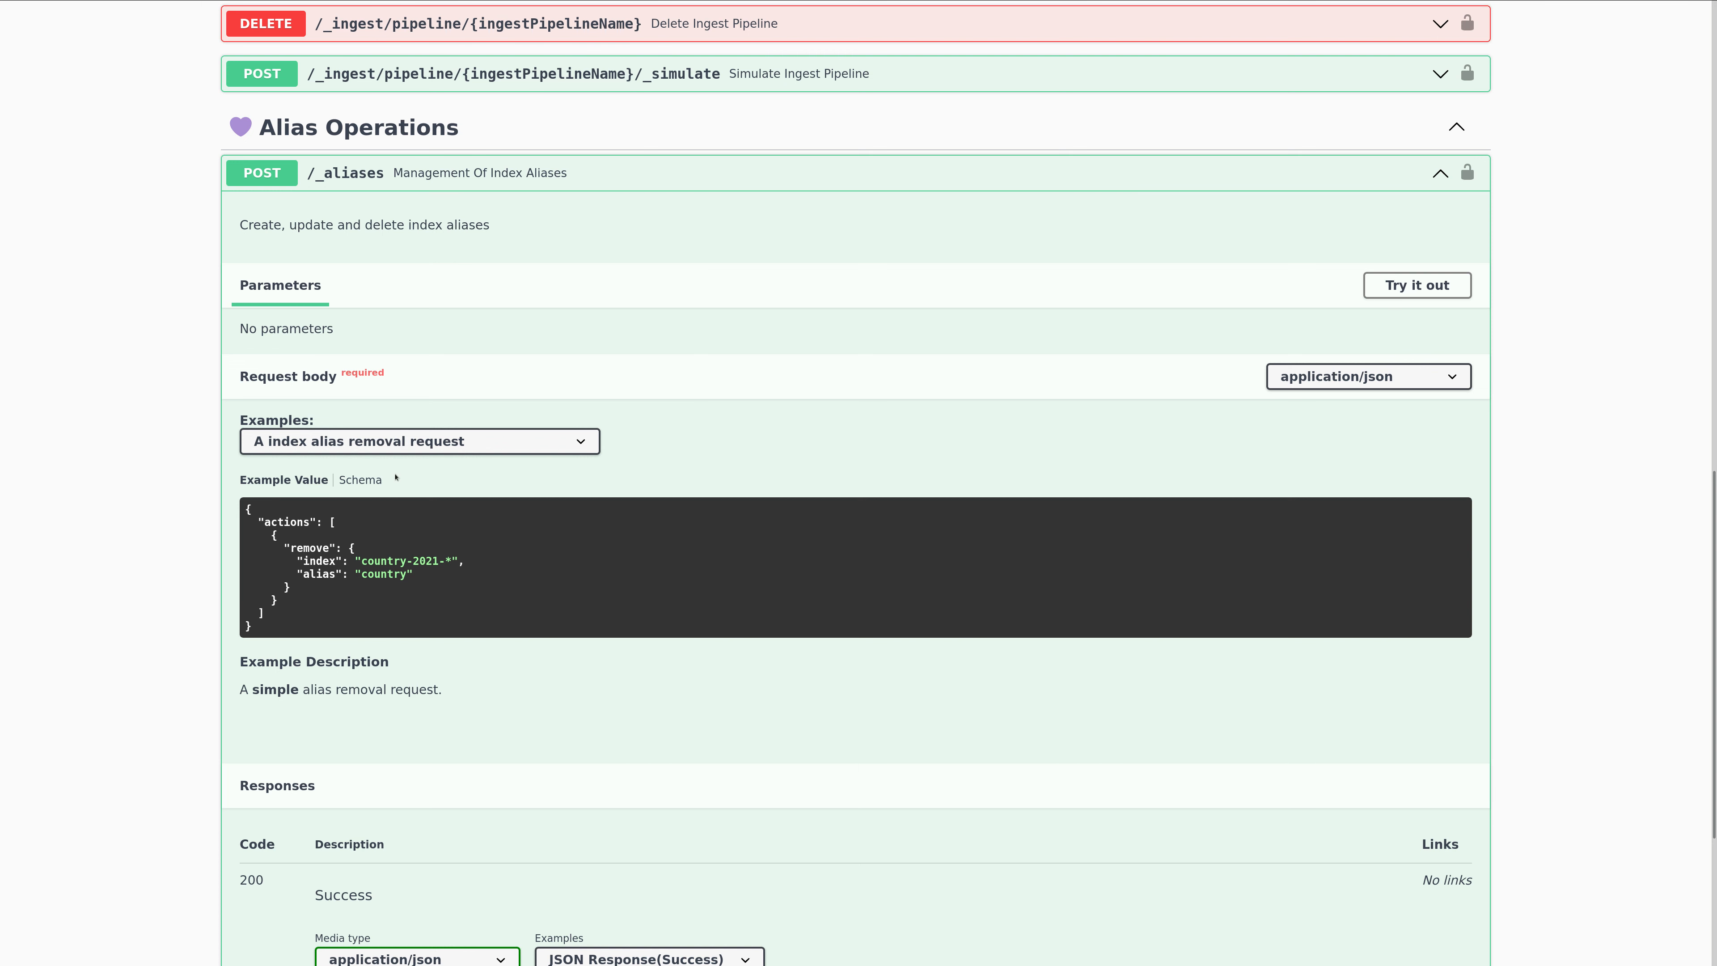
View the index alias replacement request example, then collapse the Management Of Index Aliases endpoint.
{"action": "left_click", "coordinate": [406, 442]}
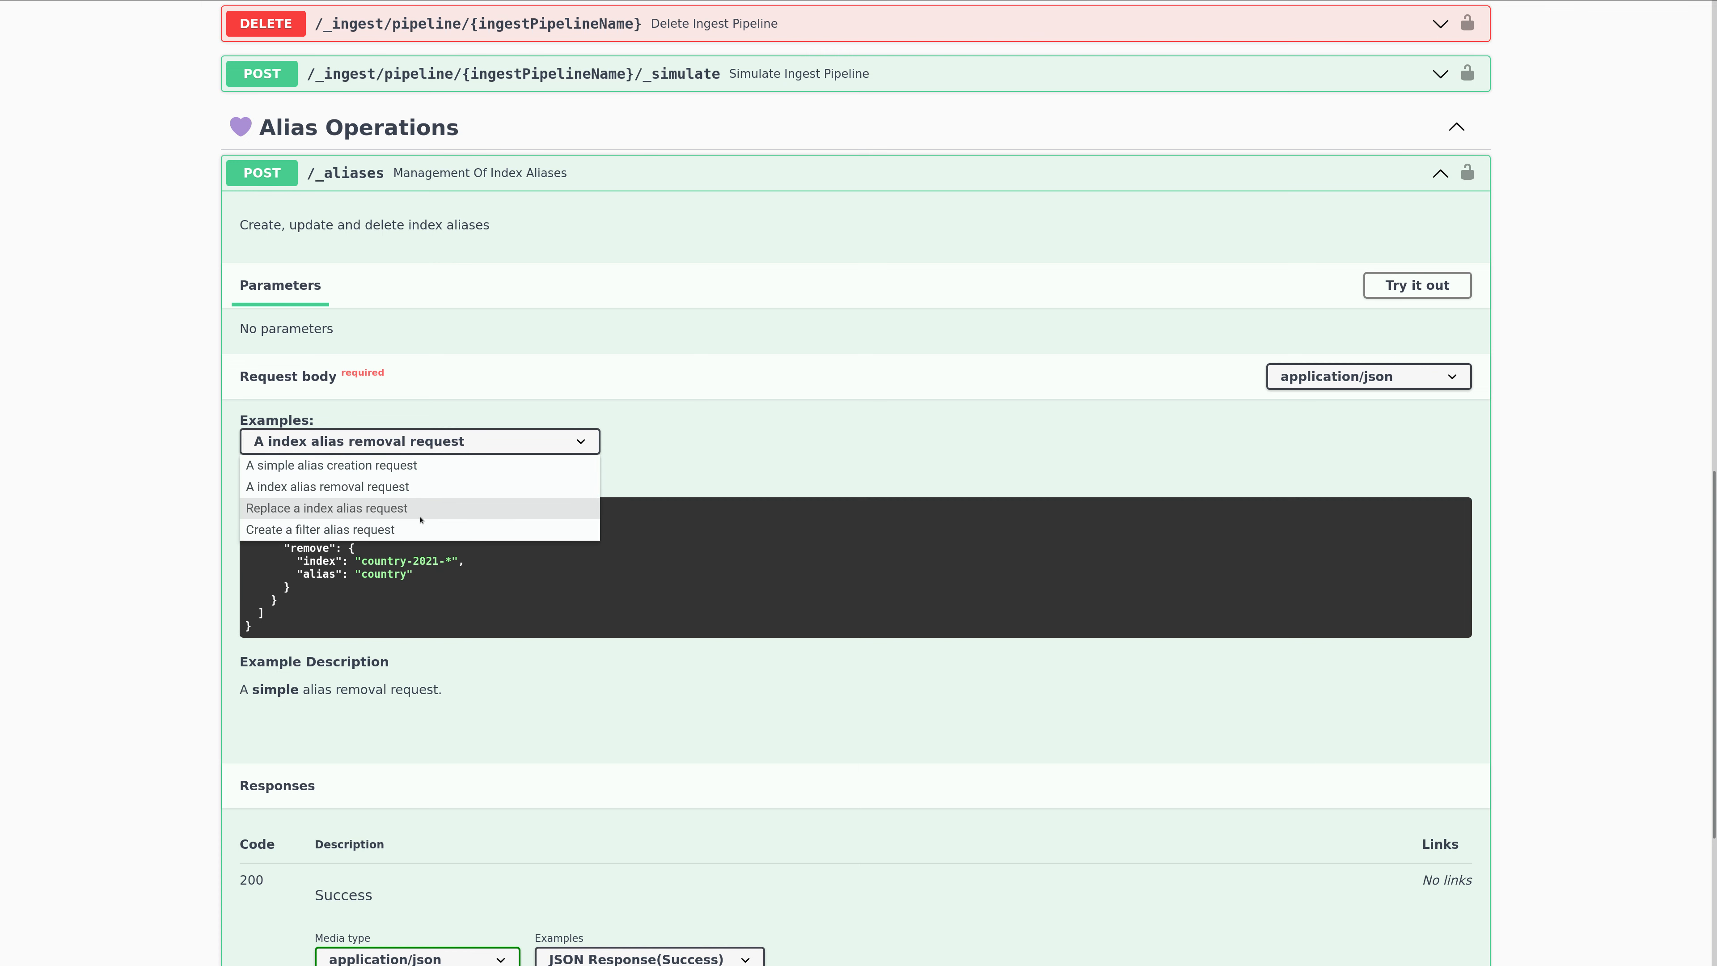
{"action": "key", "text": "Escape"}
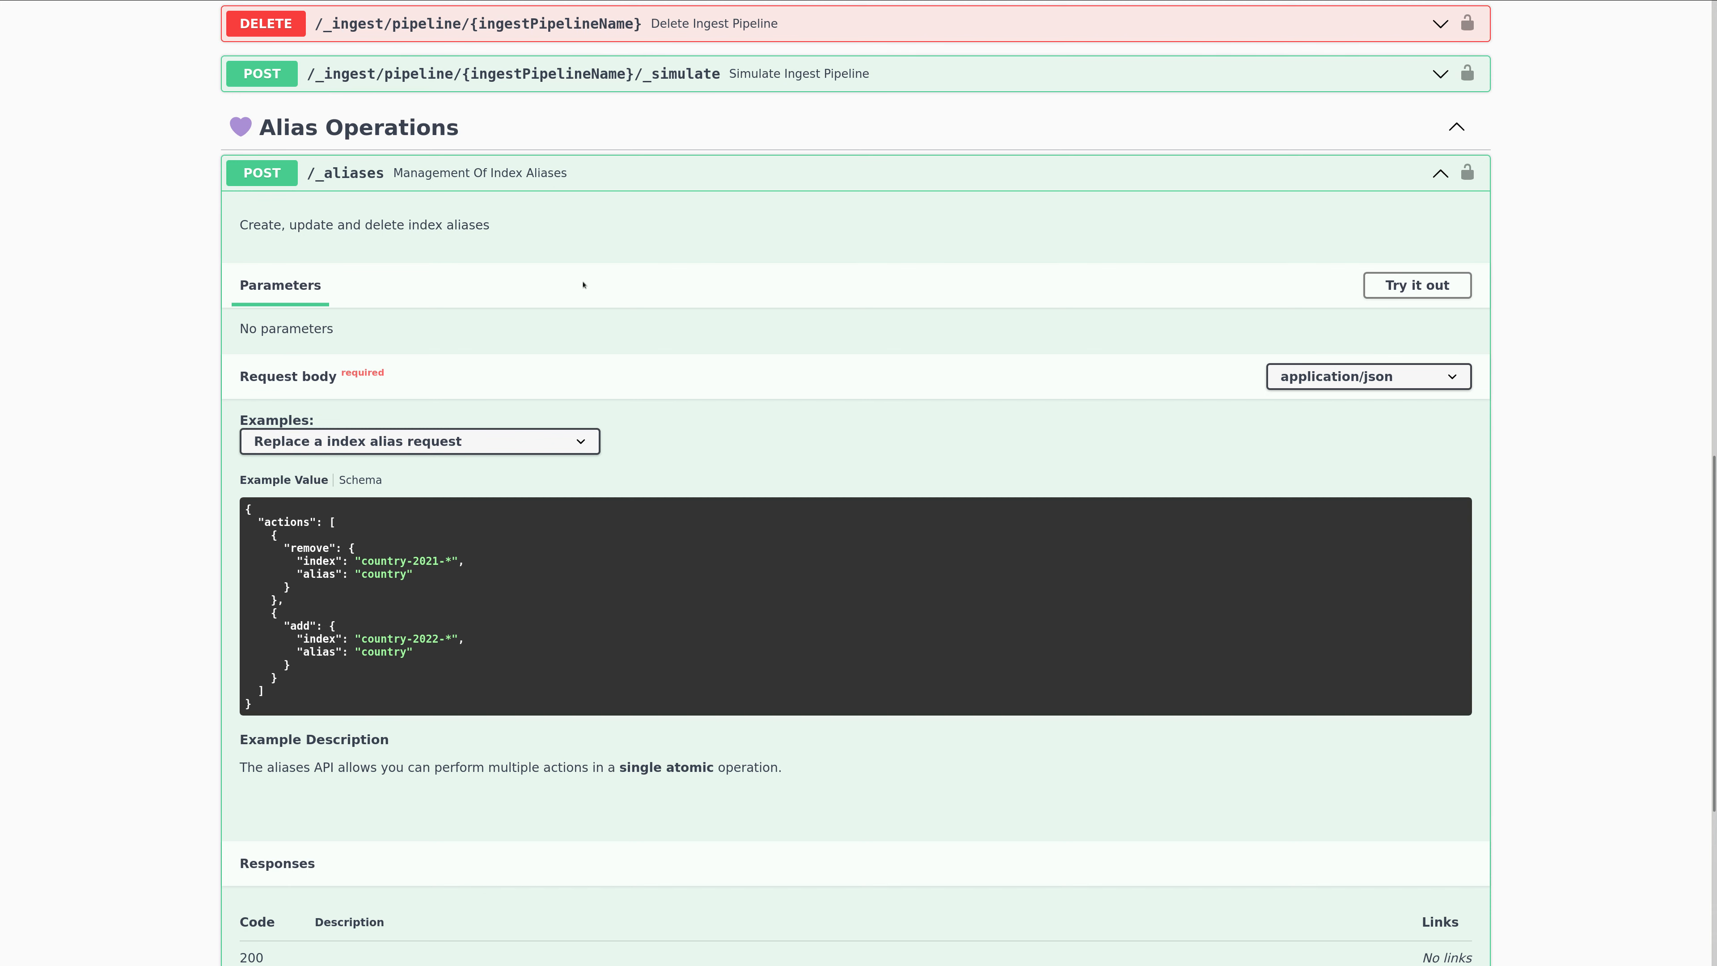
{"action": "left_click", "coordinate": [550, 190]}
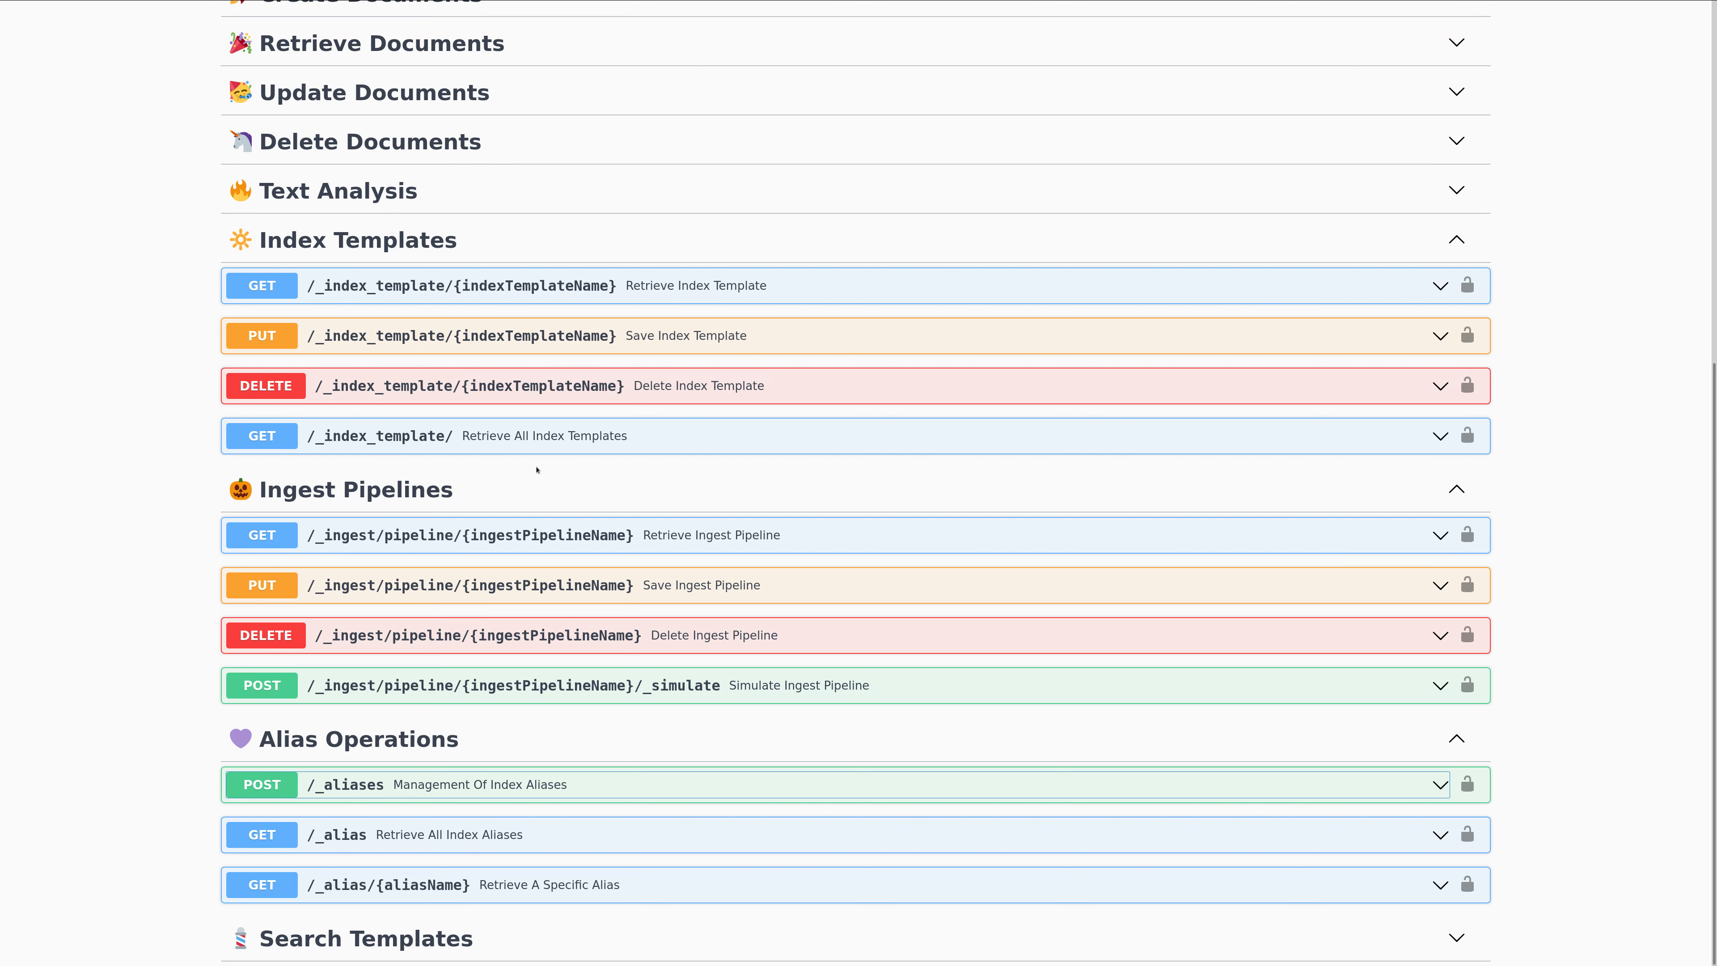